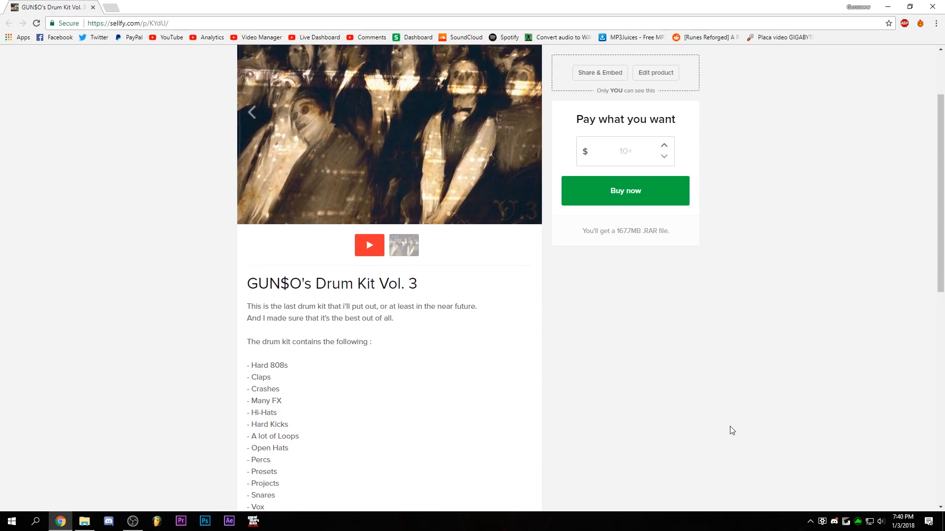
{"action": "scroll", "coordinate": [728, 426], "scroll_direction": "up", "scroll_amount": 2}
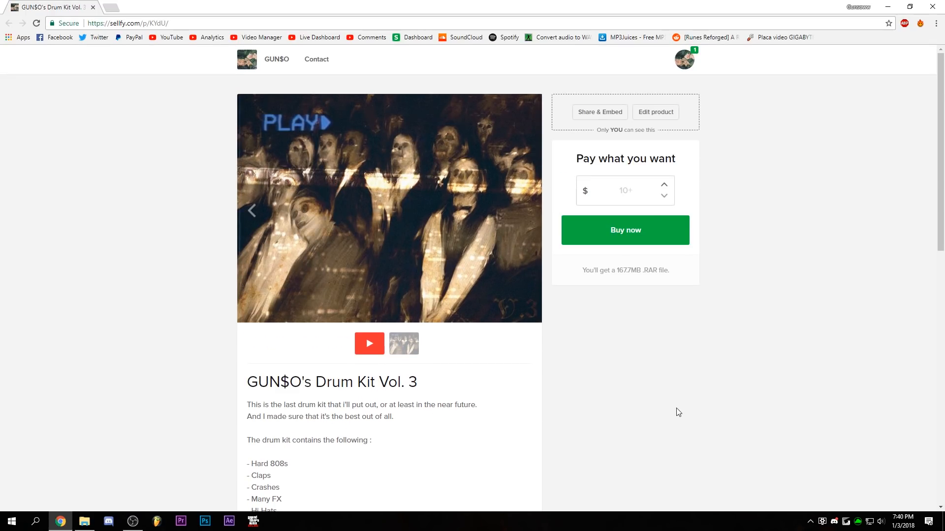
{"action": "scroll", "coordinate": [677, 404], "scroll_direction": "down", "scroll_amount": 1}
{"action": "scroll", "coordinate": [679, 402], "scroll_direction": "up", "scroll_amount": 1}
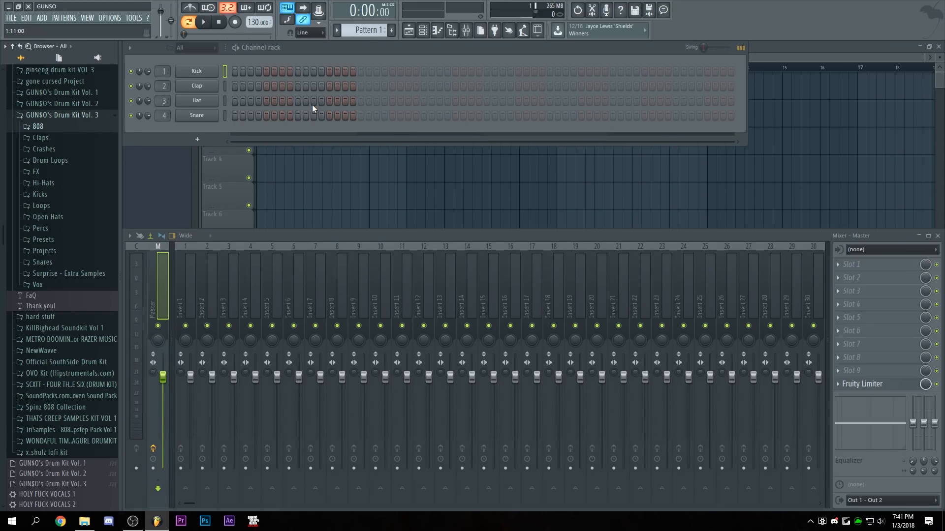
Load the Master Preset from the GUN$O's Drum Kit Vol. 3 Presets folder onto the master mixer track.
{"action": "left_click", "coordinate": [49, 240]}
{"action": "left_click_drag", "start_coordinate": [55, 292], "coordinate": [159, 271]}
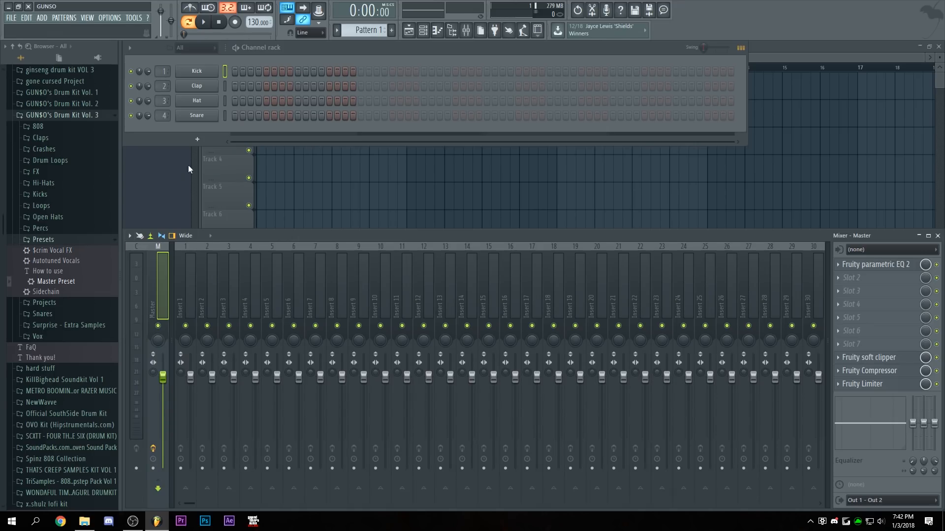
Add a reFX Nexus channel using the piano preset PN Nexus Grandpiano Octave and close its window.
{"action": "left_click", "coordinate": [192, 140]}
{"action": "left_click", "coordinate": [287, 146]}
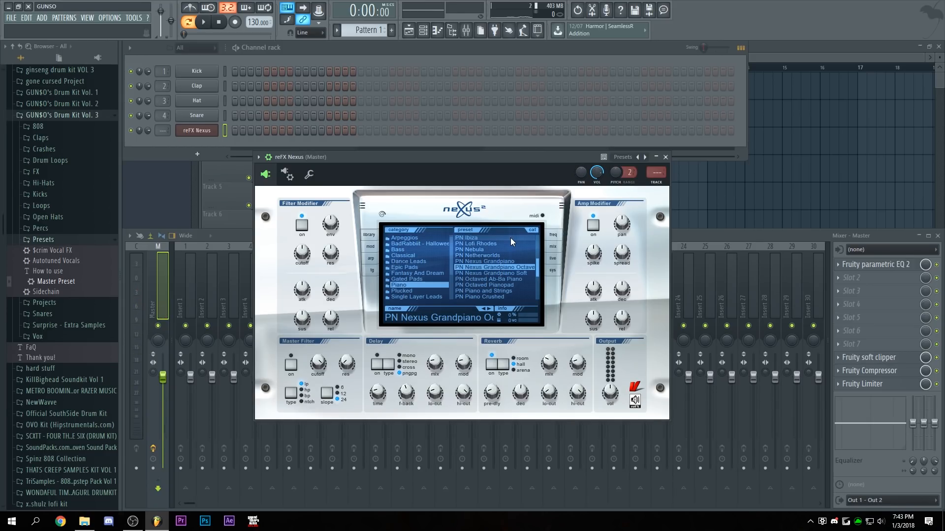
{"action": "left_click", "coordinate": [666, 157]}
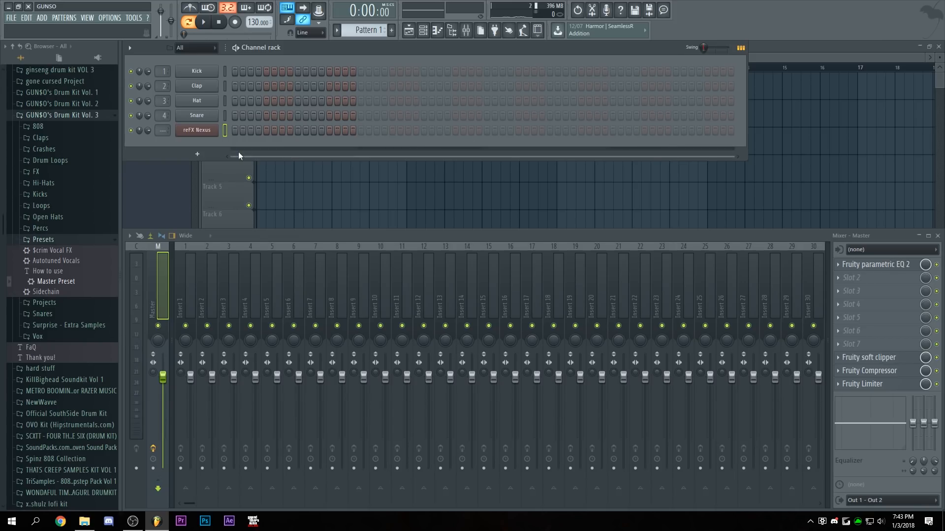
Add an FL Keys channel below reFX Nexus and route it to mixer insert 13.
{"action": "left_click", "coordinate": [197, 154]}
{"action": "left_click", "coordinate": [226, 231]}
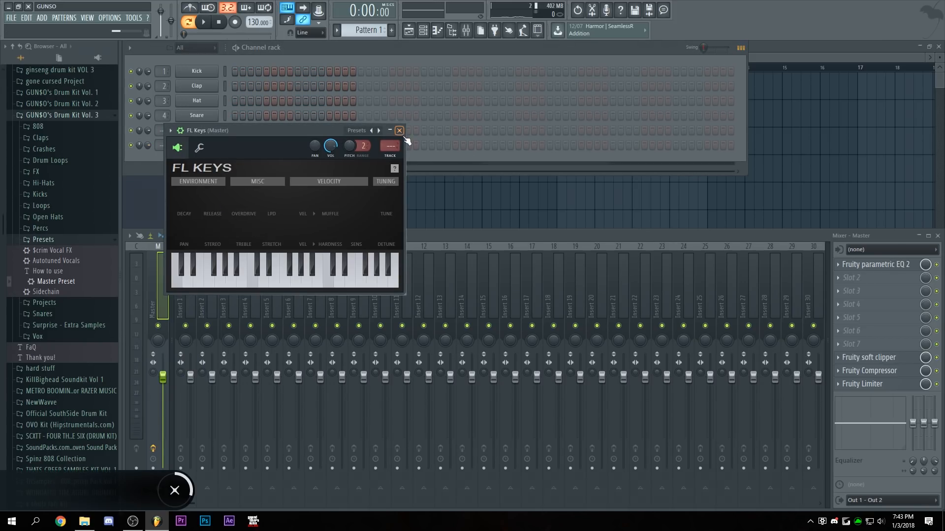
{"action": "left_click", "coordinate": [388, 140]}
{"action": "left_click_drag", "start_coordinate": [160, 149], "coordinate": [161, 133]}
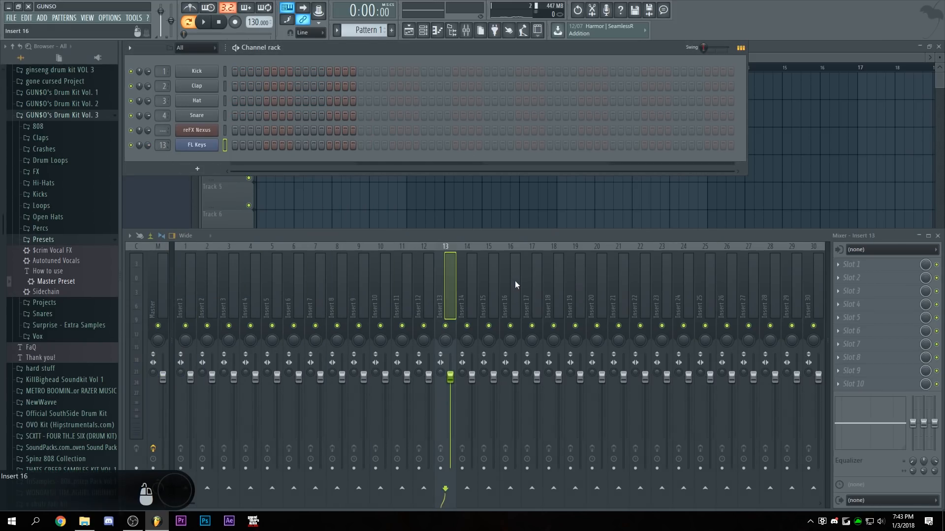
Load Pitcher on mixer insert 13 and set its scale to E minor.
{"action": "left_click", "coordinate": [839, 264]}
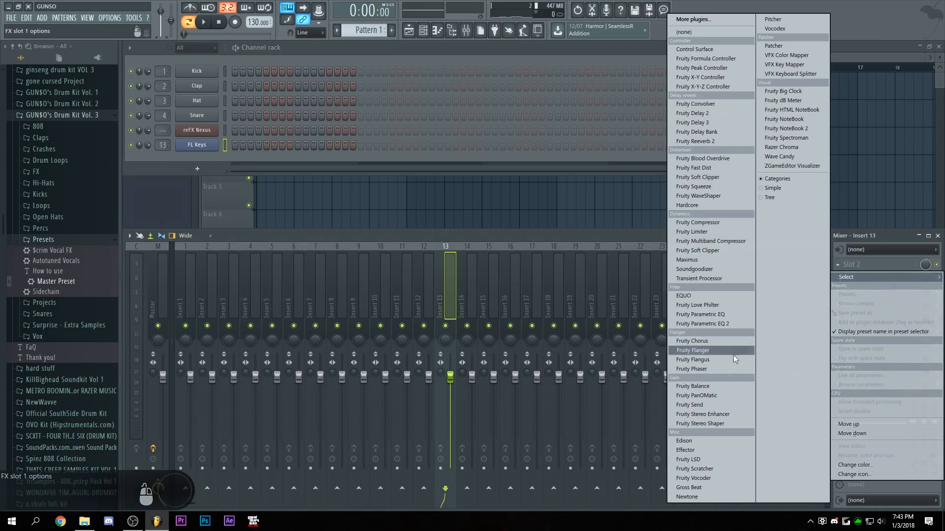
{"action": "left_click", "coordinate": [773, 19]}
{"action": "left_click", "coordinate": [636, 198]}
{"action": "left_click", "coordinate": [662, 185]}
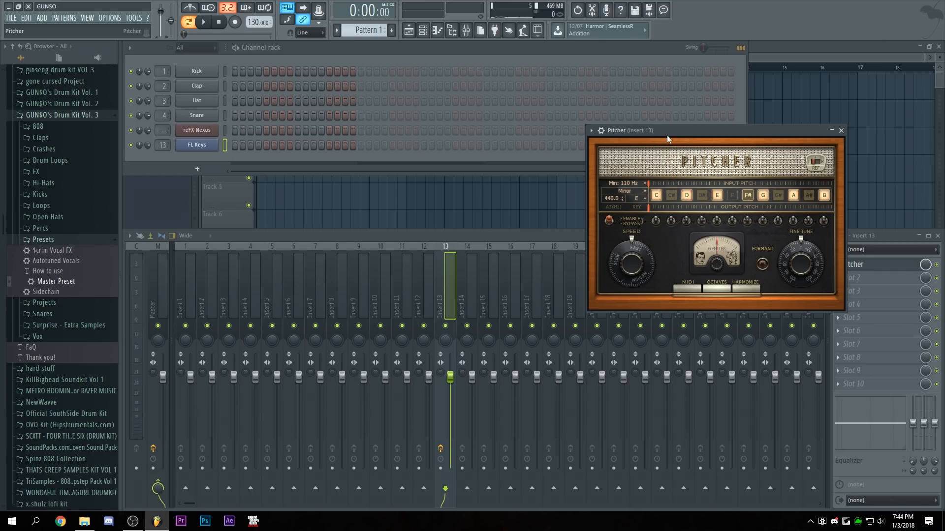
{"action": "left_click_drag", "start_coordinate": [667, 132], "coordinate": [574, 146]}
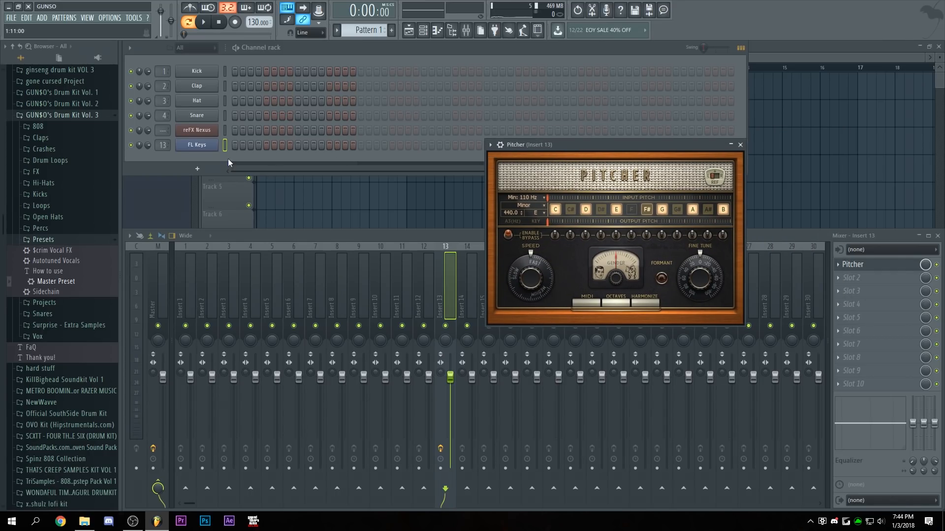
In the FL Keys piano roll, enter the E minor scale notes from C5 to B5 and lower their velocity to zero.
{"action": "right_click", "coordinate": [205, 146]}
{"action": "left_click", "coordinate": [696, 186]}
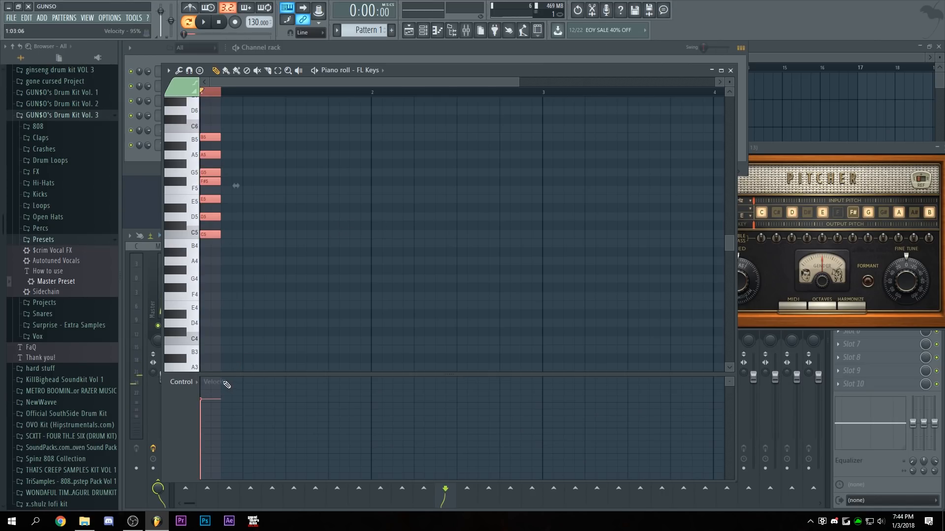
{"action": "left_click_drag", "start_coordinate": [209, 391], "coordinate": [196, 474]}
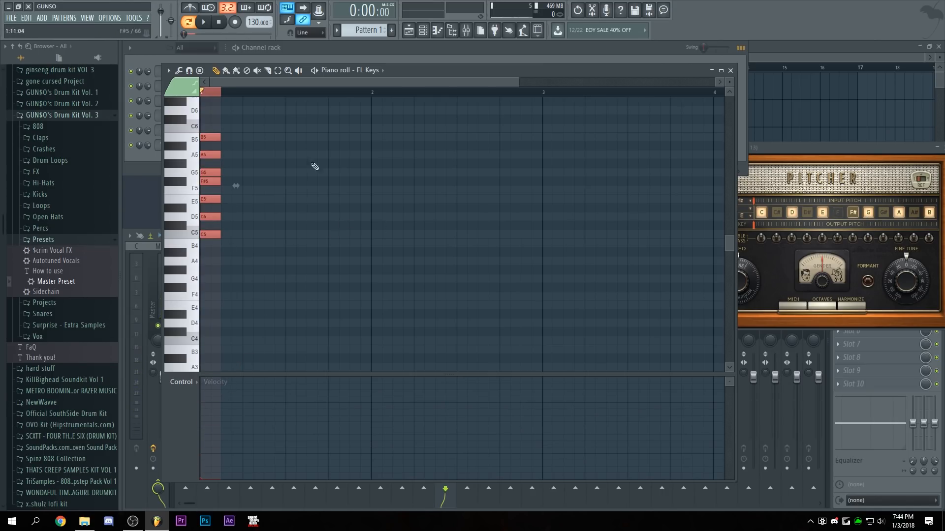
Lengthen all the FL Keys scale notes to four bars, ending at bar 5.
{"action": "double_click", "coordinate": [214, 94]}
{"action": "key", "text": "ctrl+a"}
{"action": "left_click_drag", "start_coordinate": [220, 137], "coordinate": [545, 127]}
{"action": "scroll", "coordinate": [513, 92], "scroll_direction": "down", "scroll_amount": 3}
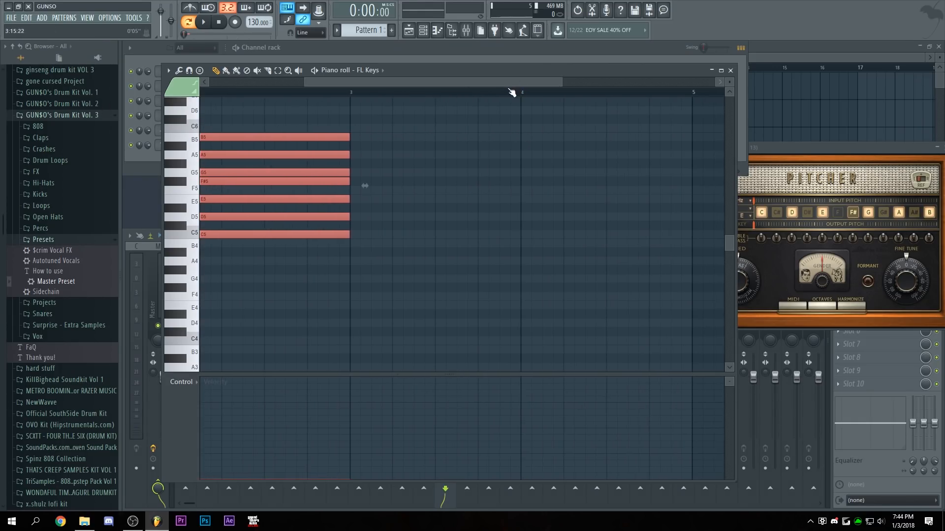
{"action": "scroll", "coordinate": [513, 92], "scroll_direction": "up", "scroll_amount": 1}
{"action": "left_click_drag", "start_coordinate": [374, 147], "coordinate": [549, 147]}
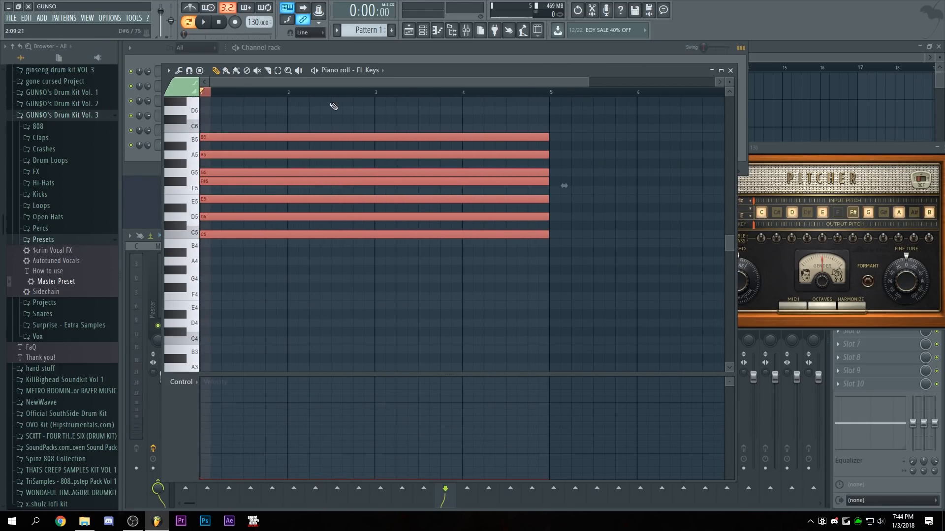
Duplicate the four-bar scale notes into the octaves below and above to cover the keyboard range.
{"action": "double_click", "coordinate": [319, 92]}
{"action": "scroll", "coordinate": [251, 183], "scroll_direction": "up", "scroll_amount": 2}
{"action": "key", "text": "ctrl+a"}
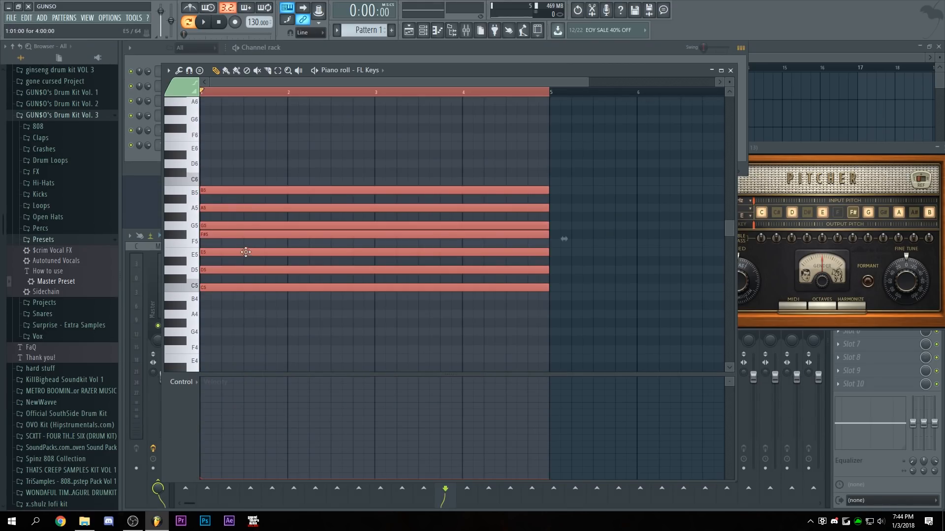
{"action": "scroll", "coordinate": [238, 252], "scroll_direction": "down", "scroll_amount": 2}
{"action": "mouse_move", "coordinate": [209, 234]}
{"action": "left_mouse_down", "text": "shift"}
{"action": "mouse_move", "coordinate": [237, 370]}
{"action": "mouse_move", "coordinate": [211, 338]}
{"action": "left_mouse_up", "text": "shift"}
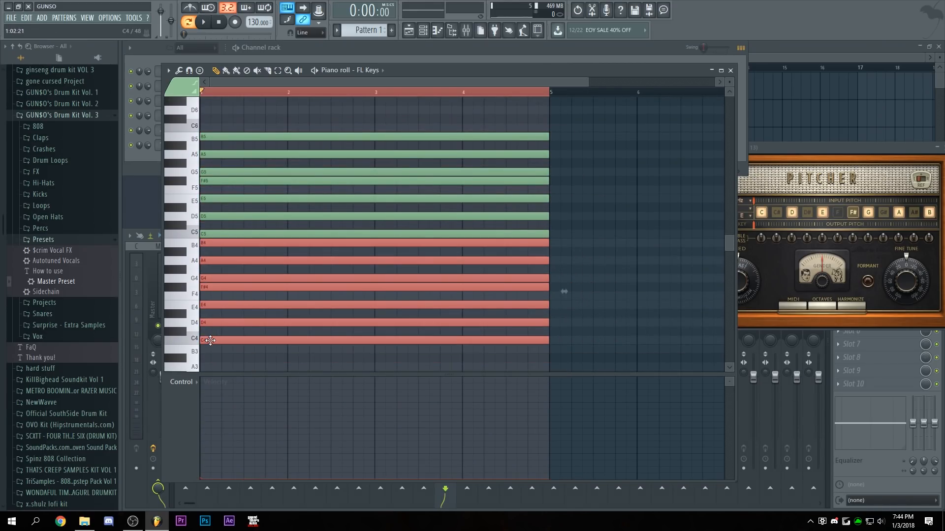
{"action": "scroll", "coordinate": [211, 337], "scroll_direction": "down", "scroll_amount": 3}
{"action": "mouse_move", "coordinate": [220, 260]}
{"action": "left_mouse_down", "text": "shift"}
{"action": "mouse_move", "coordinate": [253, 409]}
{"action": "mouse_move", "coordinate": [227, 285]}
{"action": "mouse_move", "coordinate": [211, 268]}
{"action": "mouse_move", "coordinate": [301, 291]}
{"action": "mouse_move", "coordinate": [246, 165]}
{"action": "mouse_move", "coordinate": [217, 141]}
{"action": "left_mouse_up", "text": "shift"}
{"action": "key", "text": "ctrl+a"}
{"action": "scroll", "coordinate": [204, 297], "scroll_direction": "up", "scroll_amount": 12}
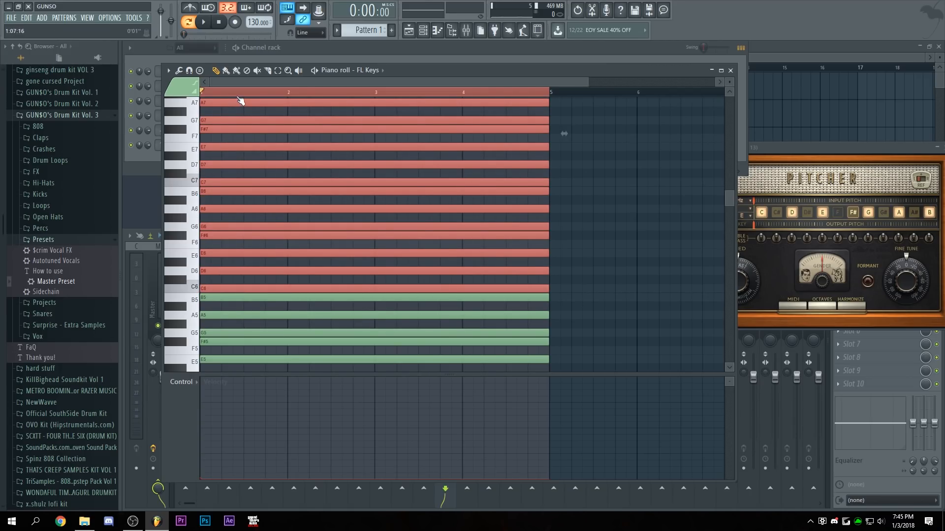
{"action": "left_click", "coordinate": [242, 96], "text": "ctrl"}
Route the reFX Nexus channel to mixer insert 6 and return to its piano roll around the C4 octave.
{"action": "left_click", "coordinate": [224, 128]}
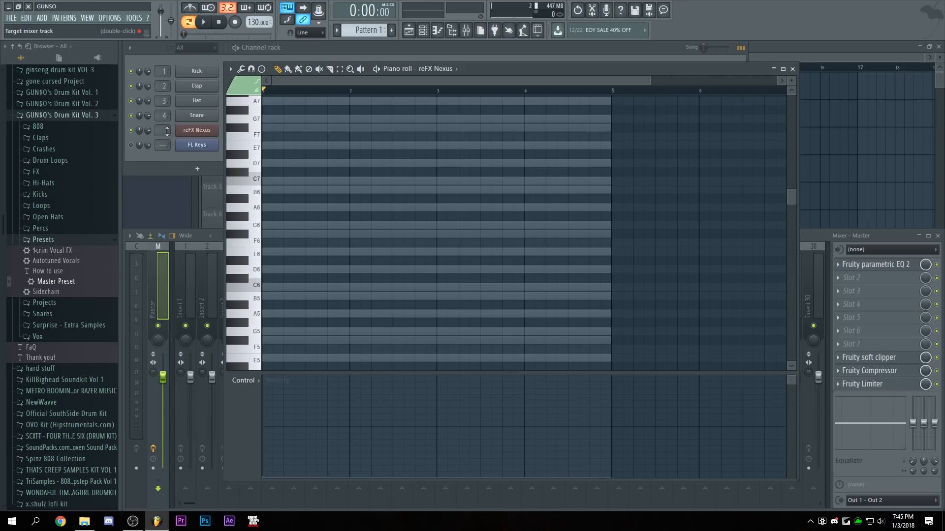
{"action": "left_click", "coordinate": [164, 130]}
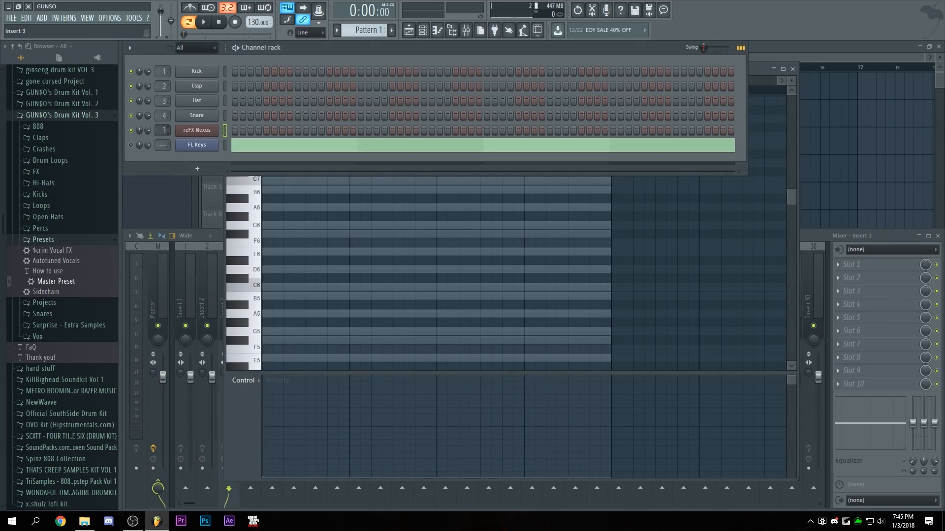
{"action": "scroll", "coordinate": [164, 130], "scroll_direction": "up", "scroll_amount": 1}
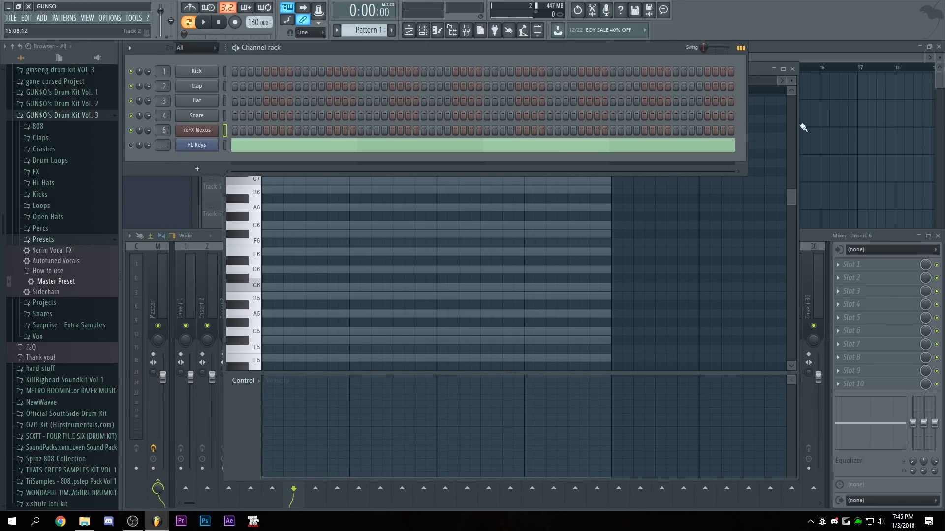
{"action": "left_click", "coordinate": [757, 77]}
{"action": "scroll", "coordinate": [423, 228], "scroll_direction": "down", "scroll_amount": 4}
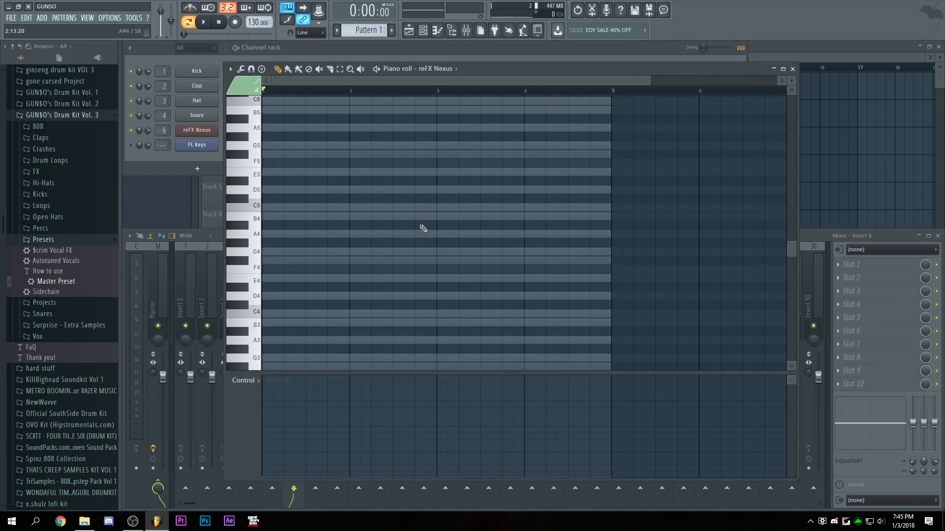
{"action": "scroll", "coordinate": [374, 251], "scroll_direction": "down", "scroll_amount": 3}
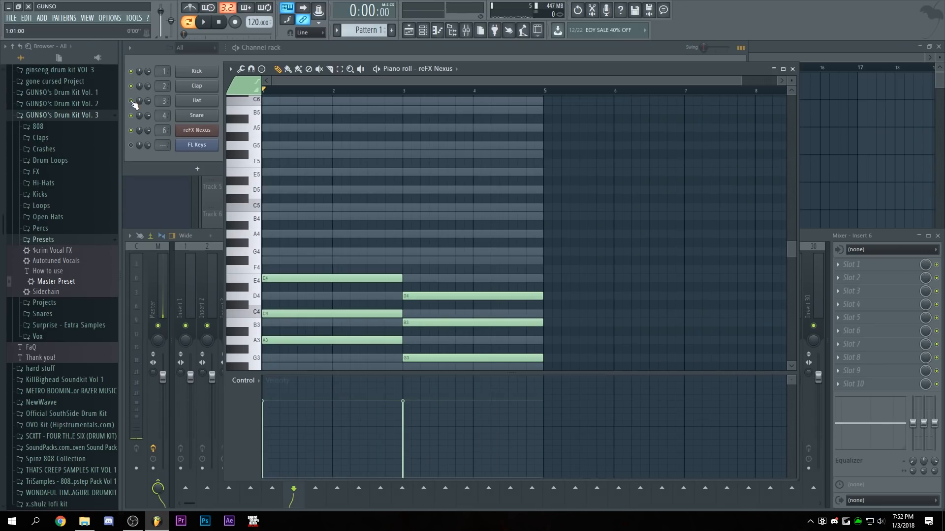
Play back the two-chord progression in the reFX Nexus piano roll.
{"action": "scroll", "coordinate": [413, 181], "scroll_direction": "down", "scroll_amount": 1}
{"action": "key", "text": "space"}
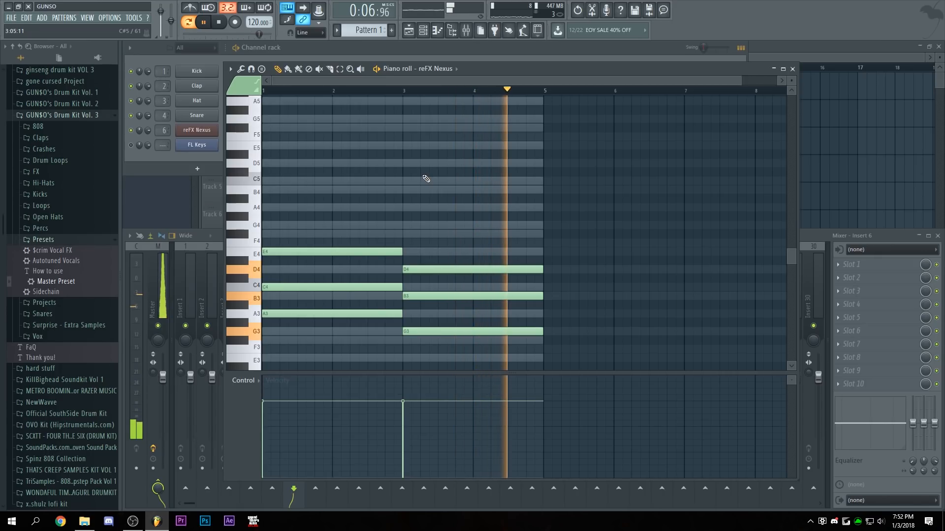
{"action": "key", "text": "space"}
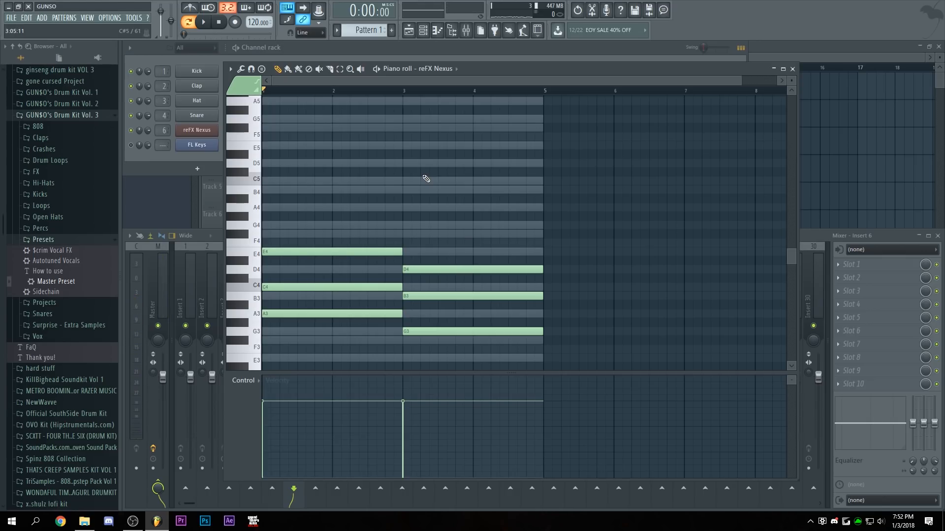
Play back the melody together with the chords in the reFX Nexus piano roll.
{"action": "scroll", "coordinate": [416, 184], "scroll_direction": "up", "scroll_amount": 2}
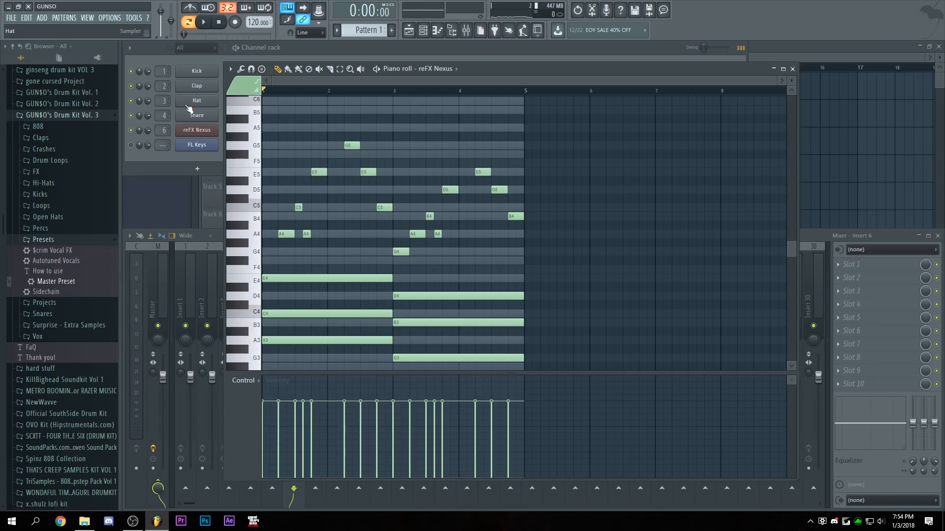
{"action": "key", "text": "space"}
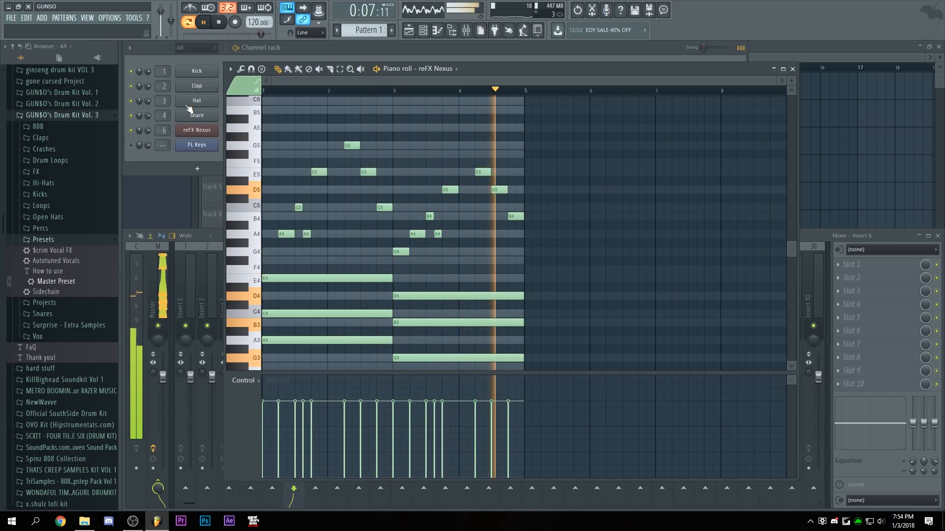
{"action": "key", "text": "space"}
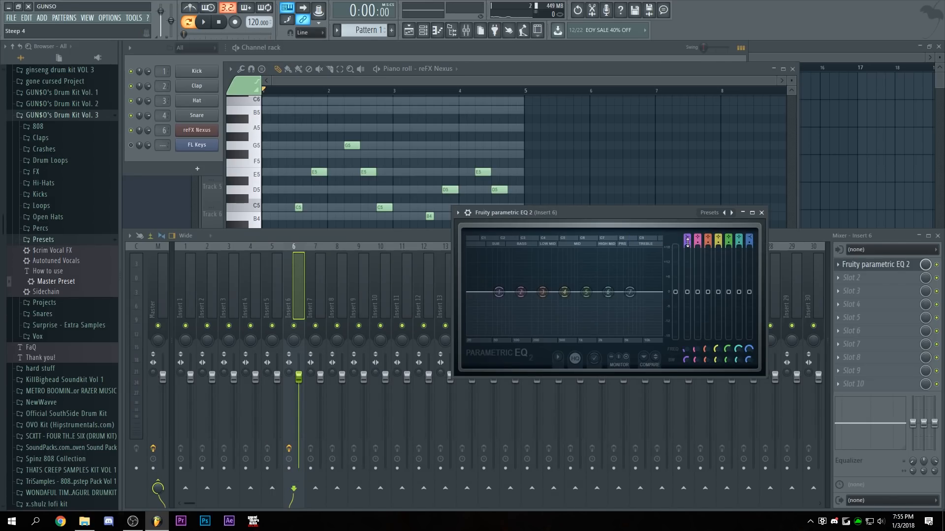
Make band 1 of the Fruity Parametric EQ 2 on insert 6 a high pass filter at about 177 Hz.
{"action": "scroll", "coordinate": [688, 237], "scroll_direction": "down", "scroll_amount": 2}
{"action": "scroll", "coordinate": [687, 236], "scroll_direction": "up", "scroll_amount": 1}
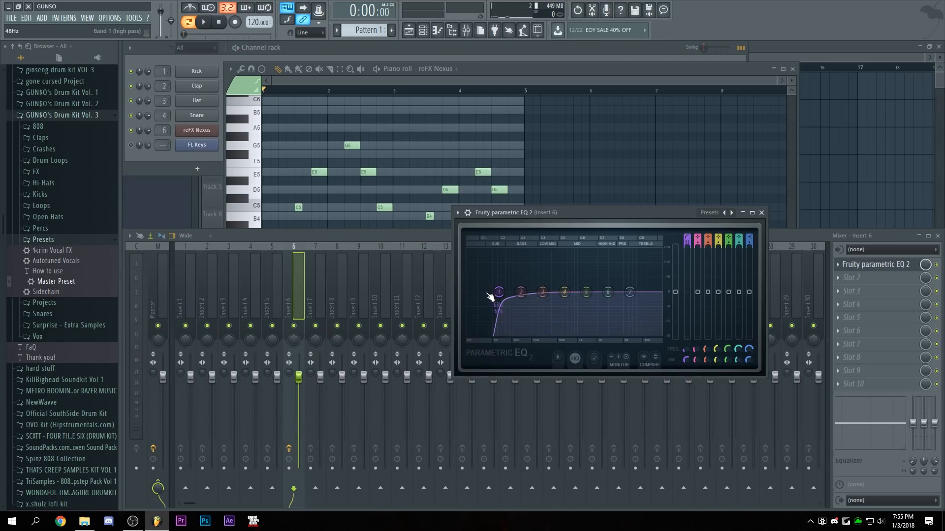
{"action": "left_click_drag", "start_coordinate": [498, 292], "coordinate": [527, 293]}
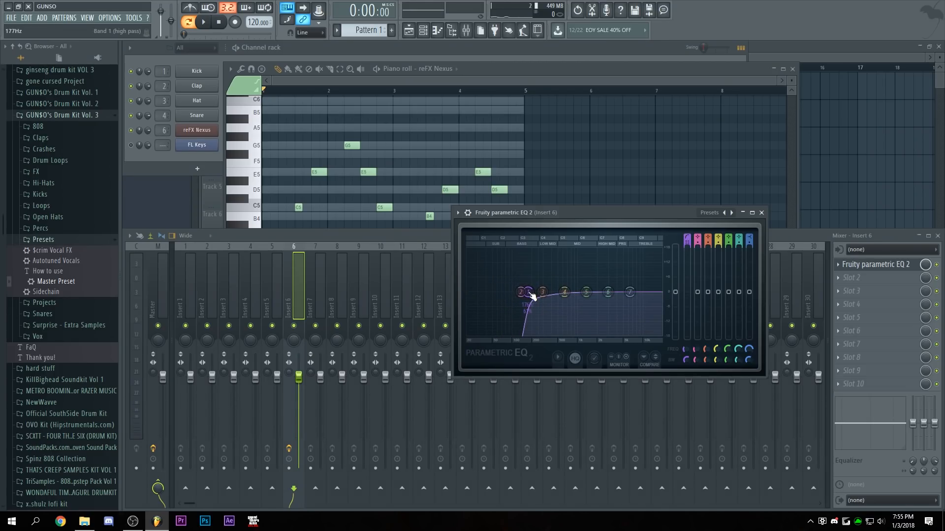
During playback, shape the insert 6 EQ by cutting band 4 slightly and boosting band 7, and close the EQ.
{"action": "key", "text": "space"}
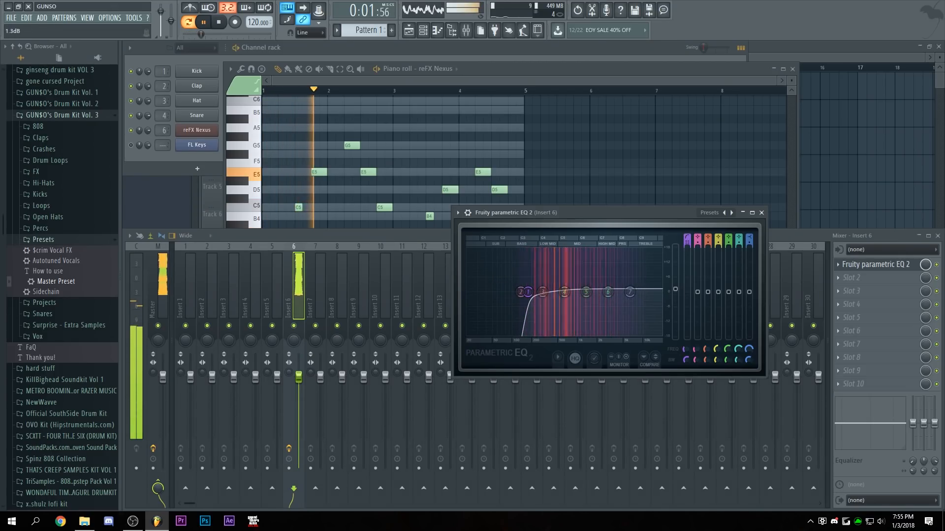
{"action": "left_click_drag", "start_coordinate": [564, 292], "coordinate": [561, 300]}
{"action": "left_click_drag", "start_coordinate": [630, 293], "coordinate": [526, 293]}
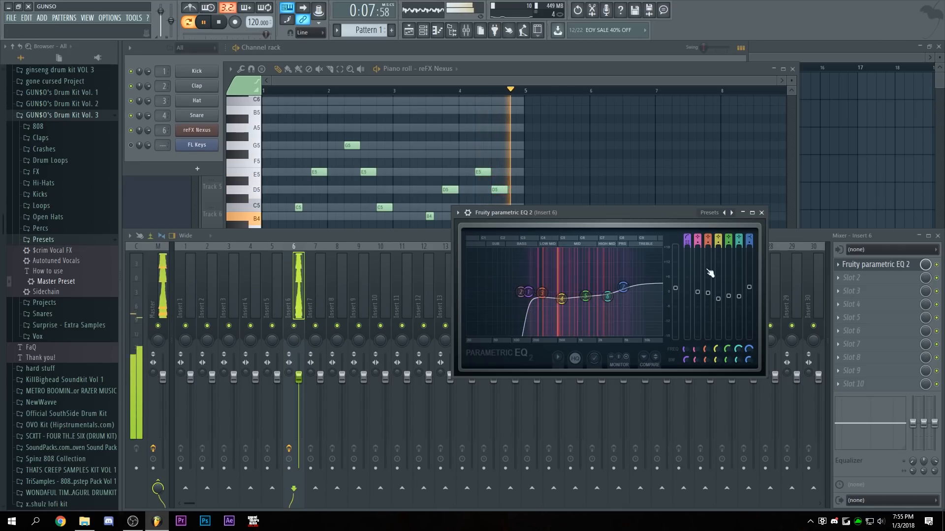
{"action": "left_click", "coordinate": [762, 213]}
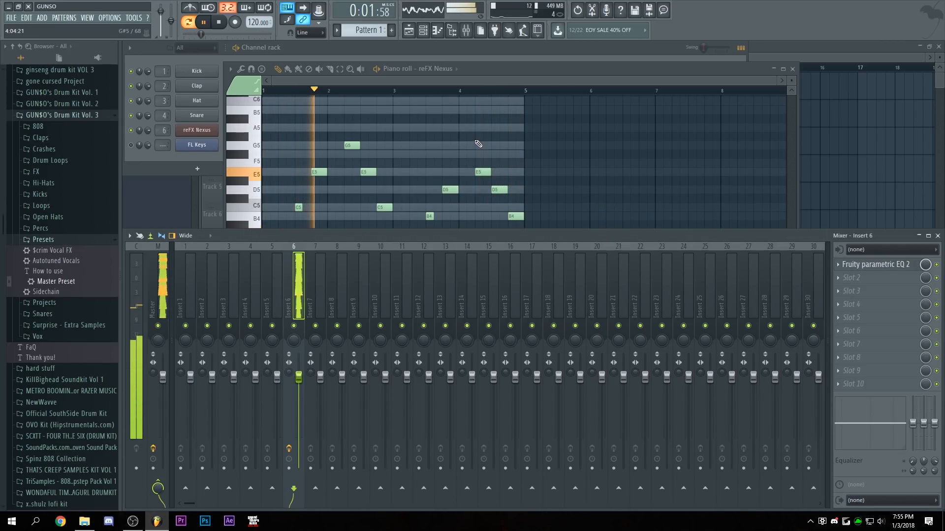
{"action": "key", "text": "space"}
Cut the FL Keys guide notes from Pattern 1 and place the pattern at bar 1 on playlist Track 1.
{"action": "left_click", "coordinate": [312, 92]}
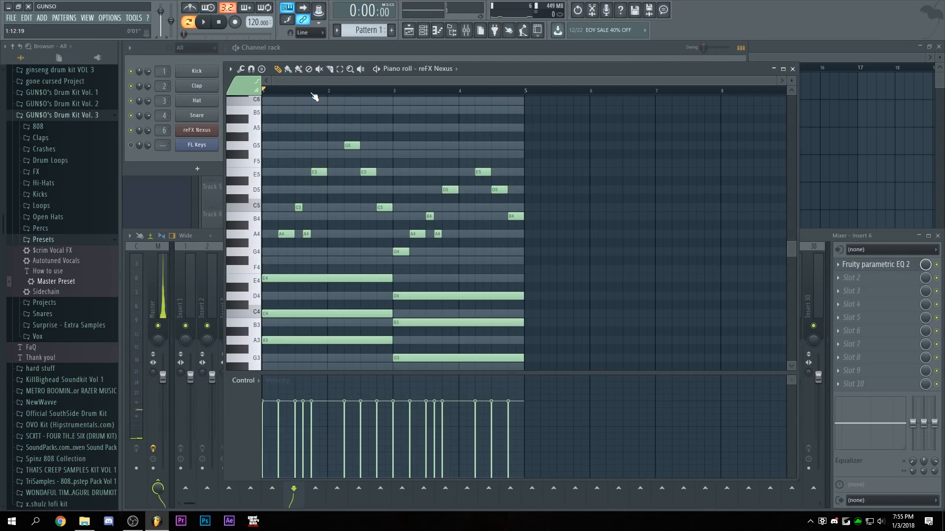
{"action": "left_click", "coordinate": [825, 57]}
{"action": "left_click", "coordinate": [424, 31]}
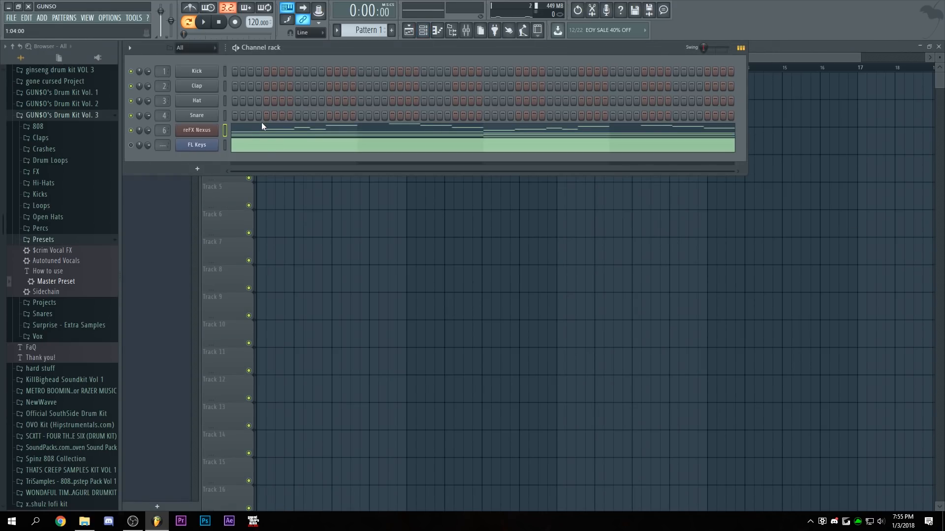
{"action": "left_click", "coordinate": [260, 144]}
{"action": "key", "text": "ctrl+x"}
{"action": "left_click", "coordinate": [815, 61]}
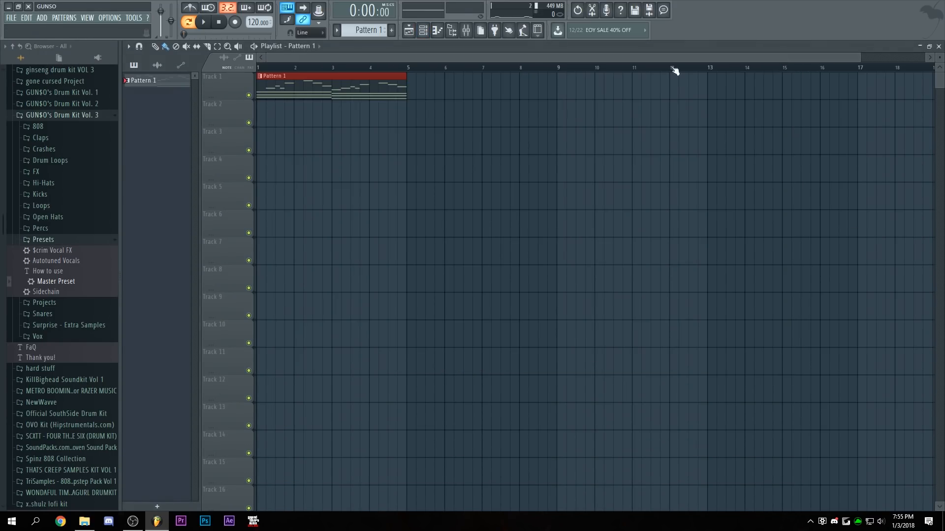
Switch playback to song mode and repeat Pattern 1 on playlist Track 1 at bars 5, 9 and 13.
{"action": "key", "text": "l"}
{"action": "left_click", "coordinate": [717, 80]}
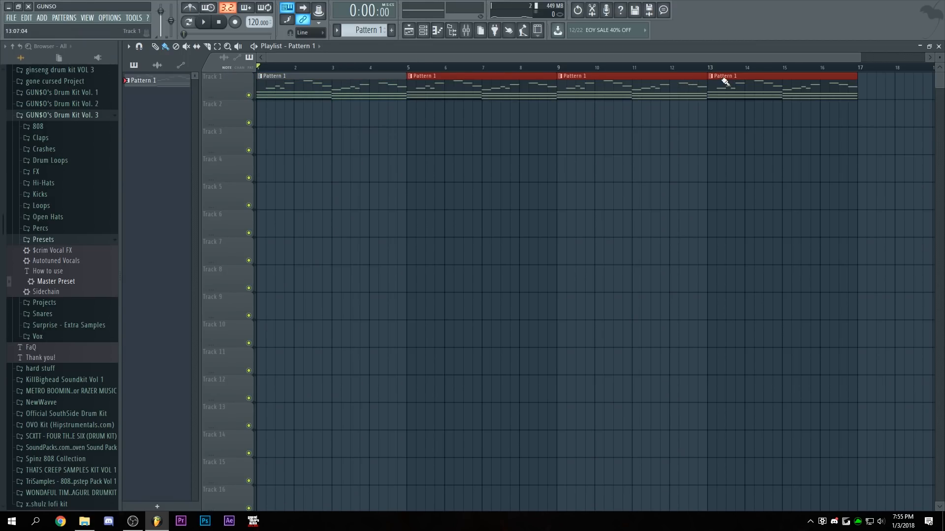
Audition the kick samples of GUN$O's Drum Kit Vol. 3 while the melody plays.
{"action": "key", "text": "F6"}
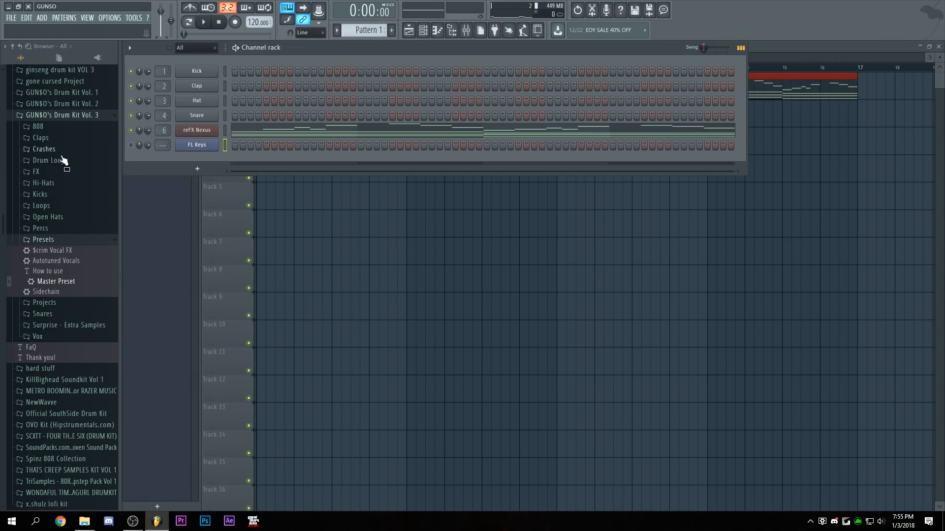
{"action": "left_click", "coordinate": [49, 194]}
{"action": "left_click", "coordinate": [44, 215]}
{"action": "left_click", "coordinate": [44, 226]}
{"action": "left_click", "coordinate": [44, 236]}
{"action": "left_click", "coordinate": [42, 246]}
{"action": "left_click", "coordinate": [42, 257]}
{"action": "key", "text": "space"}
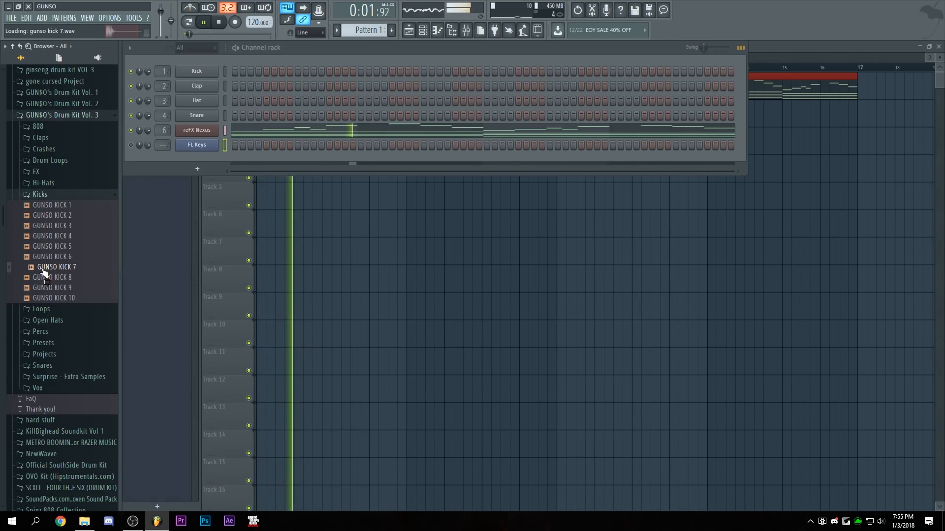
{"action": "left_click", "coordinate": [43, 278]}
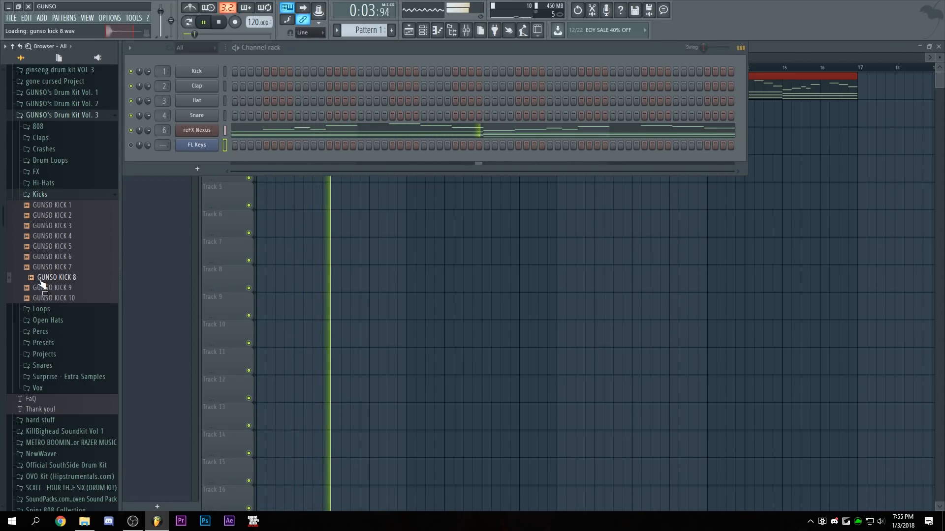
{"action": "left_click", "coordinate": [42, 287]}
{"action": "left_click", "coordinate": [42, 298]}
{"action": "left_click", "coordinate": [54, 207]}
{"action": "left_click", "coordinate": [56, 237]}
{"action": "left_click", "coordinate": [55, 248]}
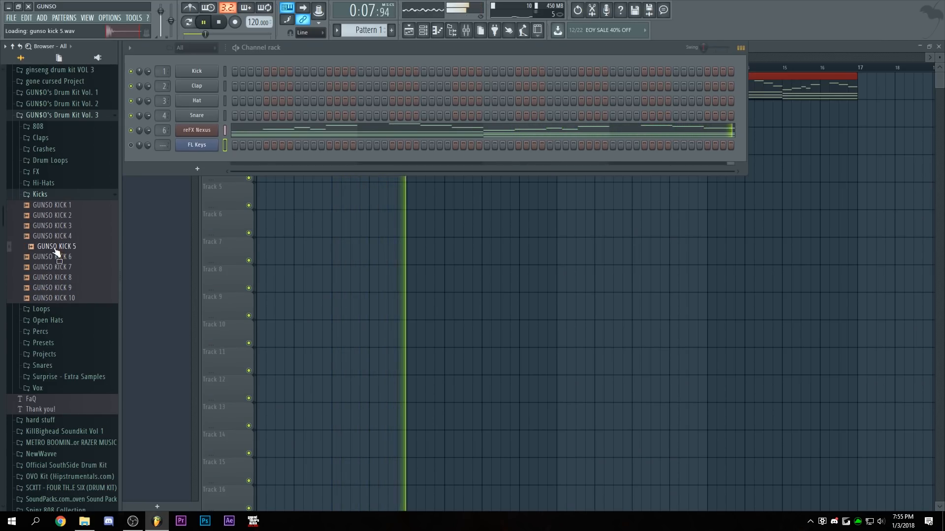
Stop playback and replace the Kick channel's sample with GUNSO KICK 5, closing its channel settings.
{"action": "key", "text": "space"}
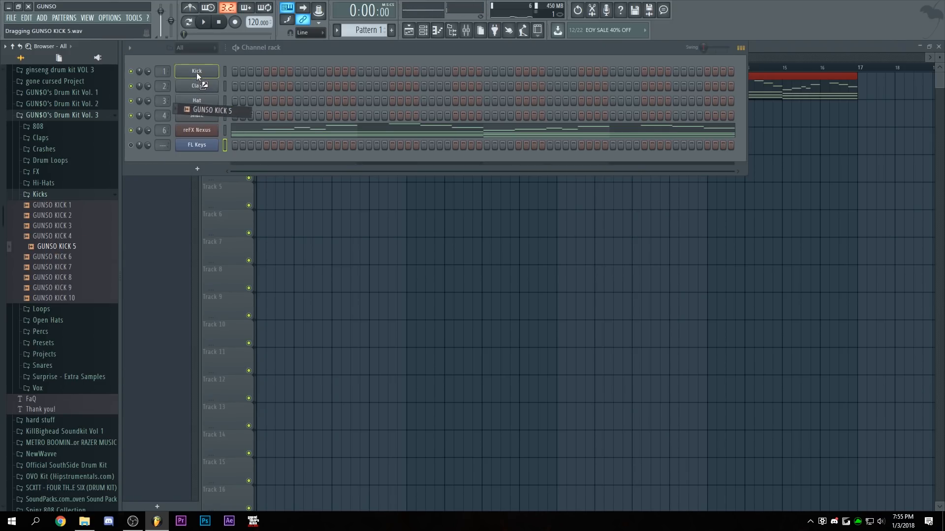
{"action": "left_click_drag", "start_coordinate": [197, 74], "coordinate": [197, 73]}
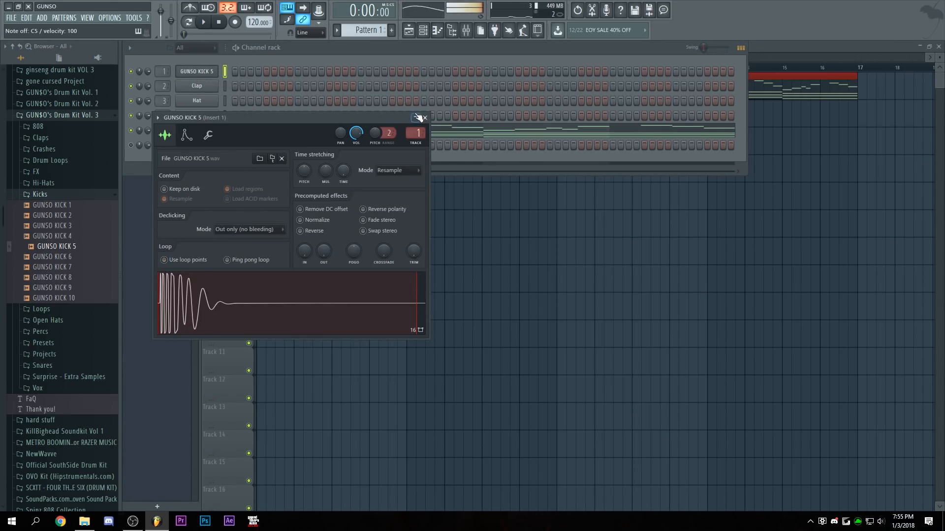
{"action": "left_click", "coordinate": [424, 118]}
Audition the kit's first snare samples over the melody and replace the Snare channel's sample with GUNSO SNARE 5.
{"action": "left_click", "coordinate": [43, 365]}
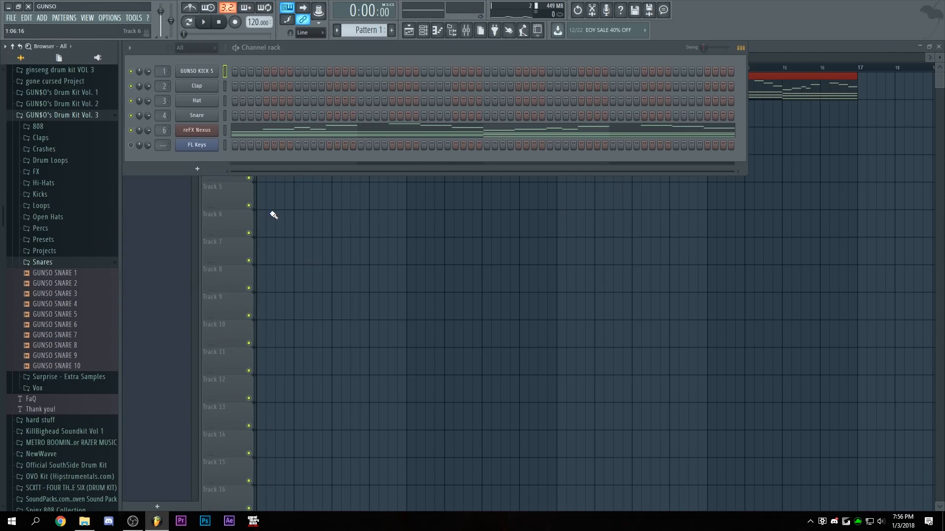
{"action": "key", "text": "space"}
{"action": "left_click_drag", "start_coordinate": [78, 273], "coordinate": [78, 304]}
{"action": "left_click", "coordinate": [74, 296]}
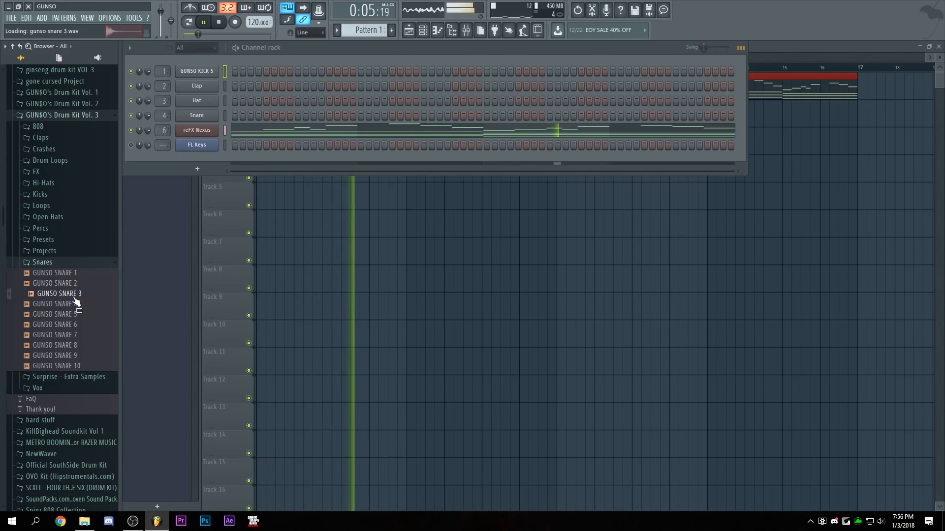
{"action": "left_click", "coordinate": [76, 305]}
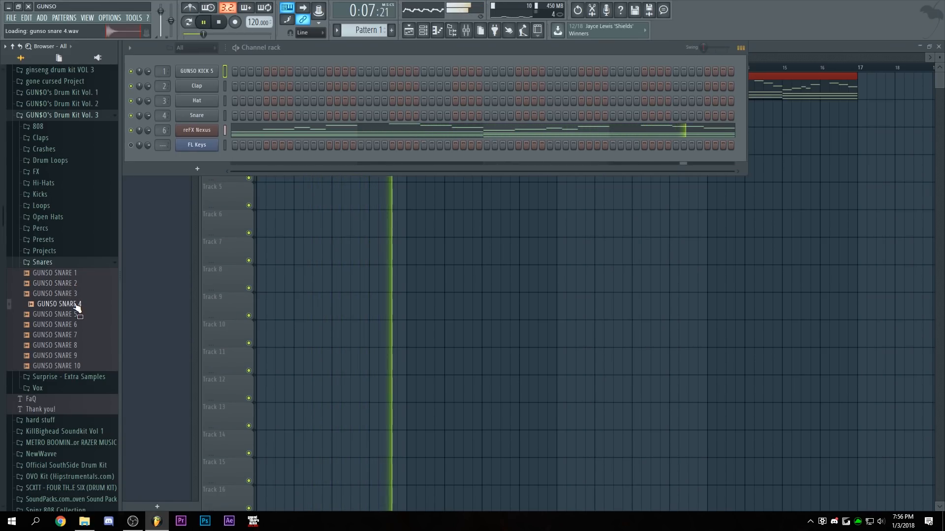
{"action": "left_click", "coordinate": [74, 317]}
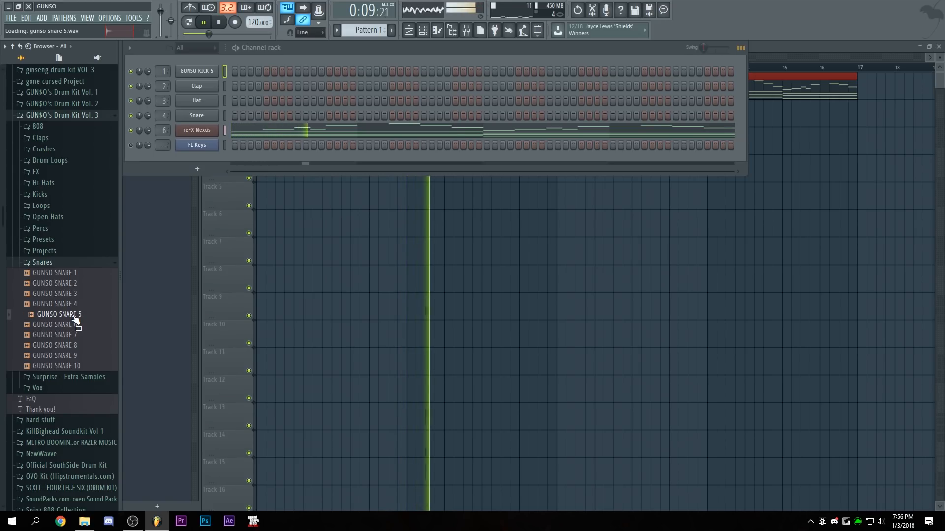
{"action": "left_click_drag", "start_coordinate": [72, 327], "coordinate": [197, 115]}
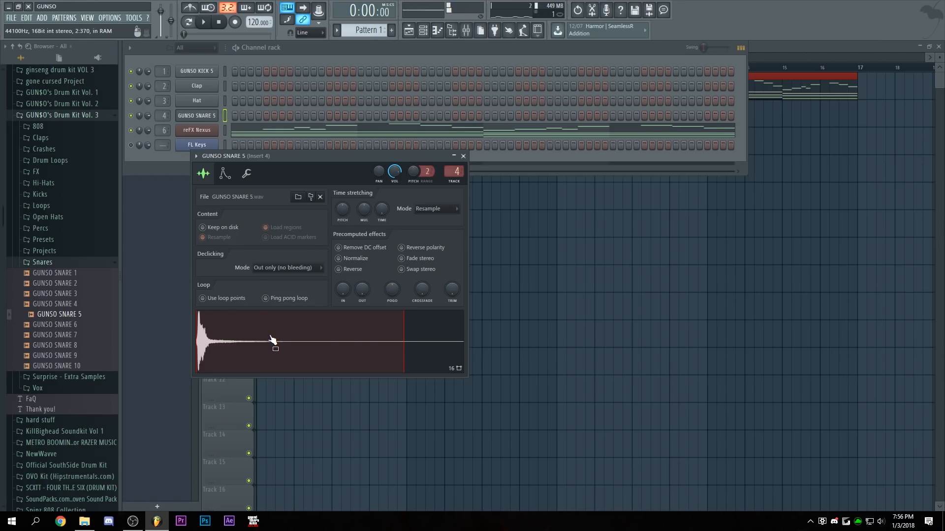
{"action": "left_click", "coordinate": [463, 156]}
Audition snares 6 to 9 over the melody and add GUNSO SNARE 9 as a new channel above GUNSO SNARE 5.
{"action": "key", "text": "space"}
{"action": "left_click", "coordinate": [65, 326]}
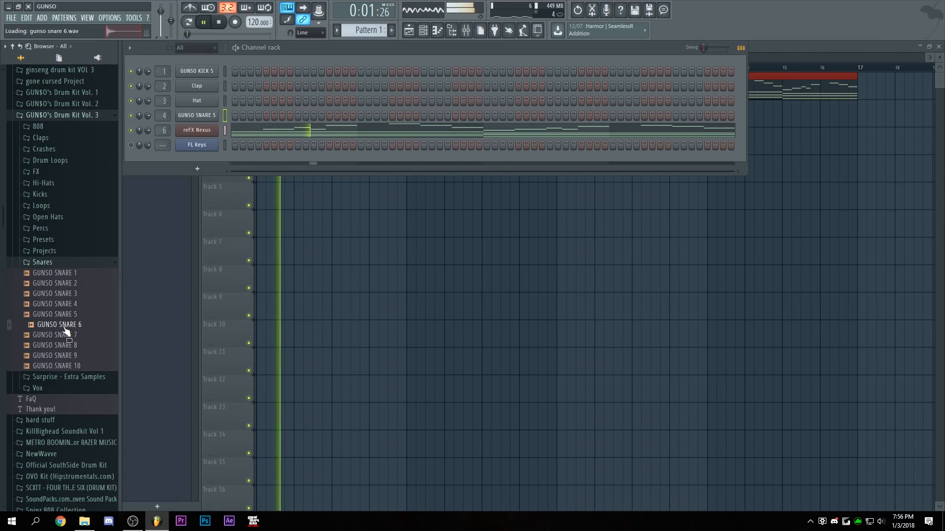
{"action": "left_click", "coordinate": [69, 336]}
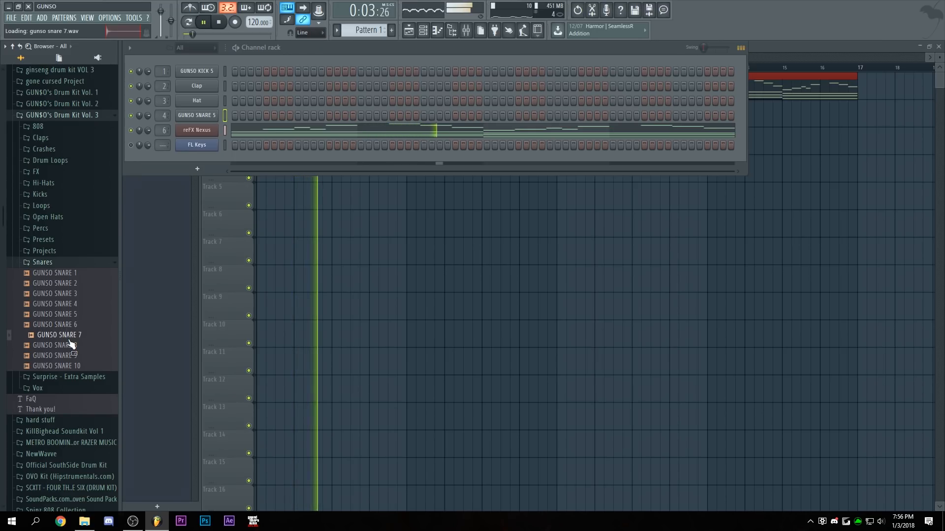
{"action": "left_click", "coordinate": [74, 347]}
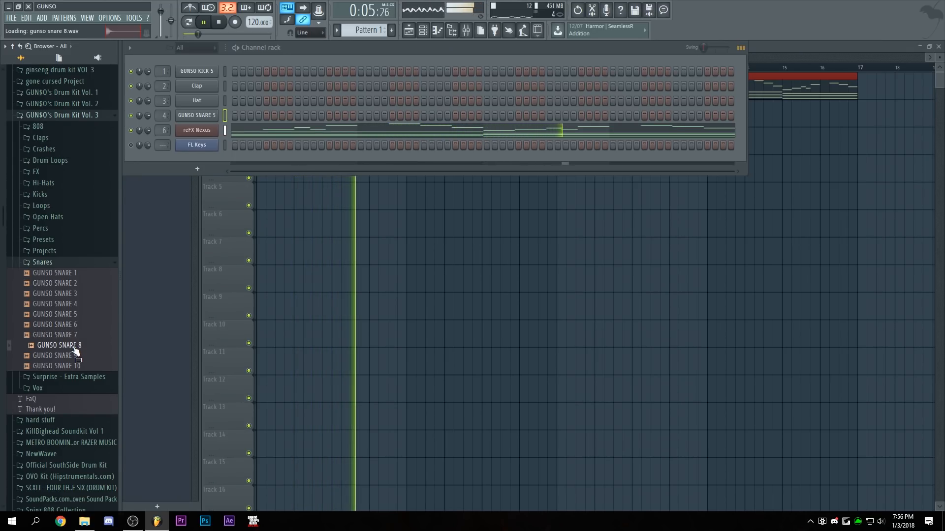
{"action": "left_click", "coordinate": [75, 357]}
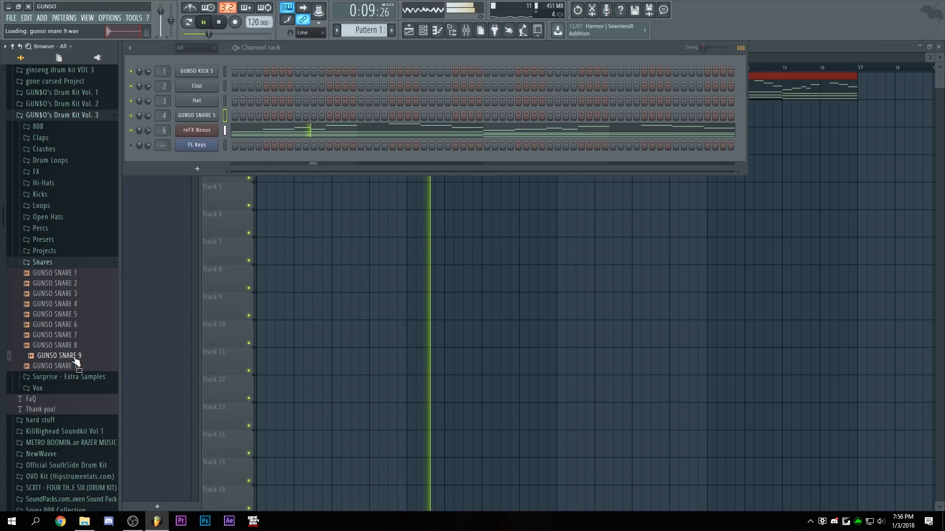
{"action": "key", "text": "space"}
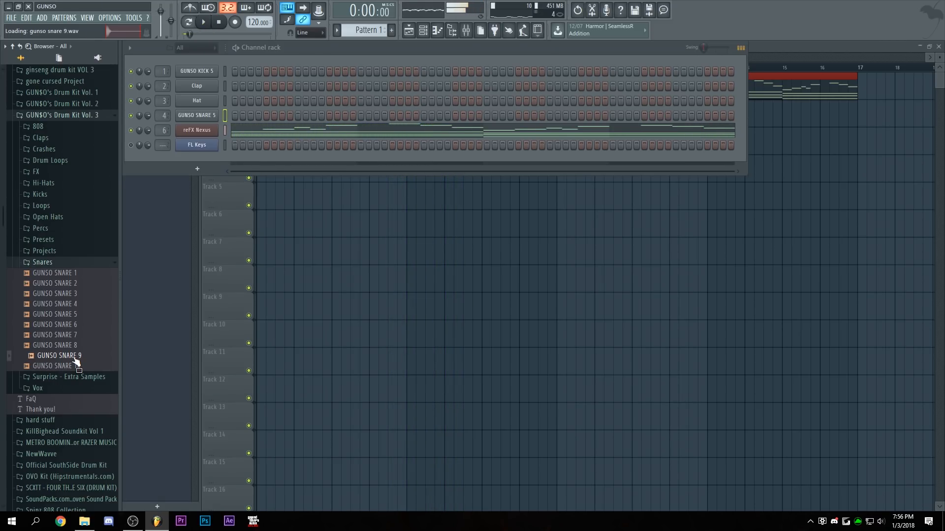
{"action": "left_click_drag", "start_coordinate": [196, 111], "coordinate": [197, 111]}
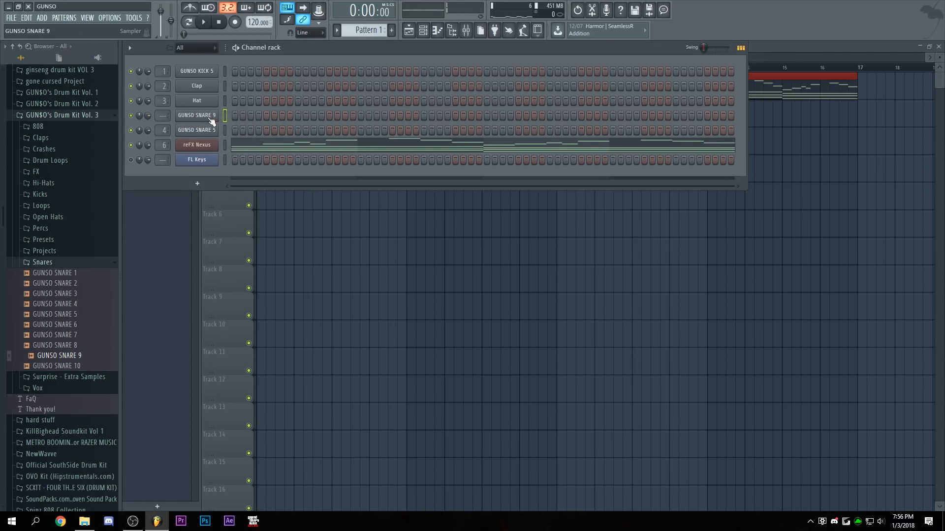
In a new Pattern 2, place both snares on steps 9, 25, 41 and 57, with GUNSO SNARE 9 routed to mixer track 4.
{"action": "key", "text": "KP_Add"}
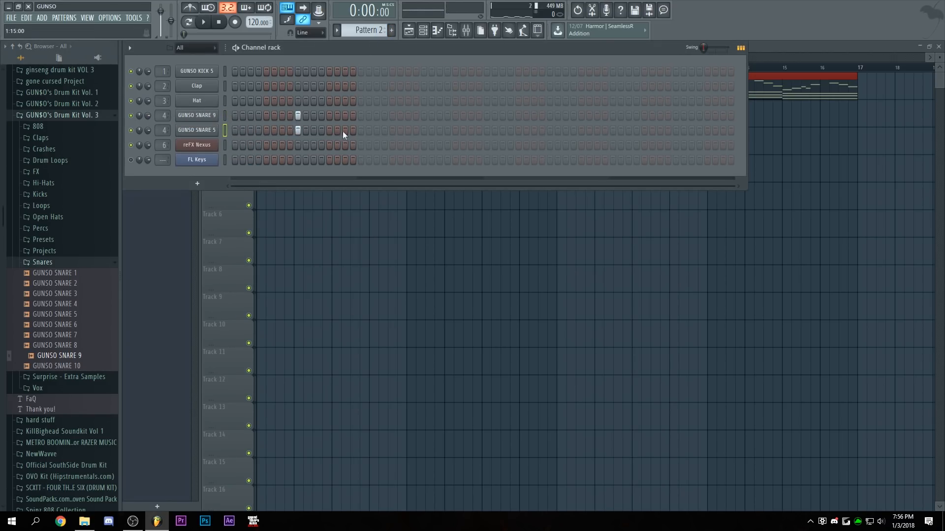
{"action": "left_click", "coordinate": [424, 129]}
{"action": "left_click", "coordinate": [423, 115]}
{"action": "left_click", "coordinate": [549, 130]}
{"action": "left_click", "coordinate": [676, 130]}
{"action": "left_click", "coordinate": [675, 115]}
{"action": "key", "text": "space"}
{"action": "key", "text": "space"}
{"action": "left_click", "coordinate": [197, 115]}
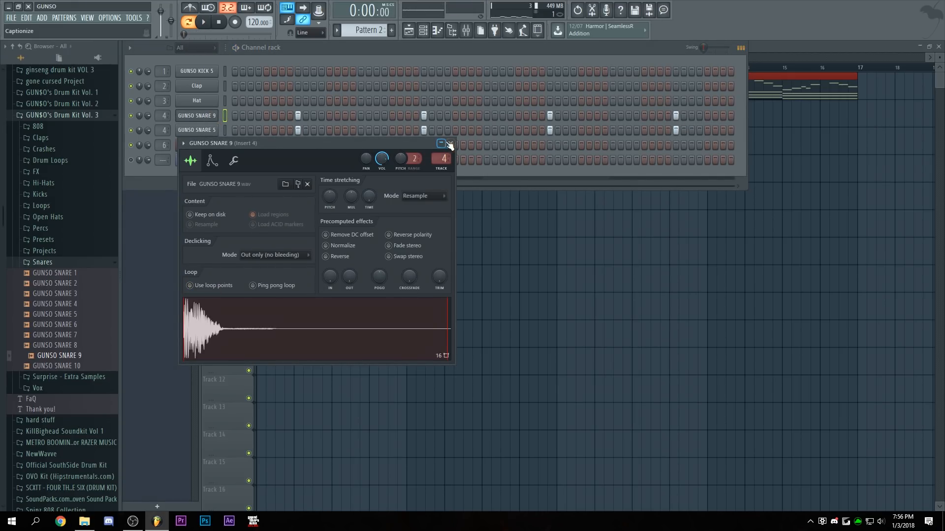
{"action": "left_click", "coordinate": [449, 144]}
Try extra GUNSO SNARE 9 hits on steps 59, 61 and 63 during playback, and remove them in the piano roll.
{"action": "left_click", "coordinate": [236, 48]}
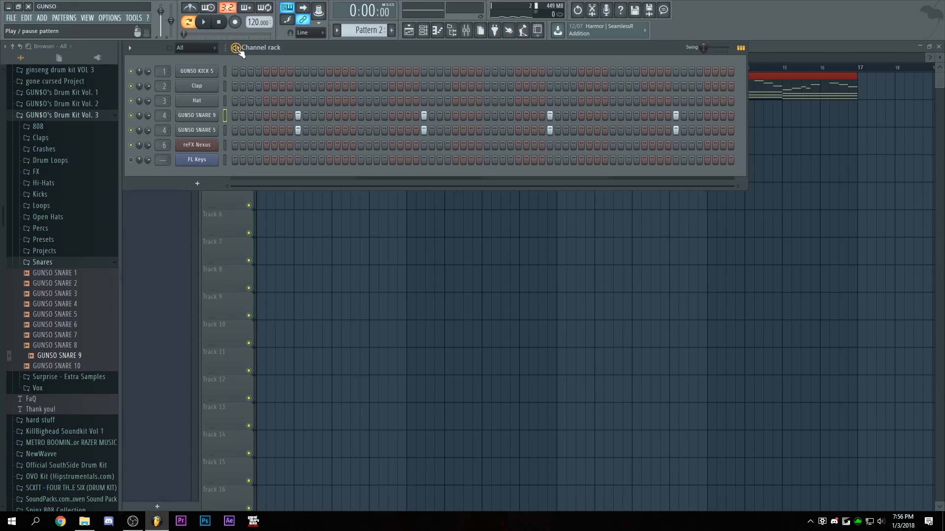
{"action": "left_click", "coordinate": [691, 116]}
{"action": "left_click", "coordinate": [708, 116]}
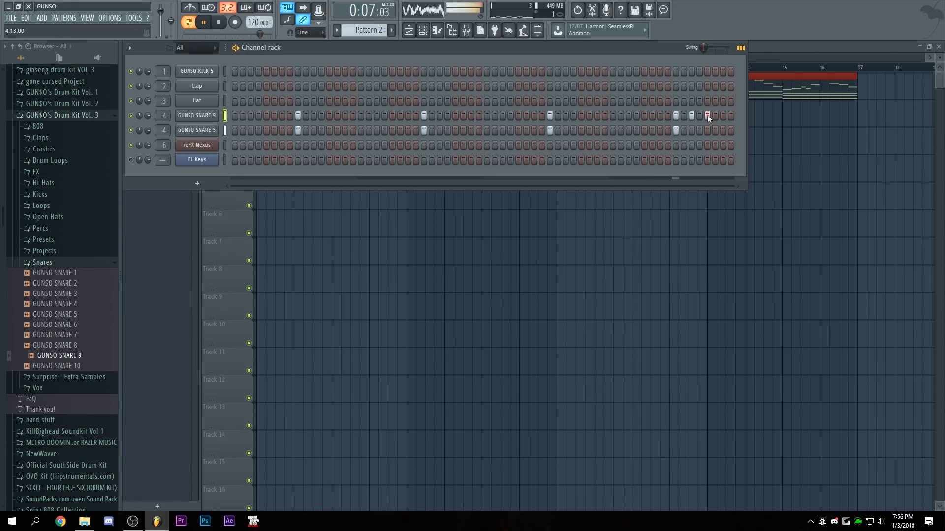
{"action": "left_click", "coordinate": [723, 116]}
{"action": "right_click", "coordinate": [215, 116]}
{"action": "left_click", "coordinate": [234, 114]}
{"action": "key", "text": "space"}
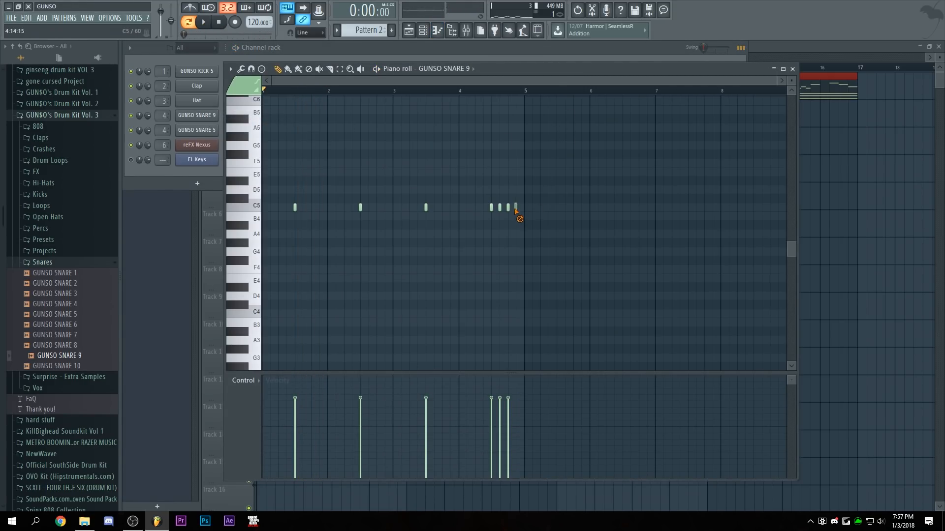
Add a GUNSO SNARE 2 channel routed to mixer track 4, with hits on steps 59, 61 and 63, and play it back.
{"action": "left_click", "coordinate": [457, 51]}
{"action": "left_click", "coordinate": [62, 285]}
{"action": "left_click_drag", "start_coordinate": [210, 116], "coordinate": [210, 137]}
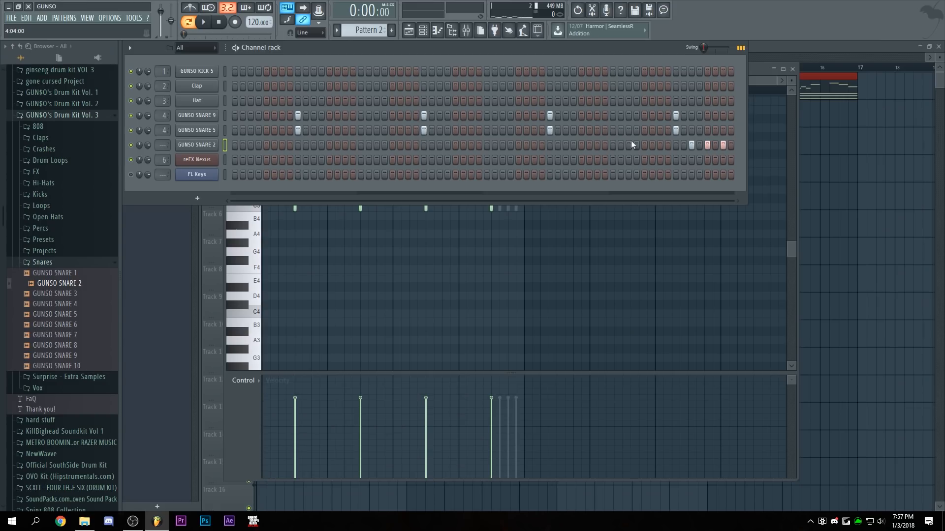
{"action": "left_click", "coordinate": [197, 145]}
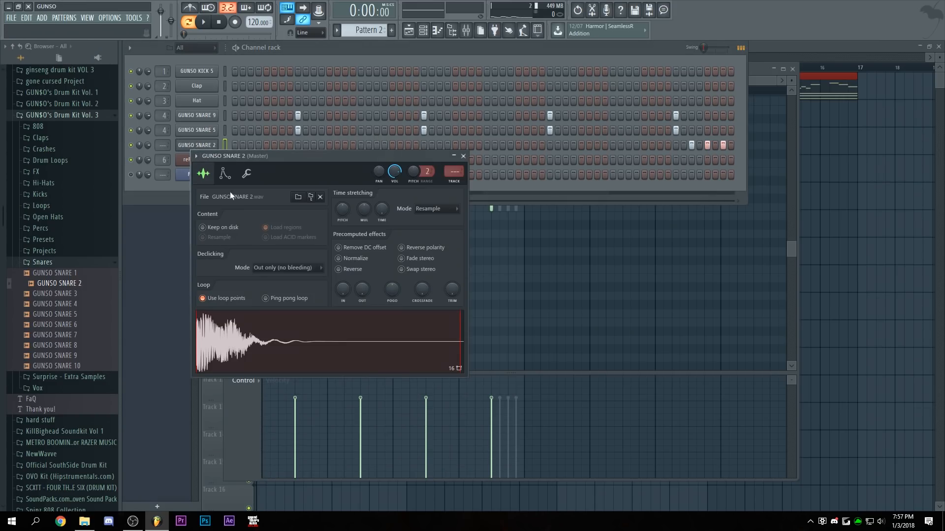
{"action": "left_click", "coordinate": [463, 156]}
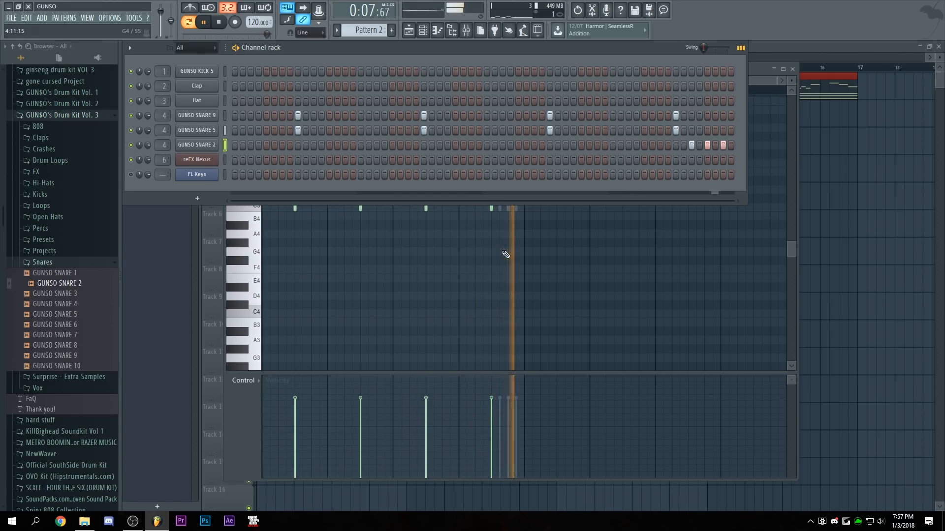
{"action": "key", "text": "space"}
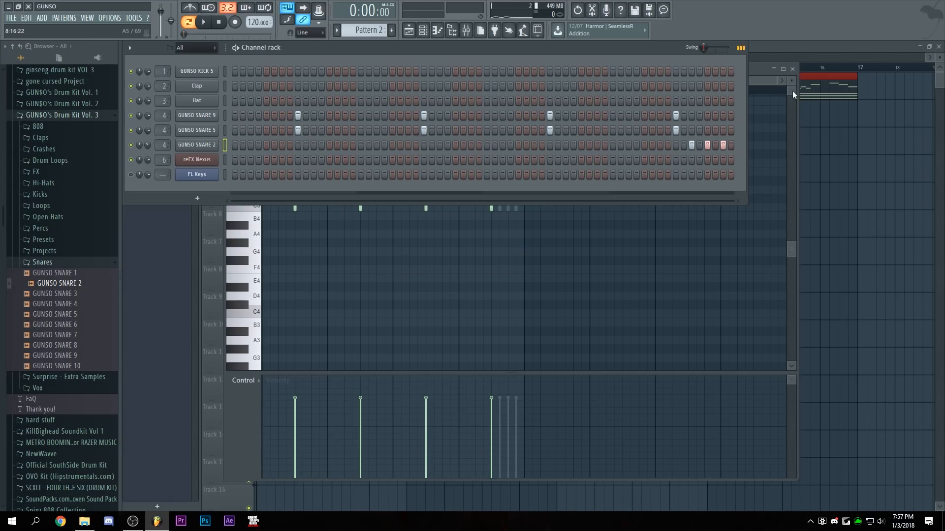
In the GUNSO SNARE 2 piano roll, ramp up the velocities across its three hits and play back from bar 4.
{"action": "left_click", "coordinate": [764, 81]}
{"action": "left_click", "coordinate": [460, 91]}
{"action": "key", "text": "space"}
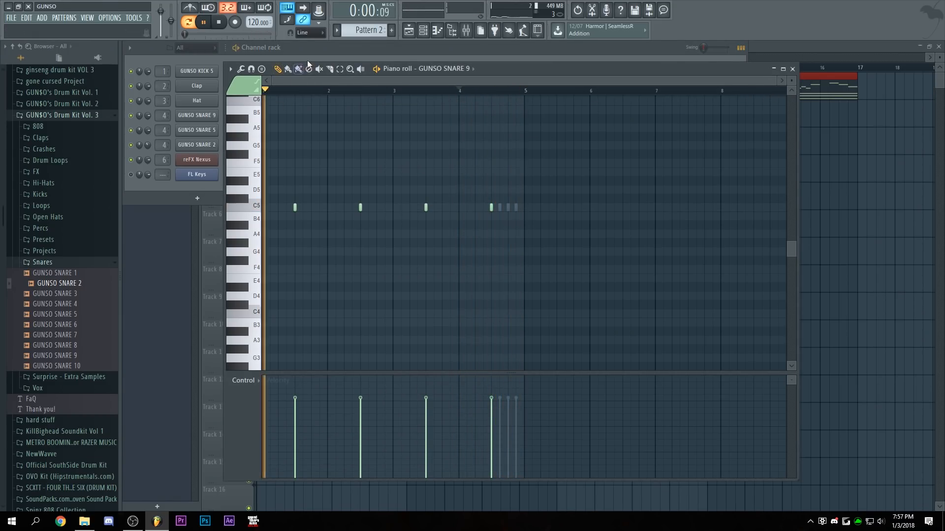
{"action": "key", "text": "space"}
{"action": "left_click", "coordinate": [212, 157]}
{"action": "right_click", "coordinate": [182, 142]}
{"action": "left_click", "coordinate": [195, 146]}
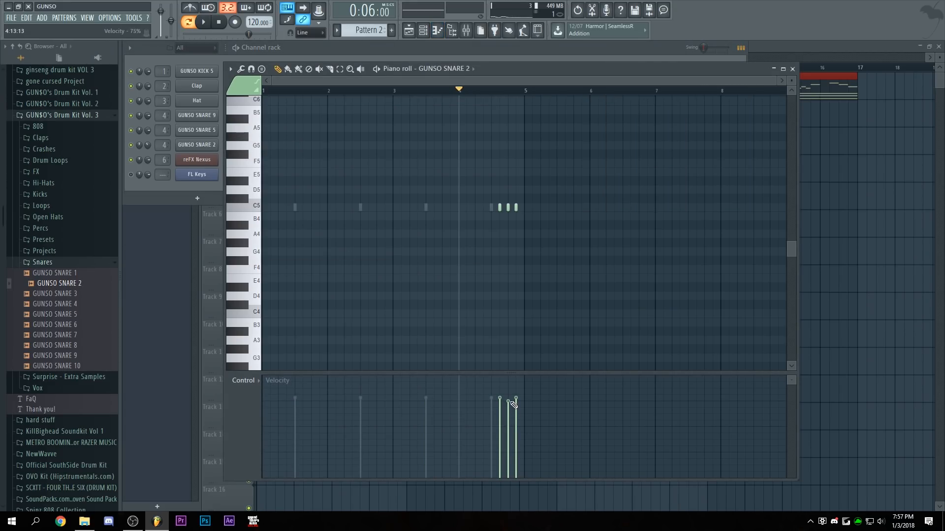
{"action": "key", "text": "space"}
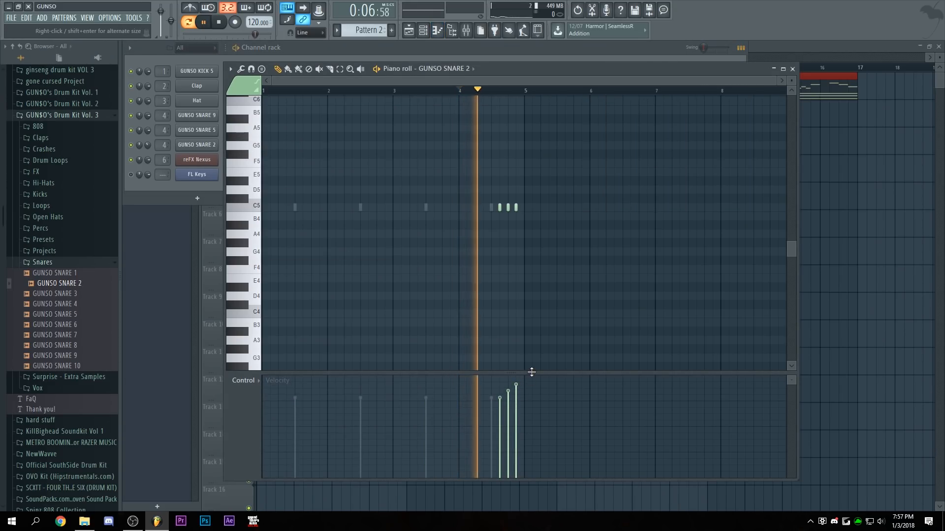
{"action": "key", "text": "space"}
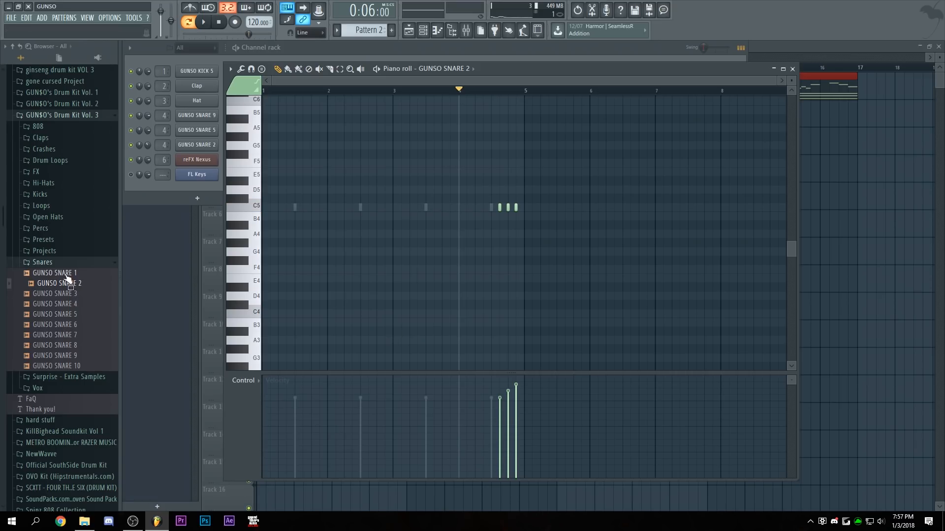
During playback, add five C5 hits to the GUNSO SNARE 9 piano roll around the starts of bars 2, 3 and 4.
{"action": "left_click", "coordinate": [55, 264]}
{"action": "left_click", "coordinate": [272, 51]}
{"action": "right_click", "coordinate": [207, 120]}
{"action": "left_click", "coordinate": [239, 116]}
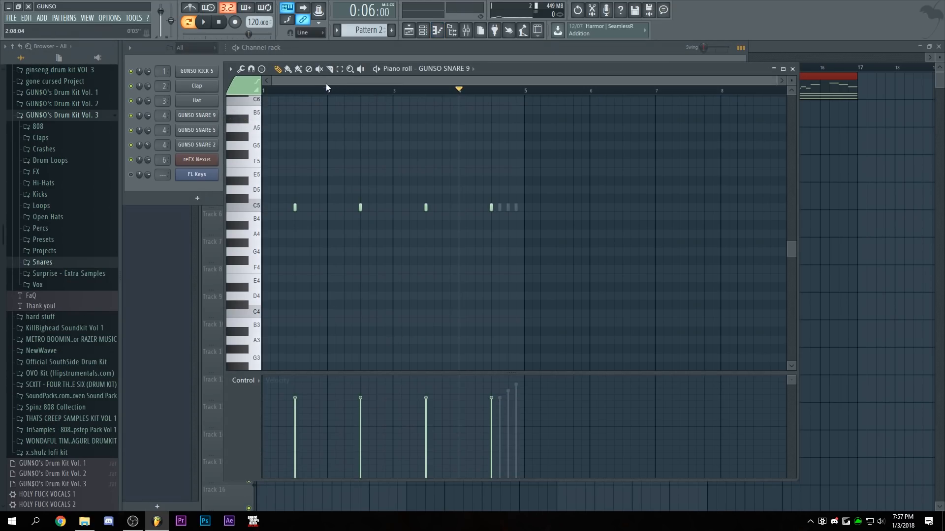
{"action": "left_click", "coordinate": [282, 92]}
{"action": "key", "text": "space"}
{"action": "left_click", "coordinate": [319, 207]}
{"action": "left_click", "coordinate": [336, 207]}
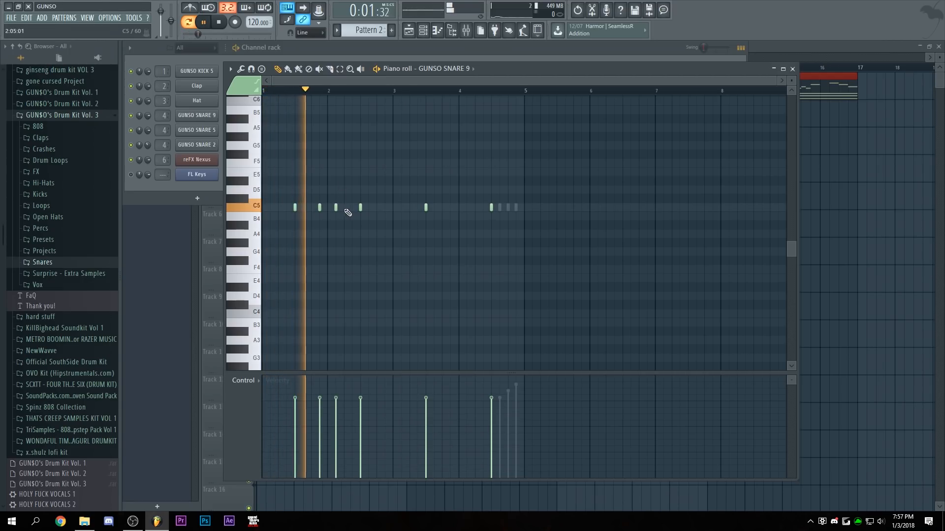
{"action": "left_click", "coordinate": [385, 207]}
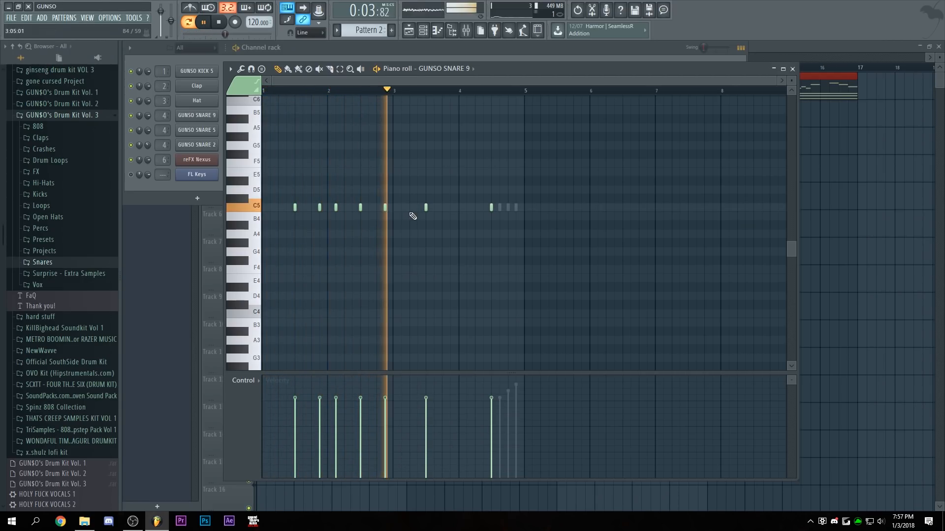
{"action": "left_click", "coordinate": [450, 207]}
{"action": "left_click", "coordinate": [466, 207]}
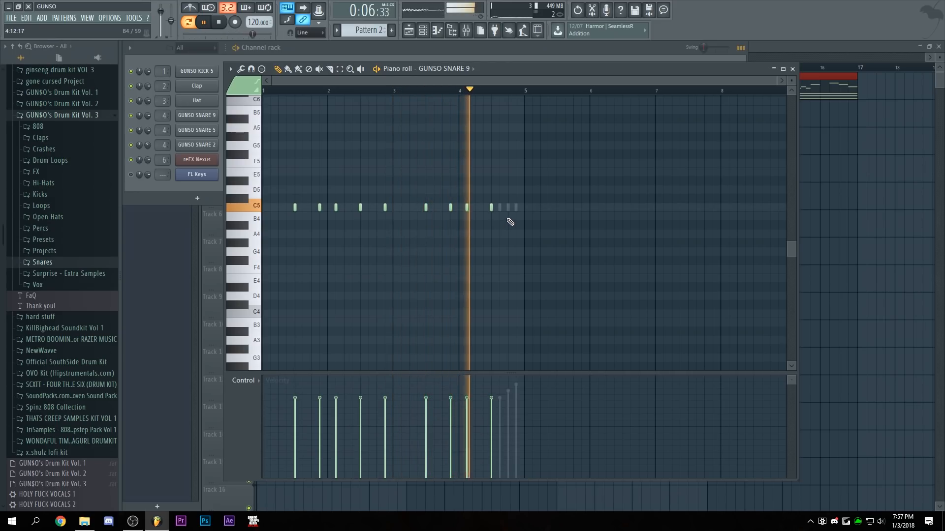
Add a final C5 hit to the GUNSO SNARE 9 pattern near the end of bar 4 and stop playback.
{"action": "left_click", "coordinate": [516, 207]}
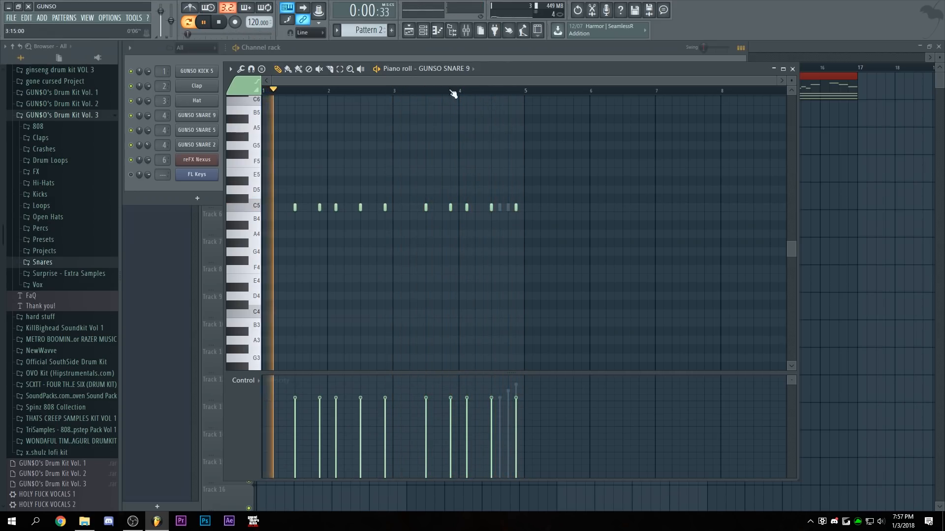
{"action": "key", "text": "space"}
{"action": "key", "text": "Escape"}
Set a playlist time selection covering bars 1 to 4.
{"action": "left_click", "coordinate": [794, 55]}
{"action": "left_click", "coordinate": [422, 110]}
{"action": "left_click_drag", "start_coordinate": [451, 110], "coordinate": [152, 97]}
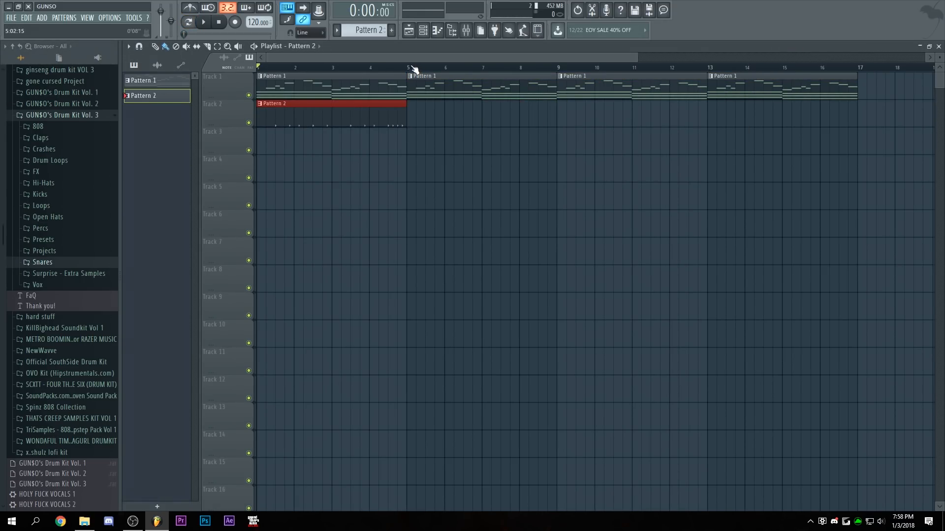
{"action": "left_click_drag", "start_coordinate": [413, 69], "coordinate": [74, 63]}
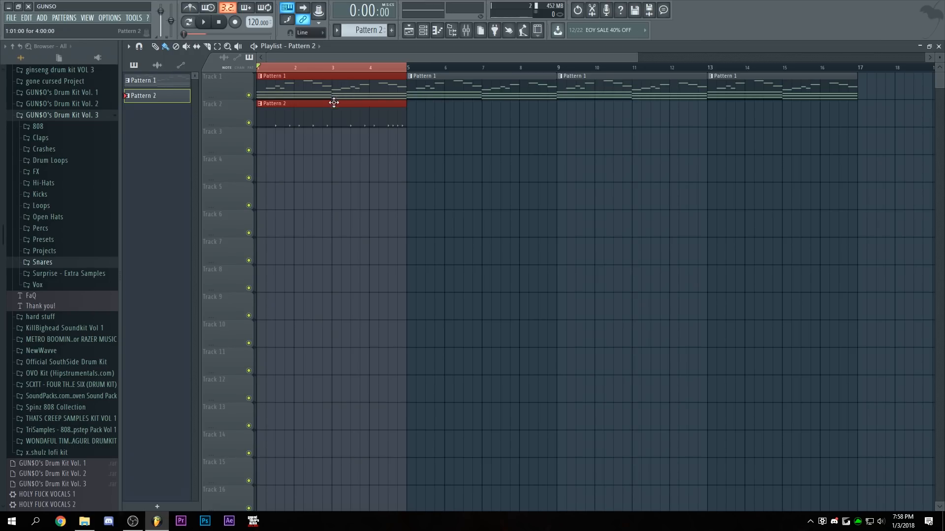
Open the GUNSO KICK 5 piano roll in Pattern 2, place a C5 hit at the start of bar 1 and play back.
{"action": "double_click", "coordinate": [300, 113]}
{"action": "left_click", "coordinate": [258, 64]}
{"action": "right_click", "coordinate": [210, 73]}
{"action": "left_click", "coordinate": [239, 72]}
{"action": "scroll", "coordinate": [302, 235], "scroll_direction": "left", "scroll_amount": 2}
{"action": "left_click", "coordinate": [286, 217]}
{"action": "key", "text": "space"}
During playback, add GUNSO KICK 5 hits at C5 on steps 13, 21, 29, 33, 45, 53, 55 and 61.
{"action": "left_click", "coordinate": [333, 219]}
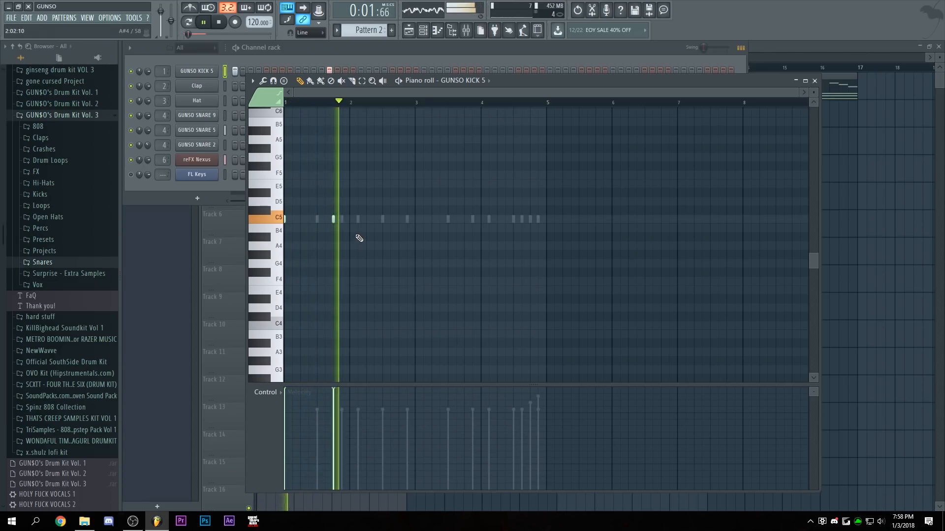
{"action": "left_click", "coordinate": [367, 219]}
{"action": "left_click", "coordinate": [399, 219]}
{"action": "left_click", "coordinate": [415, 219]}
{"action": "left_click", "coordinate": [464, 219]}
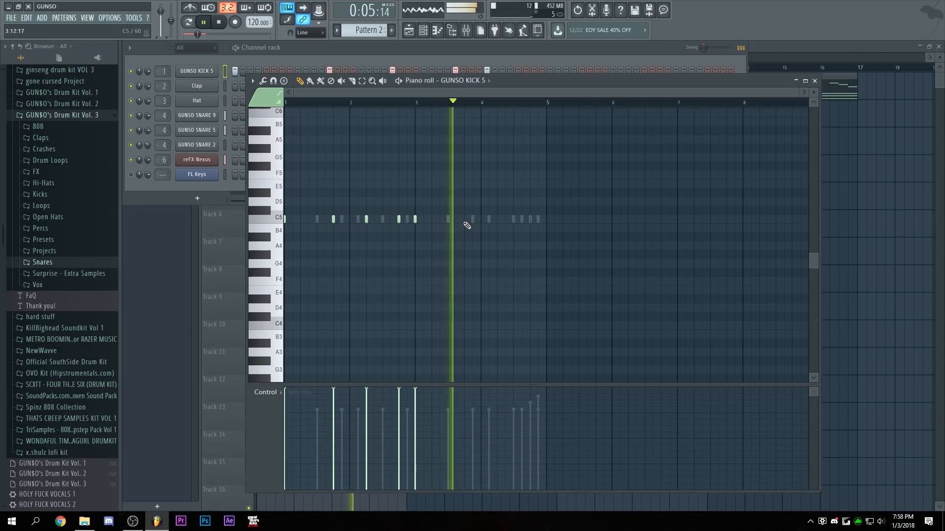
{"action": "left_click", "coordinate": [497, 219]}
{"action": "left_click", "coordinate": [506, 219]}
{"action": "left_click", "coordinate": [530, 219]}
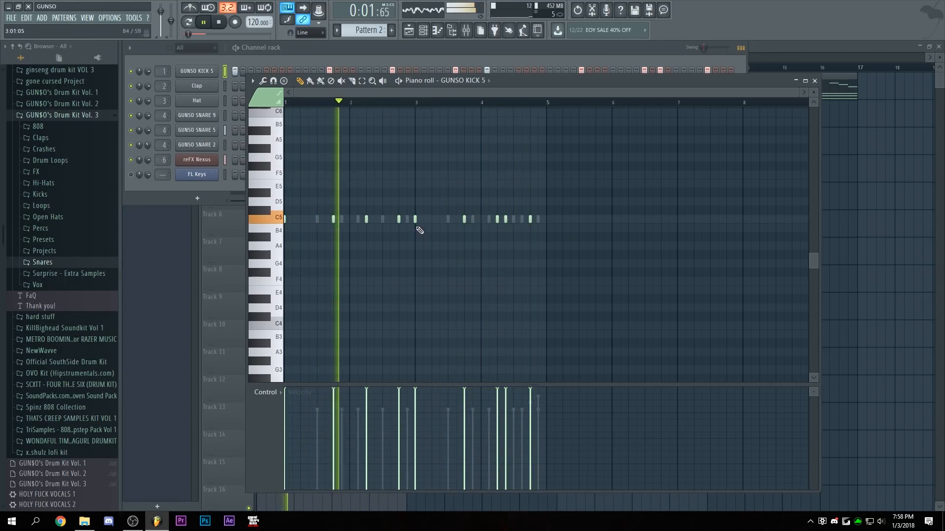
In the mixer, raise the Insert 1 fader to about 115% and nudge the Insert 4 fader up slightly.
{"action": "key", "text": "F9"}
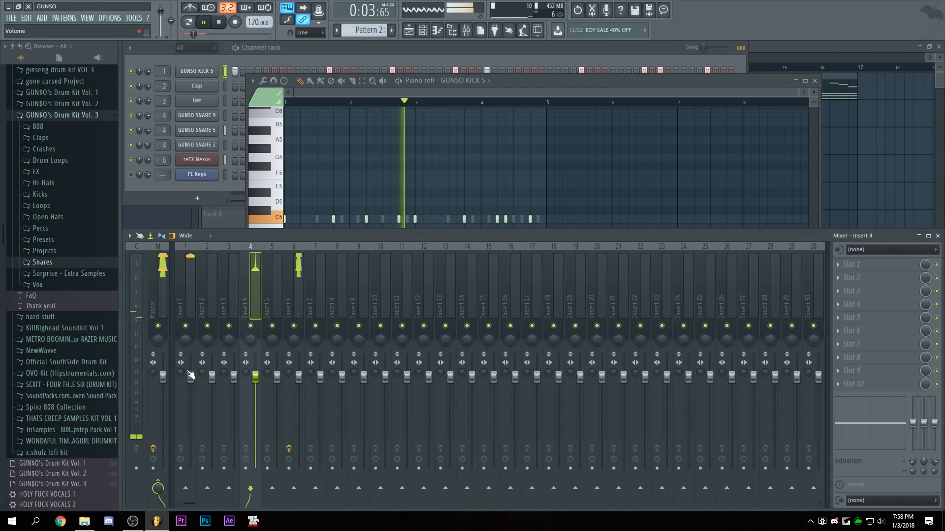
{"action": "left_click_drag", "start_coordinate": [190, 376], "coordinate": [190, 365]}
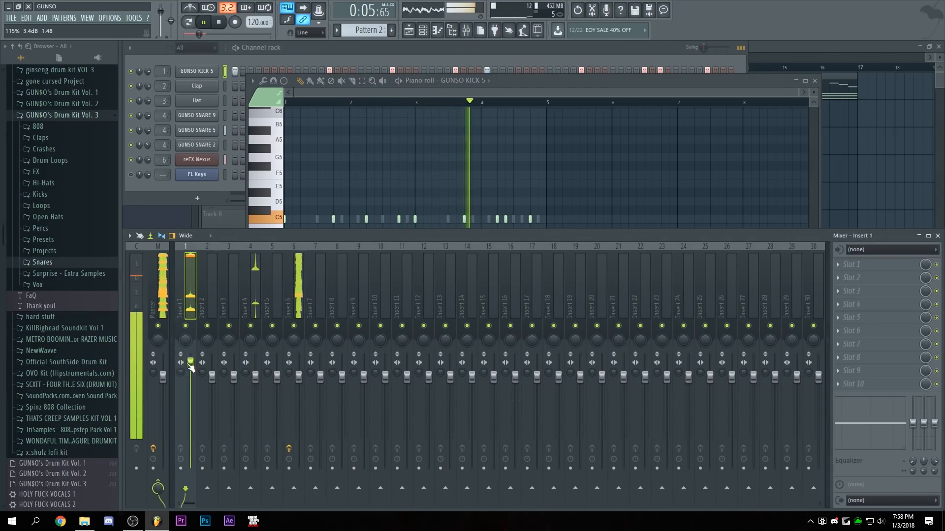
{"action": "left_click_drag", "start_coordinate": [256, 376], "coordinate": [255, 374]}
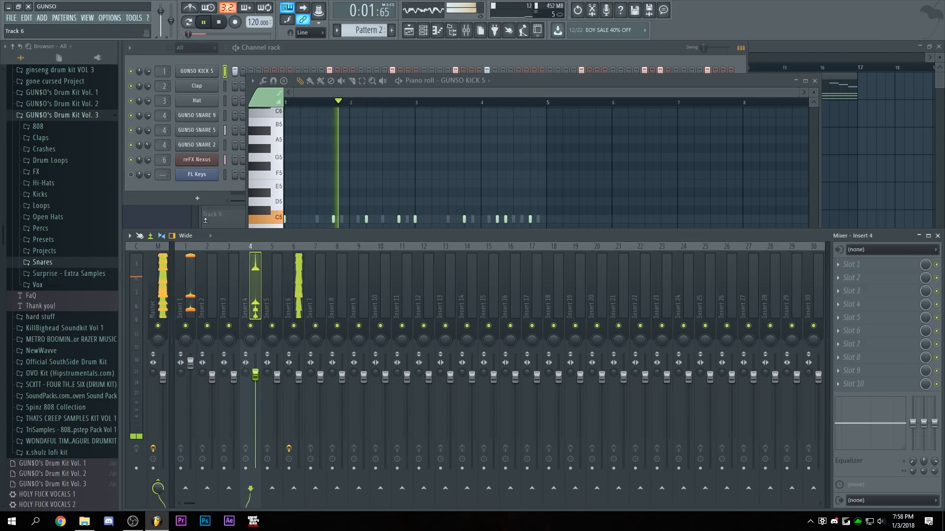
{"action": "left_click", "coordinate": [190, 364]}
{"action": "key", "text": "space"}
Add a GUNSO CLAP 7 channel routed to mixer track 4, with hits on steps 9, 25, 41 and 57, and play it back.
{"action": "left_click", "coordinate": [54, 139]}
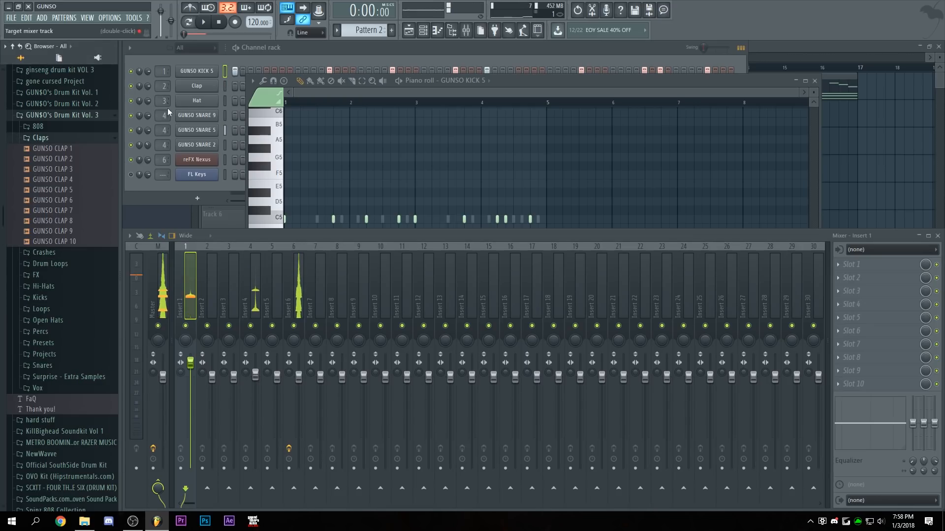
{"action": "left_click", "coordinate": [308, 49]}
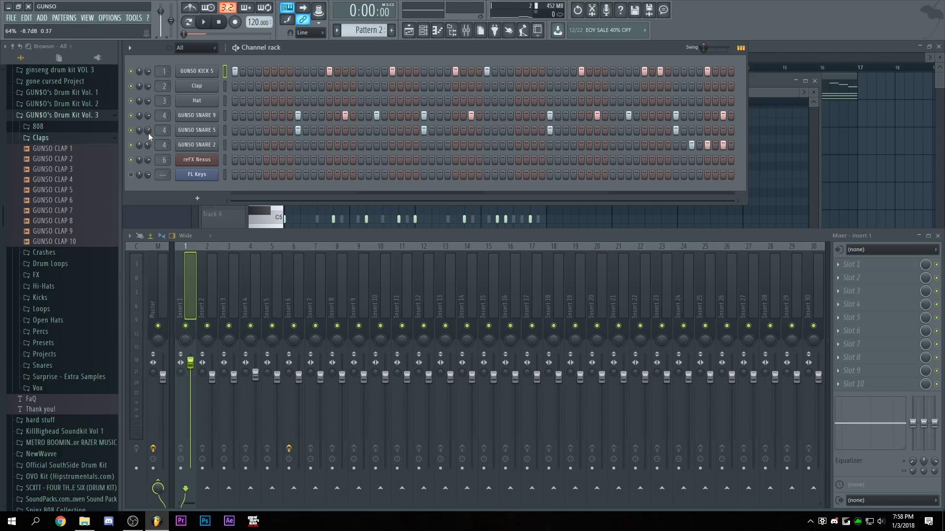
{"action": "left_click", "coordinate": [62, 212]}
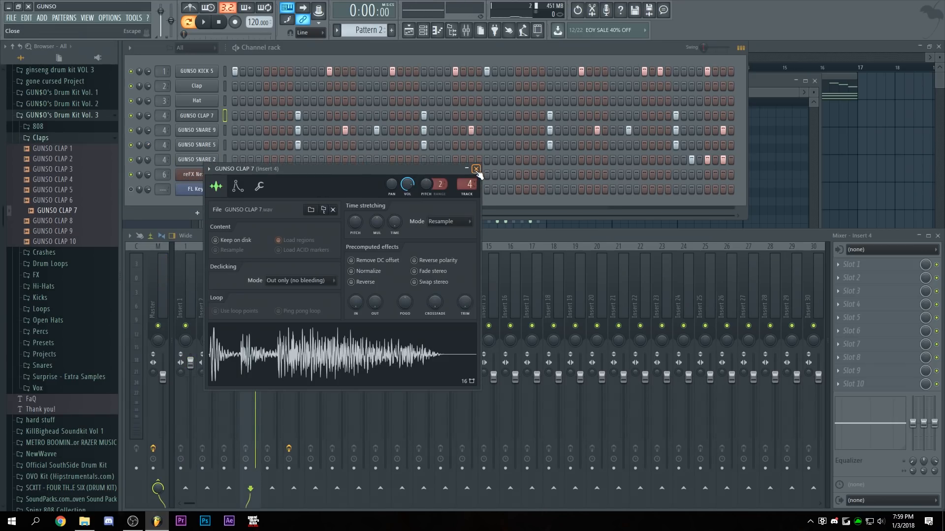
{"action": "left_click", "coordinate": [476, 169]}
{"action": "key", "text": "space"}
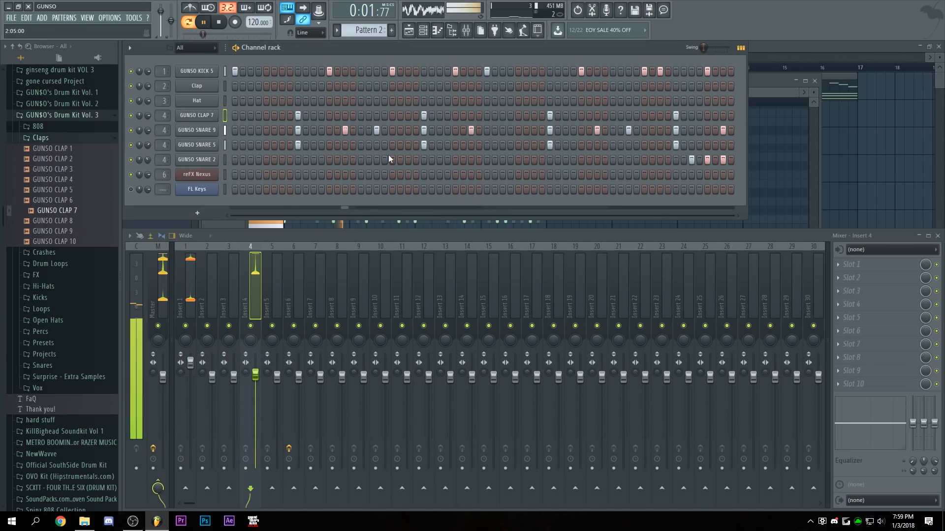
Raise the Insert 4 fader to about 112% during playback and check the GUNSO CLAP 7 hits in the piano roll.
{"action": "left_click_drag", "start_coordinate": [255, 374], "coordinate": [255, 368]}
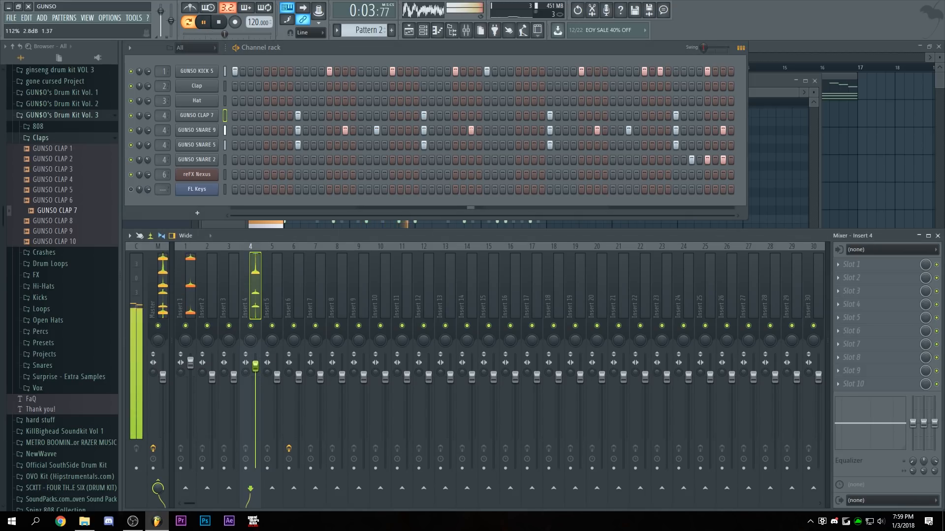
{"action": "right_click", "coordinate": [202, 116]}
{"action": "left_click", "coordinate": [246, 116]}
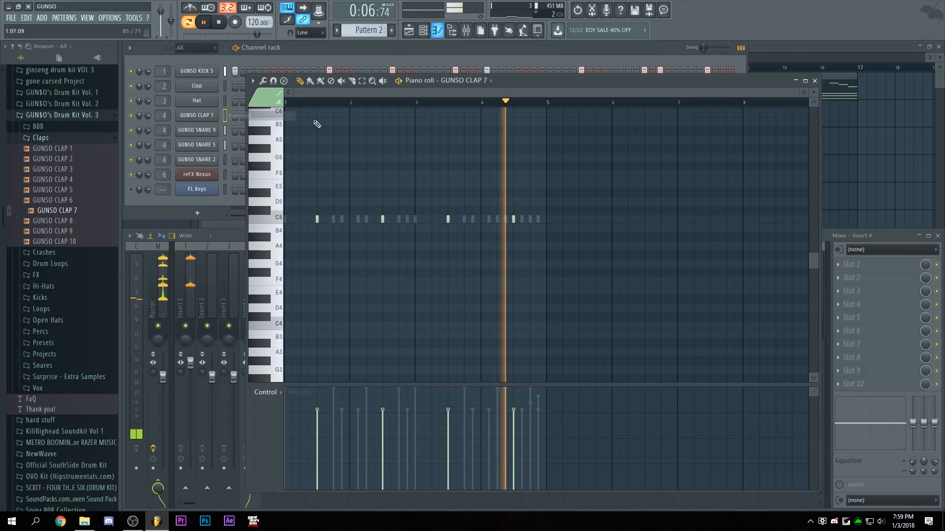
{"action": "left_click", "coordinate": [814, 81]}
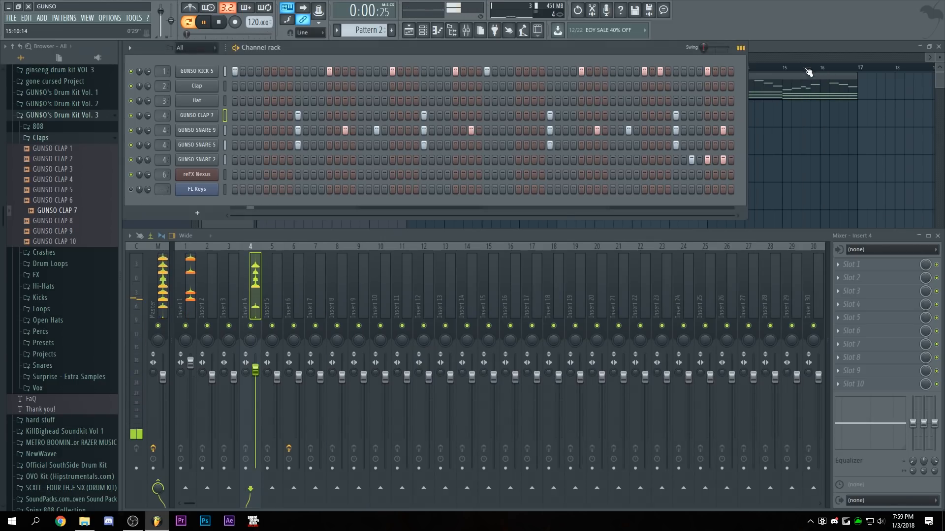
Audition the drum kit's 808 samples, including GUNSO 808 3 through GUNSO 808 10 and Short 808.
{"action": "left_click", "coordinate": [43, 139]}
{"action": "left_click", "coordinate": [47, 128]}
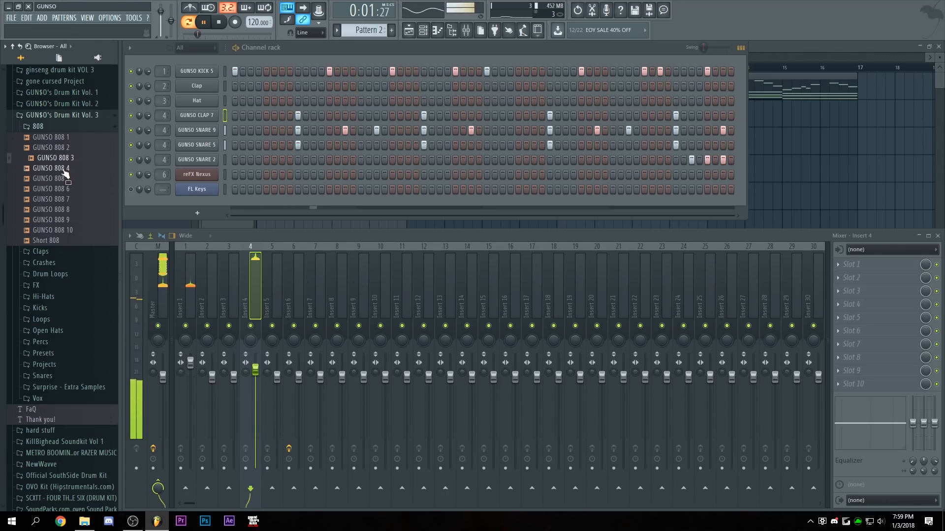
{"action": "left_click", "coordinate": [64, 169]}
{"action": "left_click", "coordinate": [67, 189]}
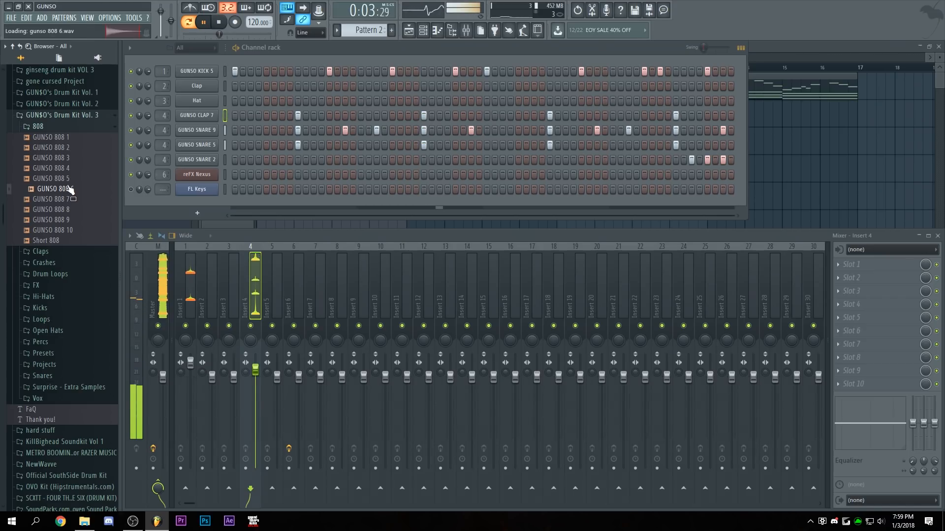
{"action": "left_click", "coordinate": [70, 200]}
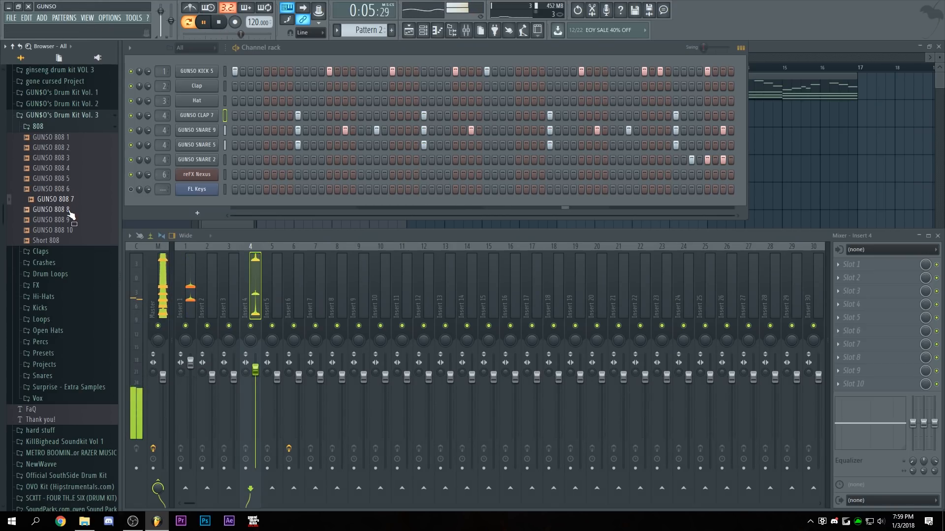
{"action": "left_click", "coordinate": [70, 209]}
{"action": "left_click", "coordinate": [72, 219]}
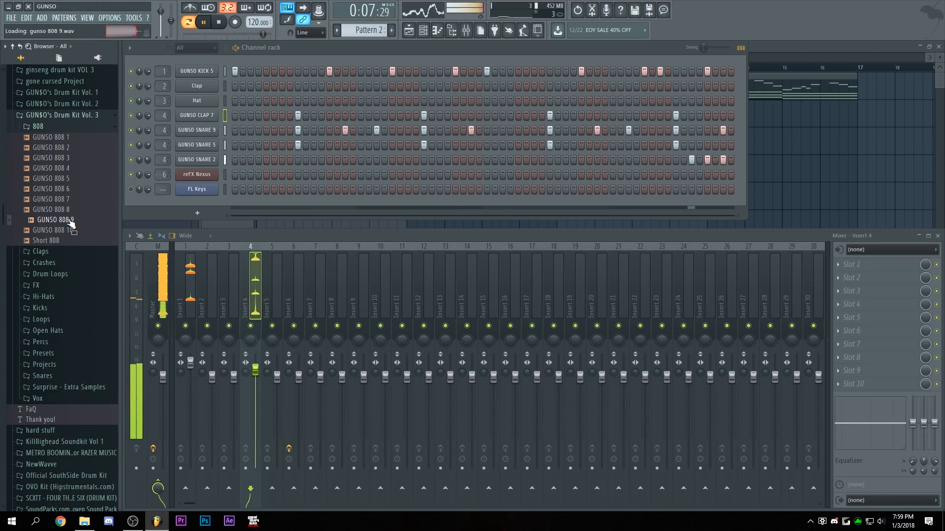
{"action": "left_click", "coordinate": [69, 231]}
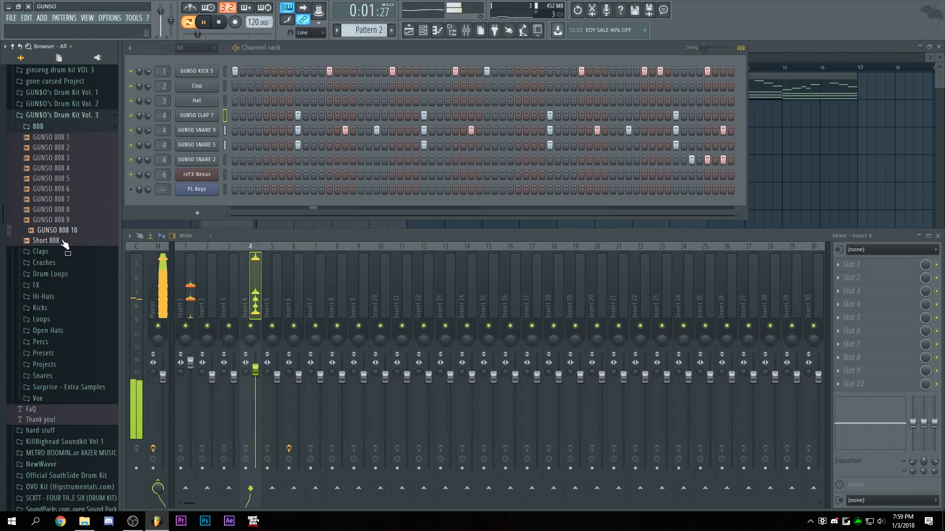
{"action": "left_click", "coordinate": [63, 241]}
{"action": "key", "text": "Up"}
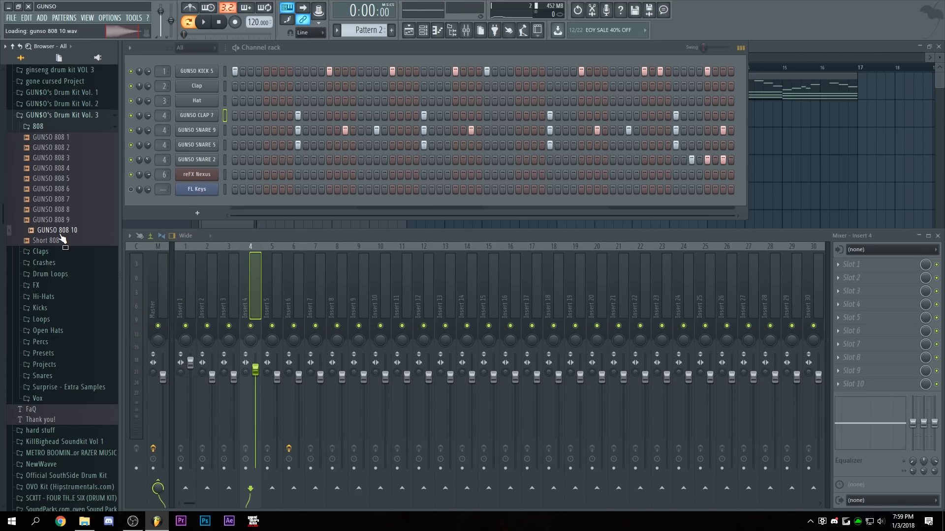
Replace the Clap sample with GUNSO 808 10, its volume envelope enabled, and copy the GUNSO KICK 5 pattern into that channel.
{"action": "left_click_drag", "start_coordinate": [53, 233], "coordinate": [197, 85]}
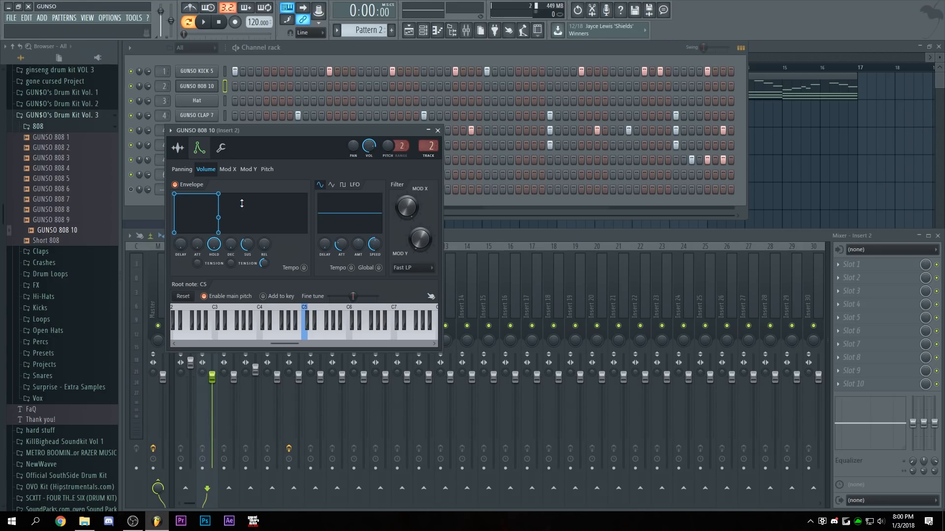
{"action": "left_click", "coordinate": [437, 131]}
{"action": "right_click", "coordinate": [199, 72]}
{"action": "left_click", "coordinate": [315, 81]}
{"action": "key", "text": "ctrl+v"}
{"action": "left_click", "coordinate": [202, 86]}
{"action": "left_click", "coordinate": [437, 130]}
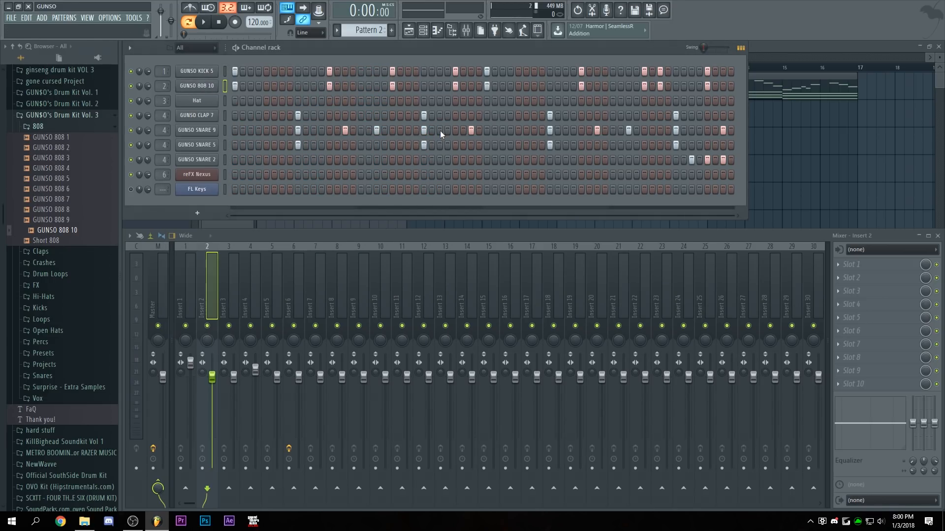
Load Fruity parametric EQ 2 in the first slot of Insert 2 and set band 1 to a high pass at about 52 Hz.
{"action": "key", "text": "space"}
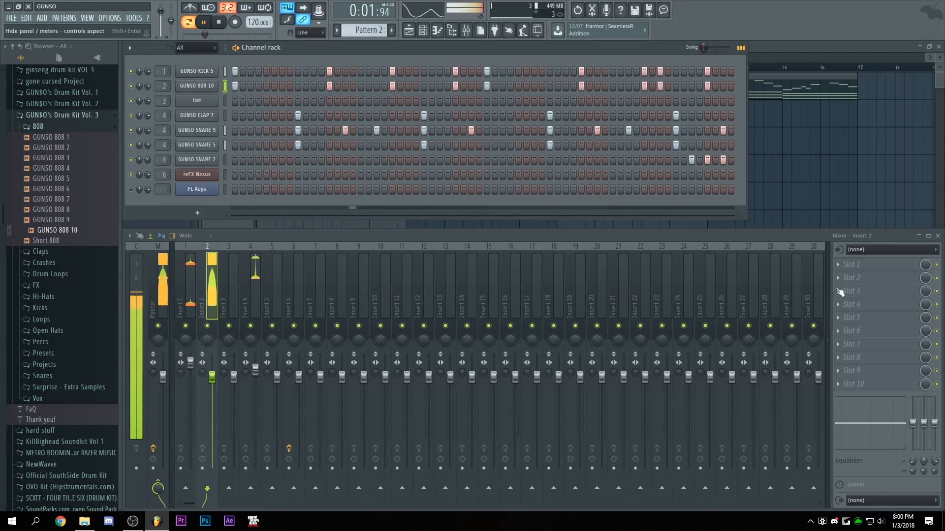
{"action": "left_click", "coordinate": [851, 265]}
{"action": "left_click", "coordinate": [734, 324]}
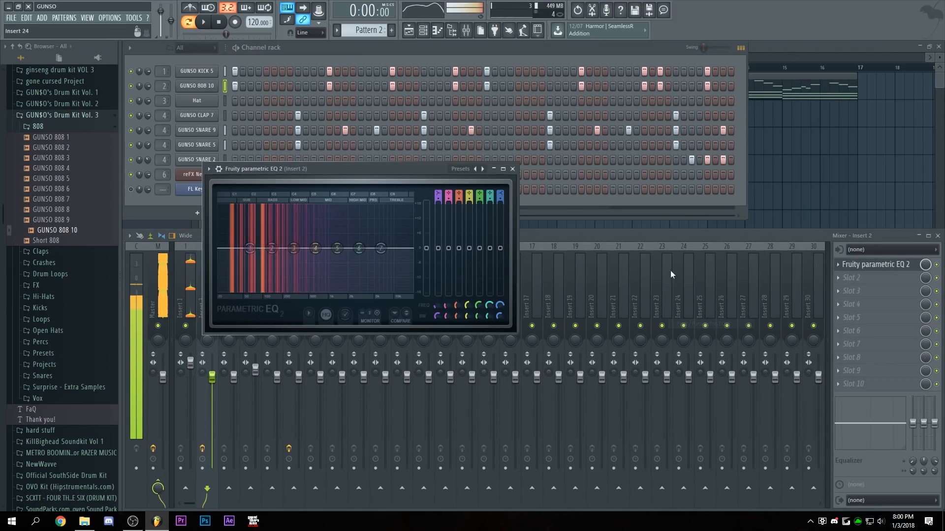
{"action": "key", "text": "space"}
{"action": "left_click_drag", "start_coordinate": [420, 167], "coordinate": [549, 158]}
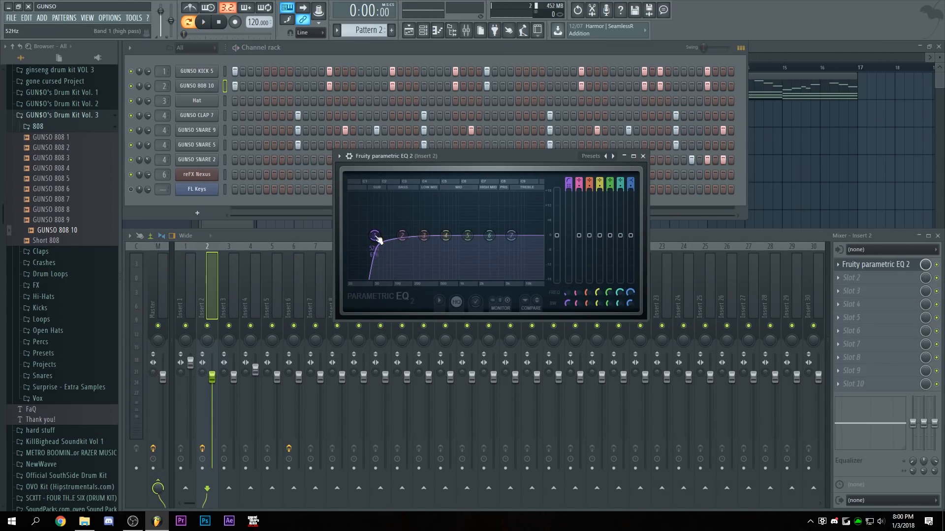
Cut EQ bands 2, 3 and 5, boost band 4 around 501 Hz, and roll off the highs with a low pass on band 7.
{"action": "key", "text": "space"}
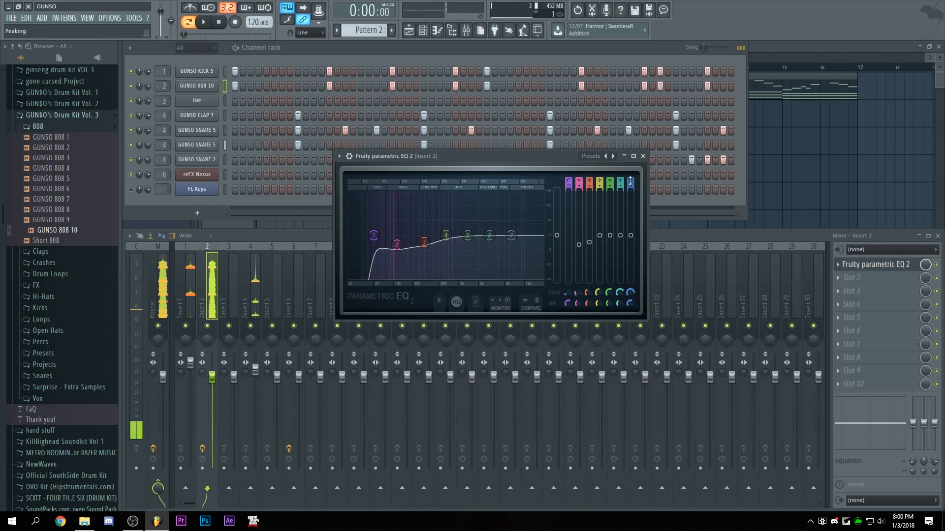
{"action": "scroll", "coordinate": [630, 181], "scroll_direction": "down", "scroll_amount": 4}
{"action": "key", "text": "space"}
{"action": "left_click_drag", "start_coordinate": [511, 236], "coordinate": [487, 238]}
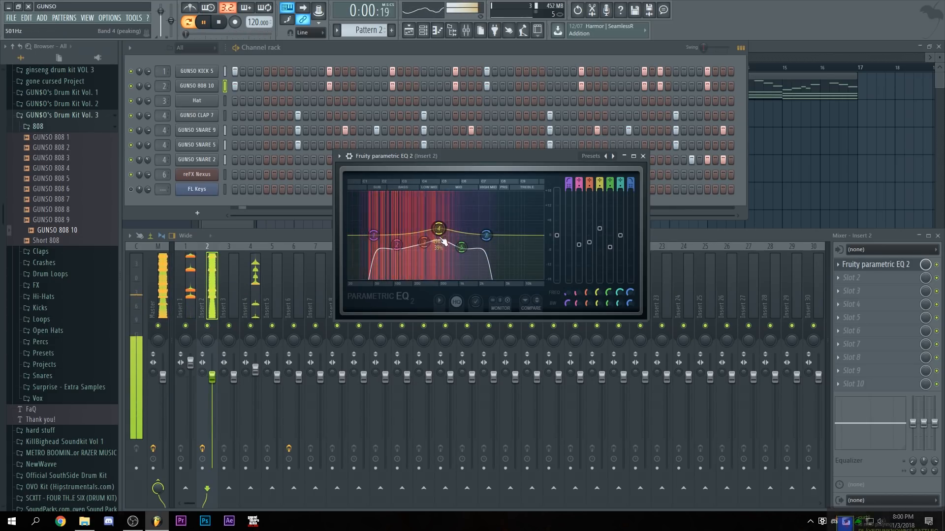
{"action": "left_click_drag", "start_coordinate": [428, 243], "coordinate": [429, 248]}
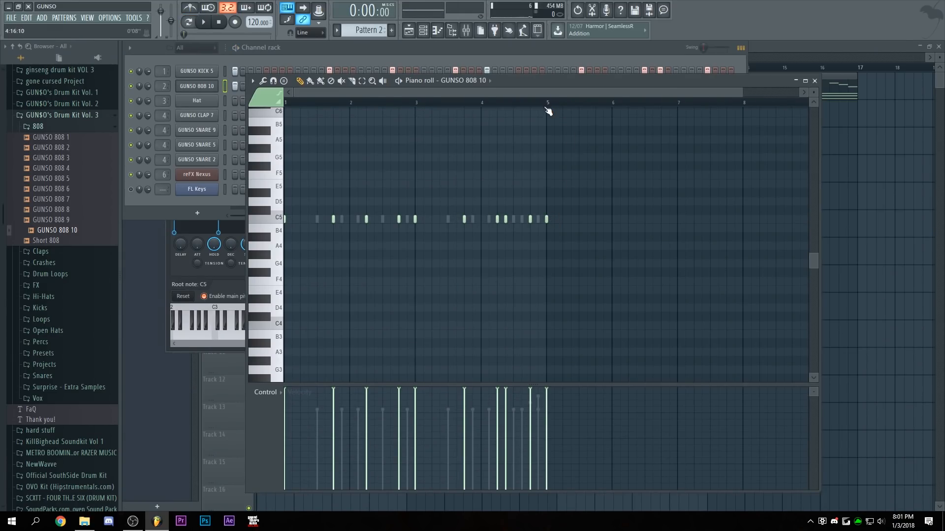
In the GUNSO 808 10 piano roll, extend the notes end to end up to the start of bar 5 and play back.
{"action": "key", "text": "ctrl+z"}
{"action": "key", "text": "ctrl+l"}
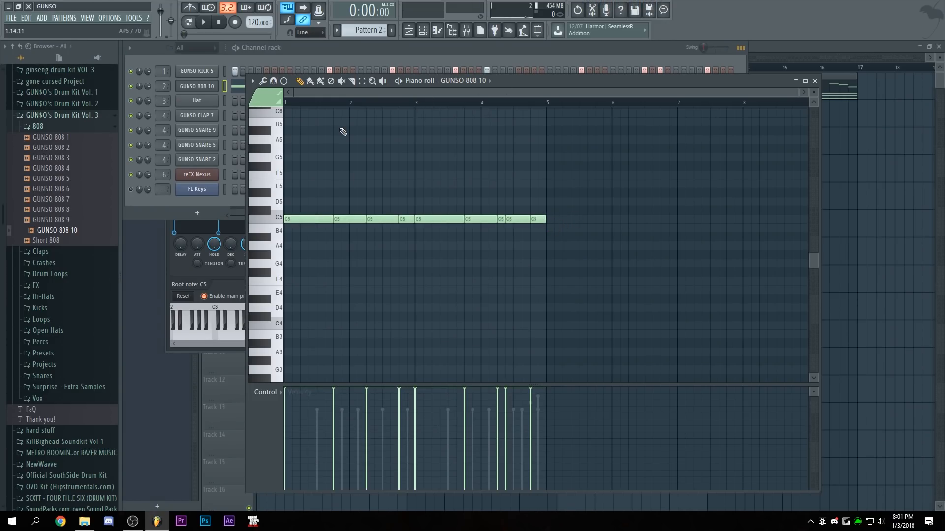
{"action": "key", "text": "space"}
Shorten the first 808 note to half a bar at E5, and raise the late bar 2 and bar 3 notes to D5 and the first bar 4 note to E5.
{"action": "left_click_drag", "start_coordinate": [315, 219], "coordinate": [317, 185]}
{"action": "mouse_move", "coordinate": [401, 217]}
{"action": "left_mouse_down"}
{"action": "mouse_move", "coordinate": [405, 195]}
{"action": "mouse_move", "coordinate": [402, 209]}
{"action": "left_mouse_up"}
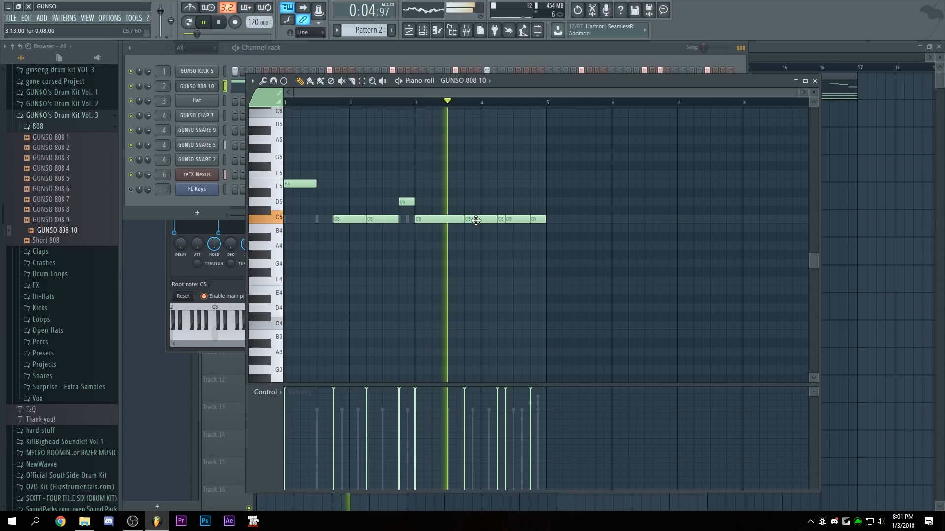
{"action": "left_click_drag", "start_coordinate": [477, 219], "coordinate": [494, 179]}
{"action": "key", "text": "space"}
{"action": "key", "text": "space"}
Shorten the C5 808 notes in bars 2, 3 and 4 during playback to leave gaps, and stop playback.
{"action": "left_click_drag", "start_coordinate": [396, 219], "coordinate": [386, 219]}
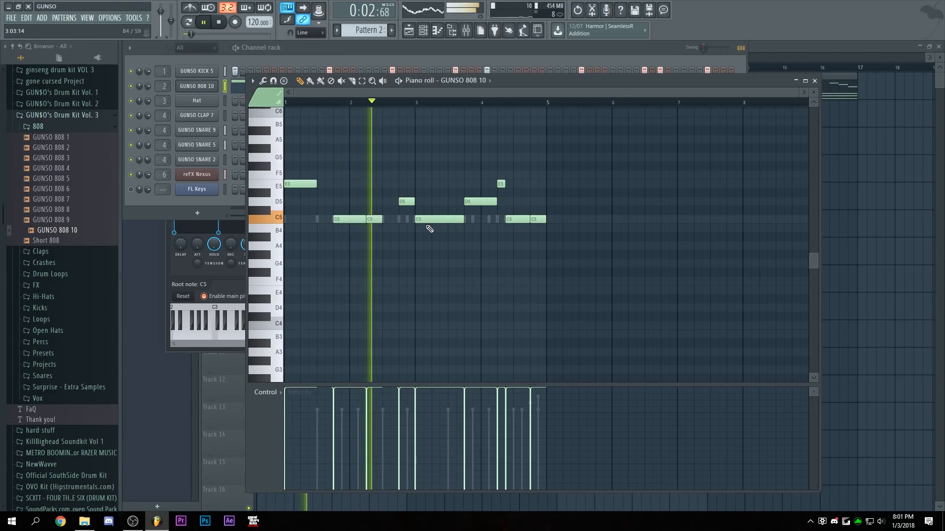
{"action": "left_click_drag", "start_coordinate": [462, 219], "coordinate": [447, 219]}
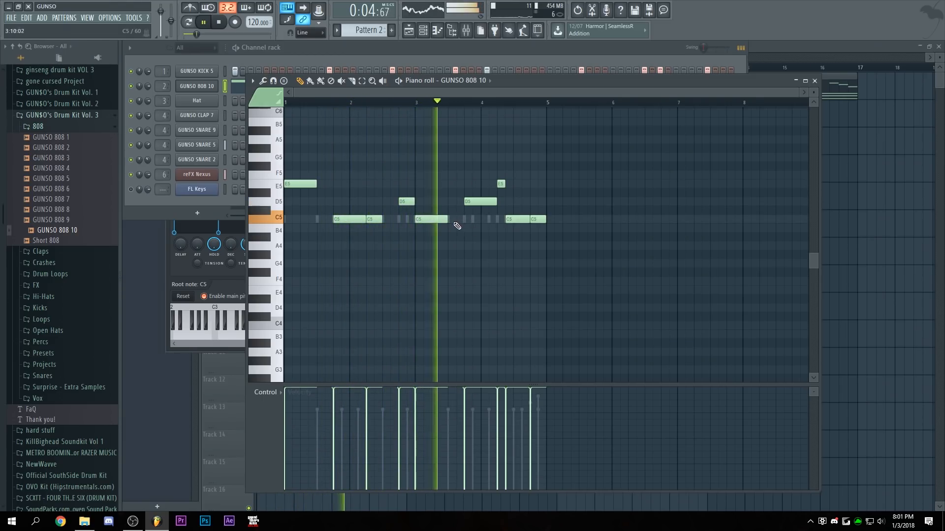
{"action": "left_click_drag", "start_coordinate": [529, 219], "coordinate": [514, 219]}
{"action": "key", "text": "space"}
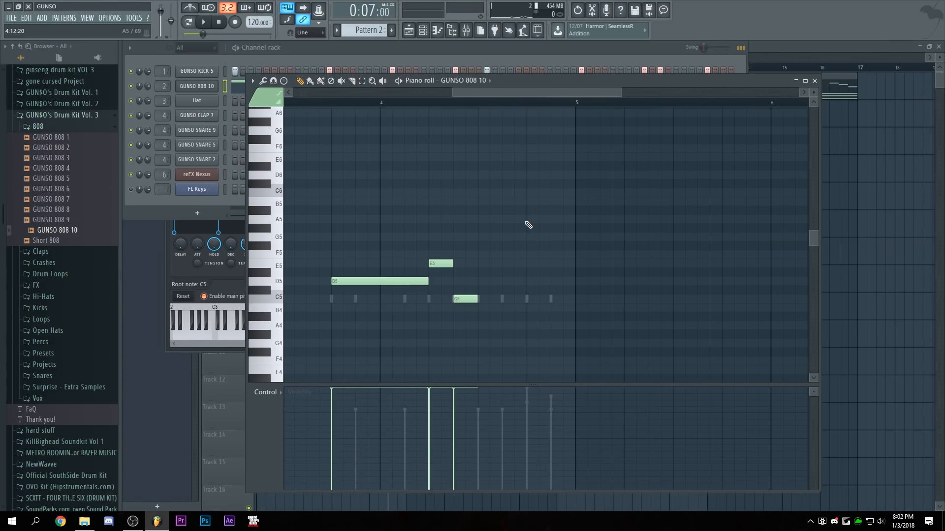
Add three short A5 808 notes at the end of bar 4 and audition the arrangement in the playlist.
{"action": "left_click", "coordinate": [529, 220]}
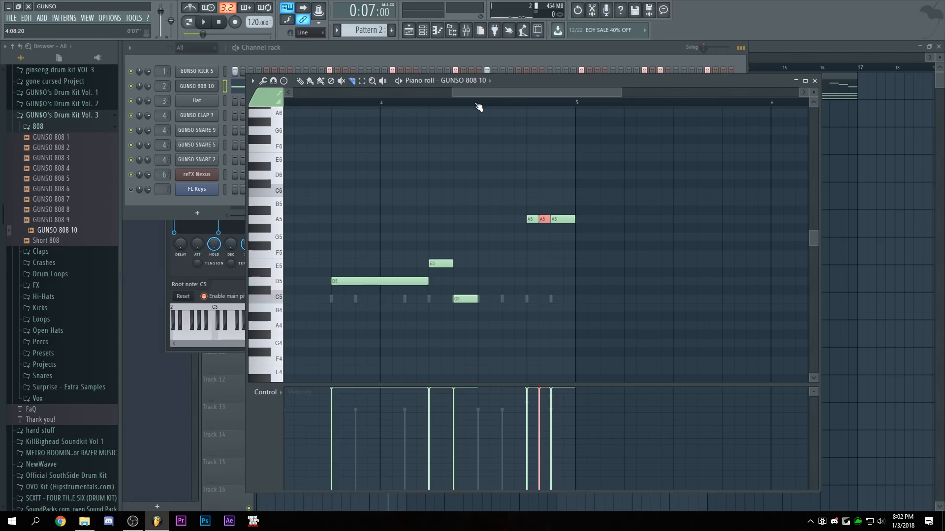
{"action": "key", "text": "F5"}
{"action": "left_click", "coordinate": [358, 71]}
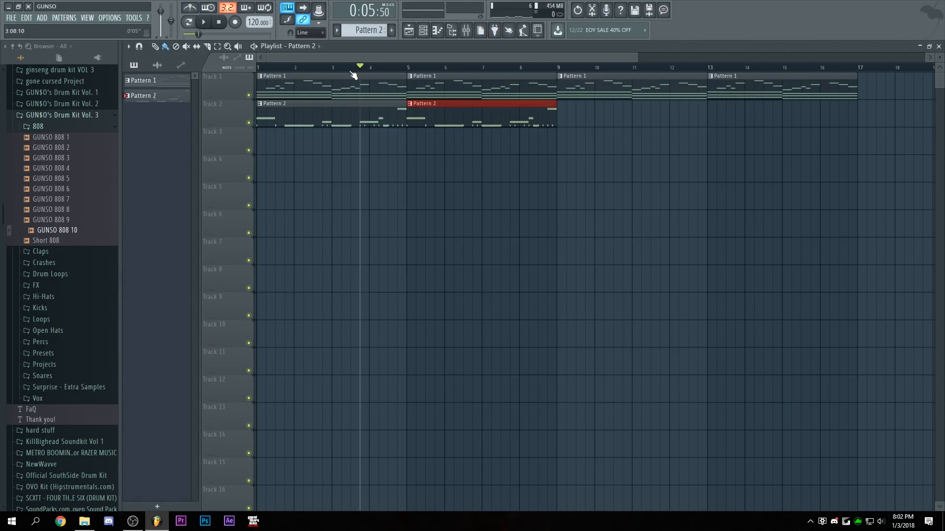
{"action": "key", "text": "space"}
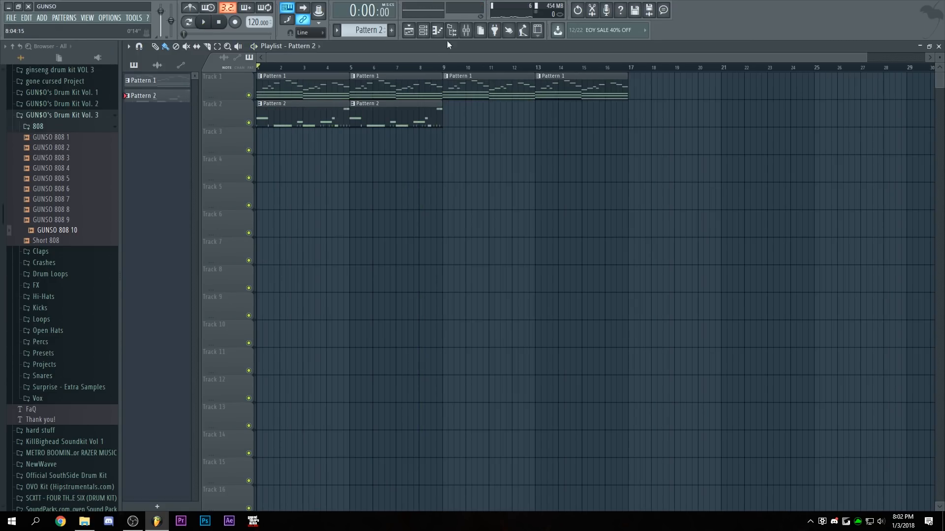
In the Insert 2 parametric EQ, boost band 4 strongly around 627 Hz and narrow it during playback.
{"action": "left_click", "coordinate": [466, 30]}
{"action": "left_click", "coordinate": [876, 265]}
{"action": "left_click_drag", "start_coordinate": [422, 251], "coordinate": [421, 255]}
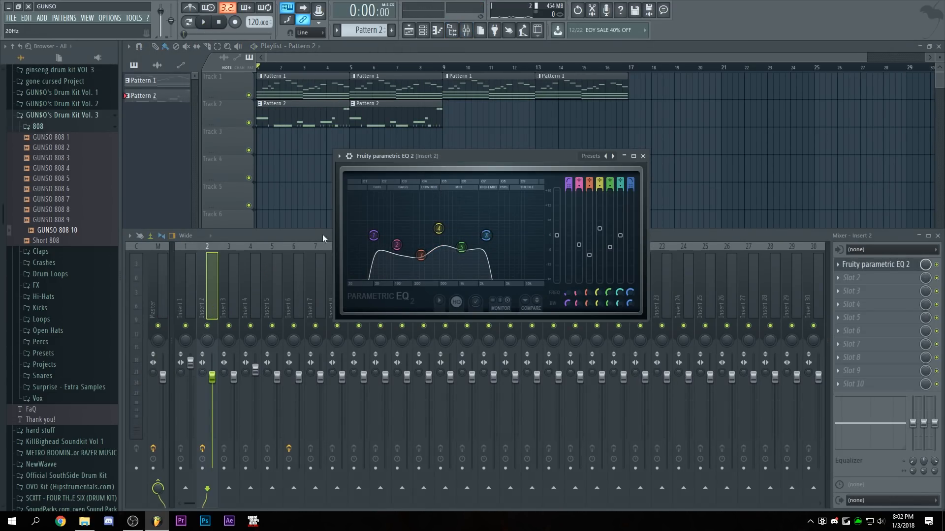
{"action": "key", "text": "space"}
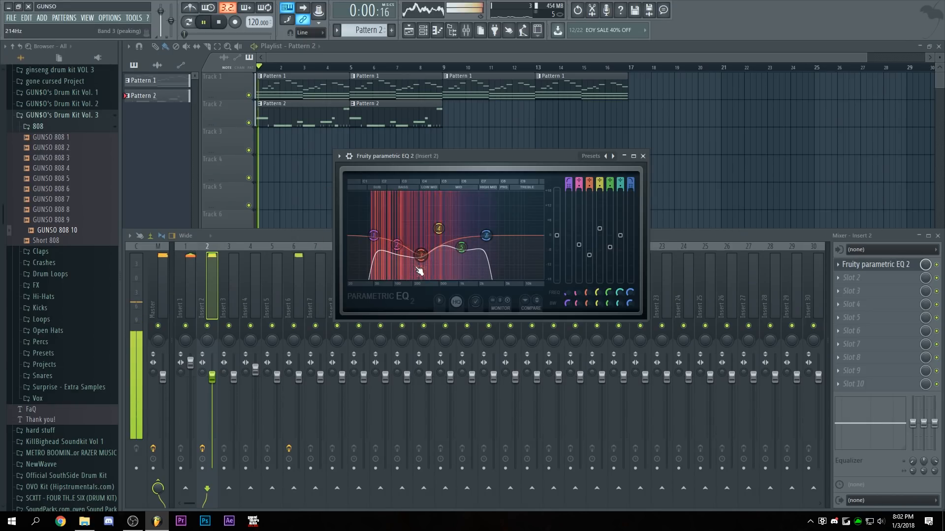
{"action": "left_click_drag", "start_coordinate": [439, 229], "coordinate": [447, 209]}
{"action": "scroll", "coordinate": [446, 220], "scroll_direction": "down", "scroll_amount": 5}
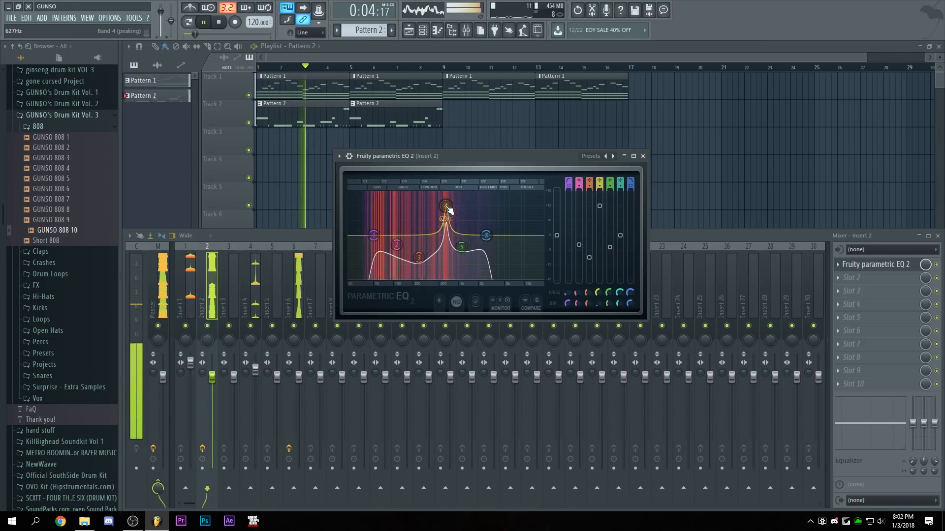
Rebalance the Insert 2 EQ with a deeper band 2 cut, a milder band 3 cut and a smaller band 4 boost.
{"action": "left_click_drag", "start_coordinate": [418, 257], "coordinate": [399, 242]}
{"action": "left_click_drag", "start_coordinate": [447, 209], "coordinate": [449, 220]}
{"action": "mouse_move", "coordinate": [410, 256]}
{"action": "left_mouse_down"}
{"action": "mouse_move", "coordinate": [413, 235]}
{"action": "mouse_move", "coordinate": [399, 252]}
{"action": "left_mouse_up"}
{"action": "left_click_drag", "start_coordinate": [413, 236], "coordinate": [448, 223]}
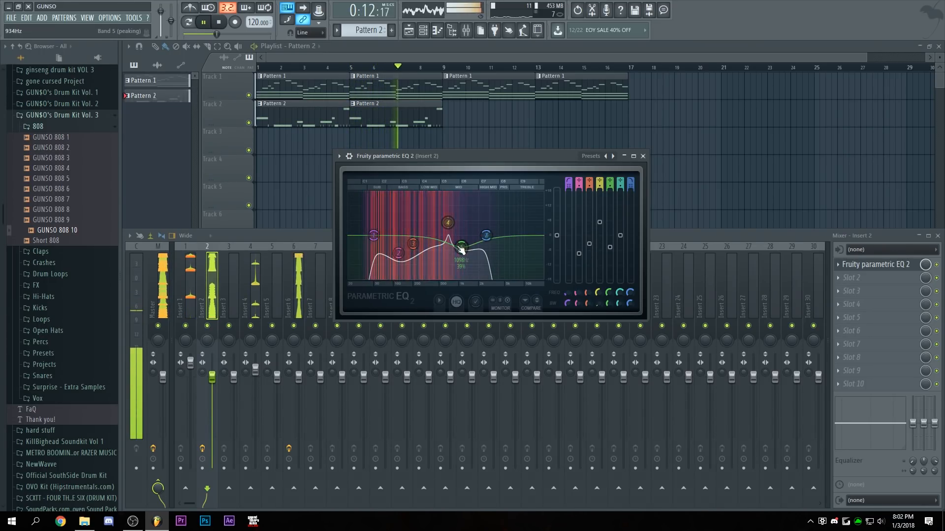
{"action": "left_click", "coordinate": [643, 156]}
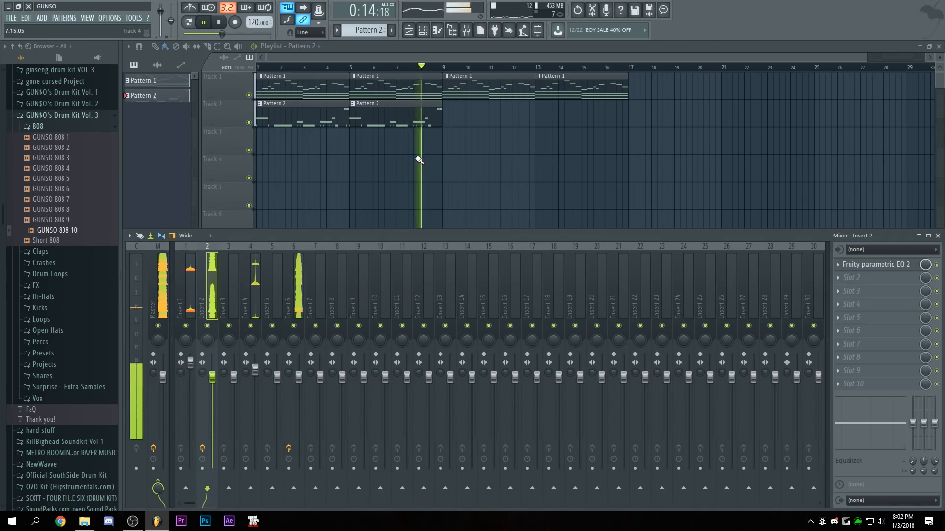
Review the Insert 6 parametric EQ against the playing beat and close it.
{"action": "scroll", "coordinate": [401, 66], "scroll_direction": "up", "scroll_amount": 3}
{"action": "key", "text": "F9"}
{"action": "key", "text": "space"}
{"action": "left_click", "coordinate": [465, 31]}
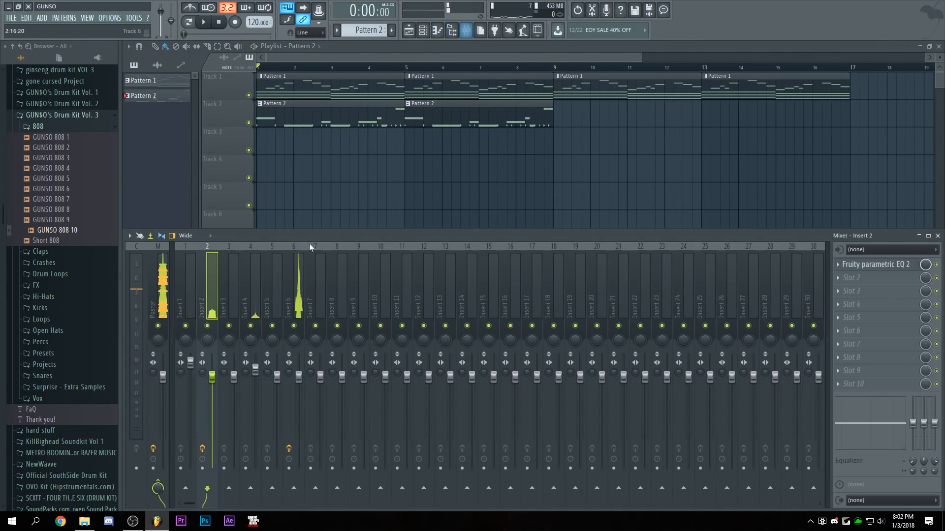
{"action": "left_click", "coordinate": [300, 297]}
{"action": "left_click", "coordinate": [872, 266]}
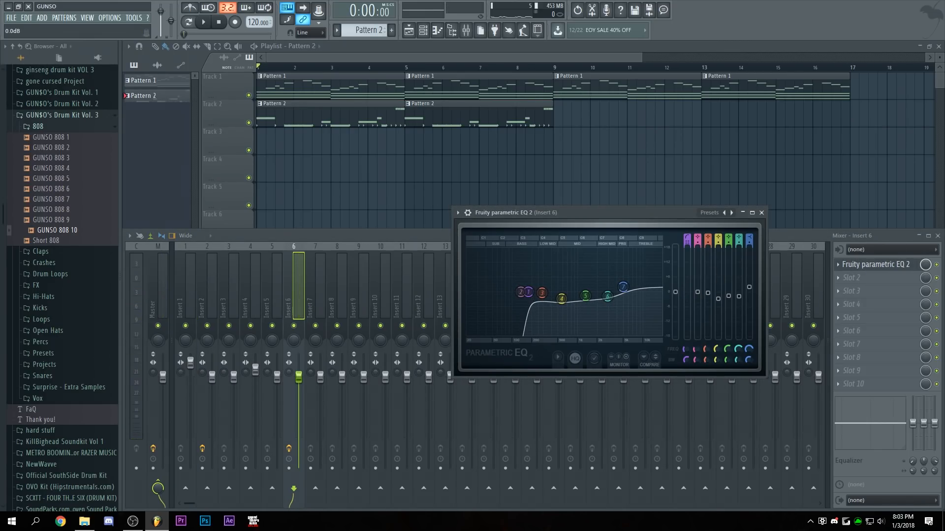
{"action": "left_click_drag", "start_coordinate": [677, 295], "coordinate": [677, 295]}
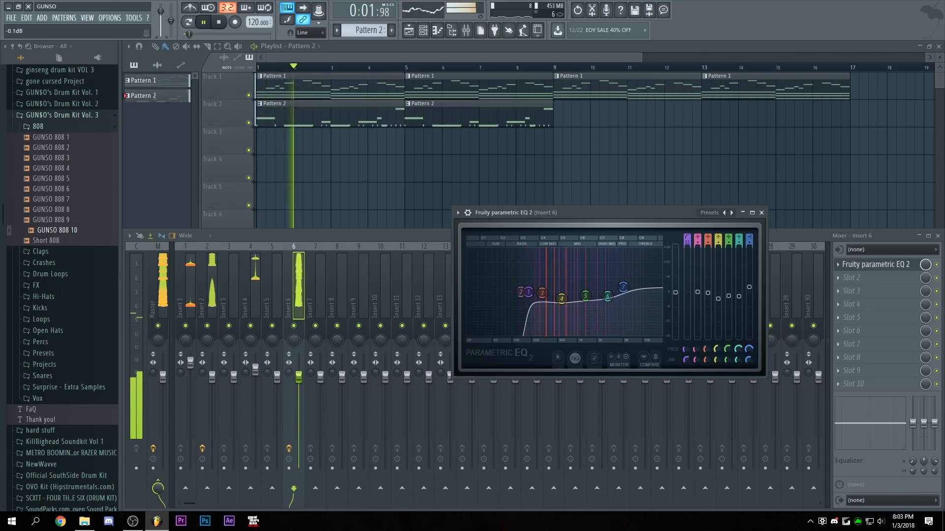
{"action": "left_click", "coordinate": [761, 213]}
Reset the Insert 4 mixer fader to its default level and stop playback.
{"action": "left_click", "coordinate": [255, 369]}
{"action": "right_click", "coordinate": [256, 368]}
{"action": "left_click", "coordinate": [265, 367]}
{"action": "left_click", "coordinate": [190, 301]}
{"action": "key", "text": "space"}
In Pattern 2, load GUNSO HI-HAT 7 from the kit's Hi-Hats folder onto the Hat channel.
{"action": "double_click", "coordinate": [323, 106]}
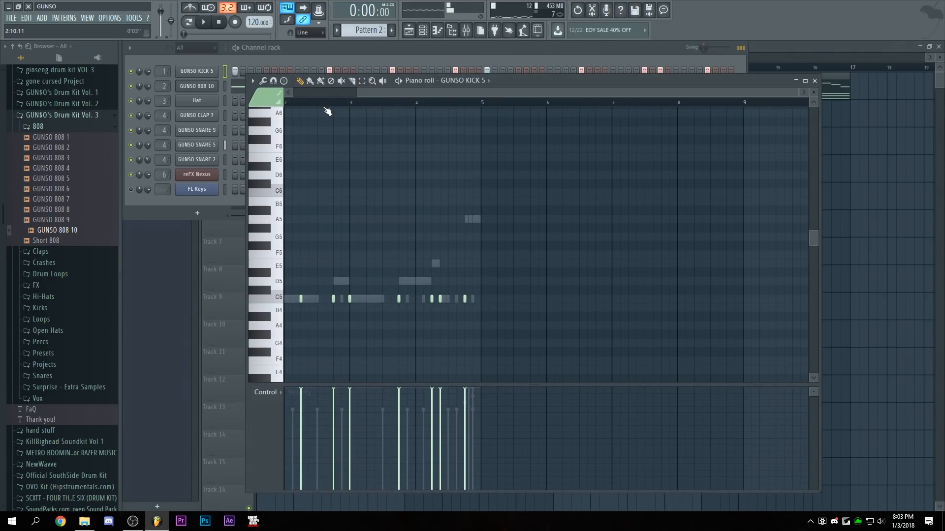
{"action": "left_click", "coordinate": [442, 50]}
{"action": "left_click", "coordinate": [55, 126]}
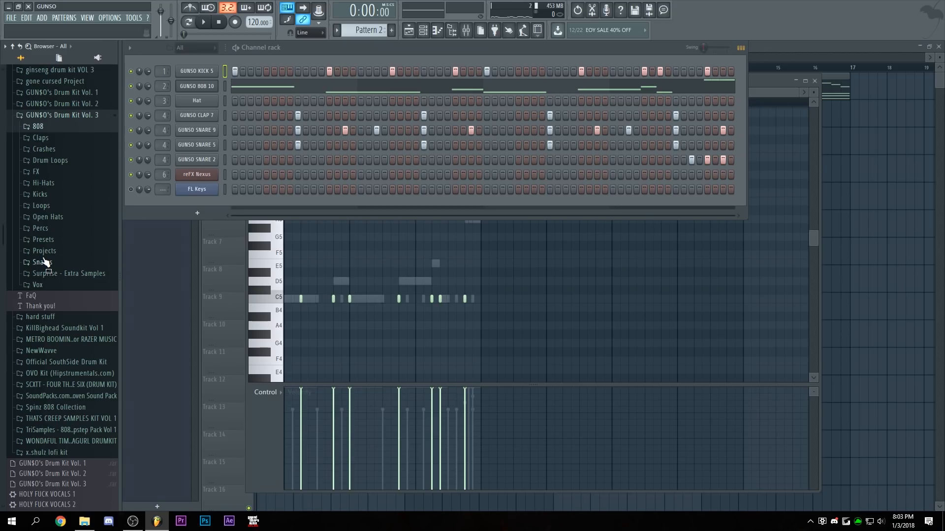
{"action": "left_click", "coordinate": [44, 183]}
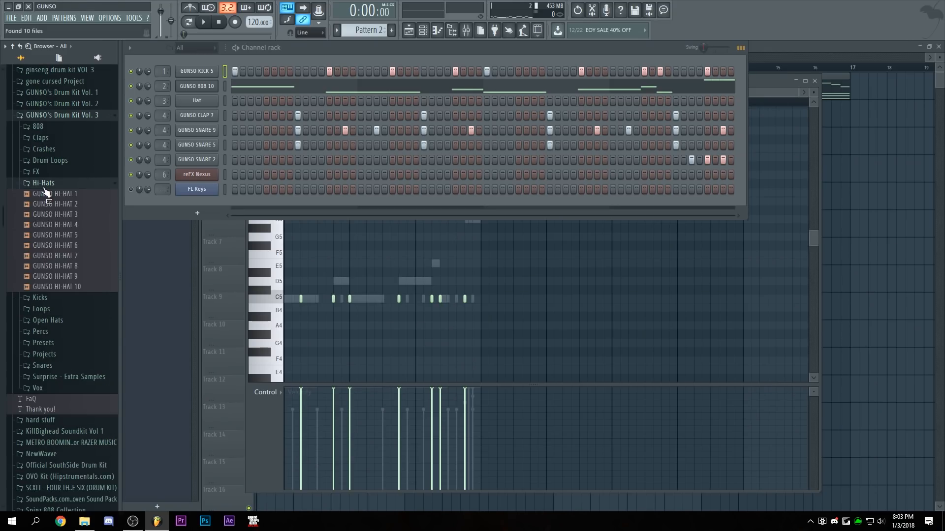
{"action": "key", "text": "space"}
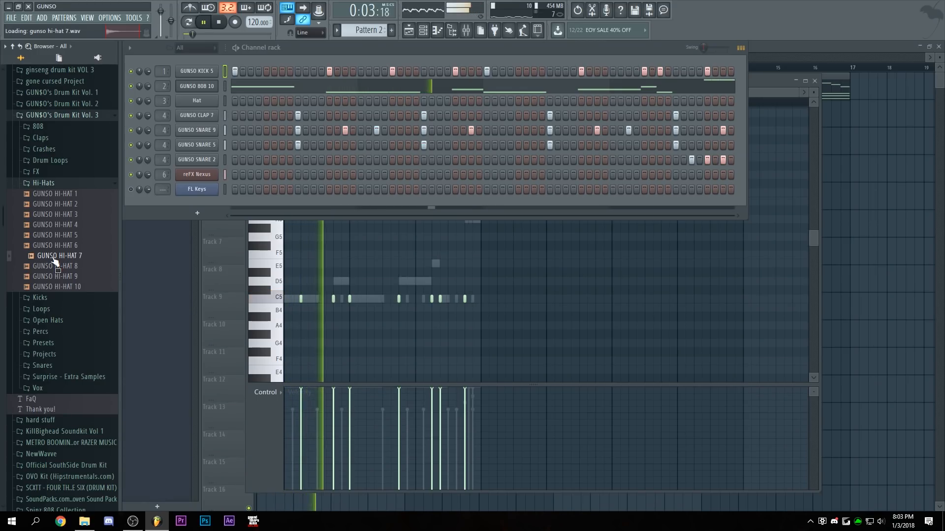
{"action": "left_click_drag", "start_coordinate": [55, 261], "coordinate": [206, 104]}
{"action": "key", "text": "space"}
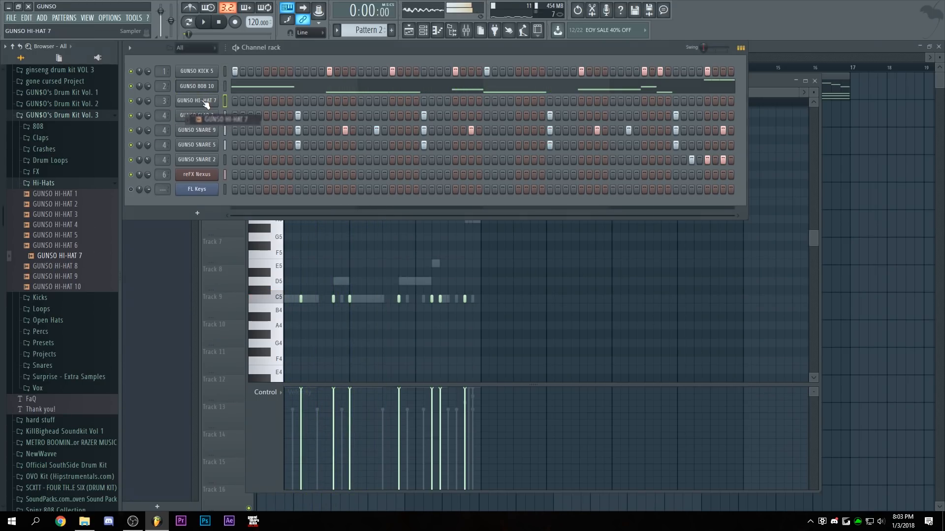
Fill the GUNSO HI-HAT 7 channel on every second step and check its sampler settings.
{"action": "right_click", "coordinate": [205, 101]}
{"action": "left_click", "coordinate": [324, 131]}
{"action": "left_click", "coordinate": [205, 101]}
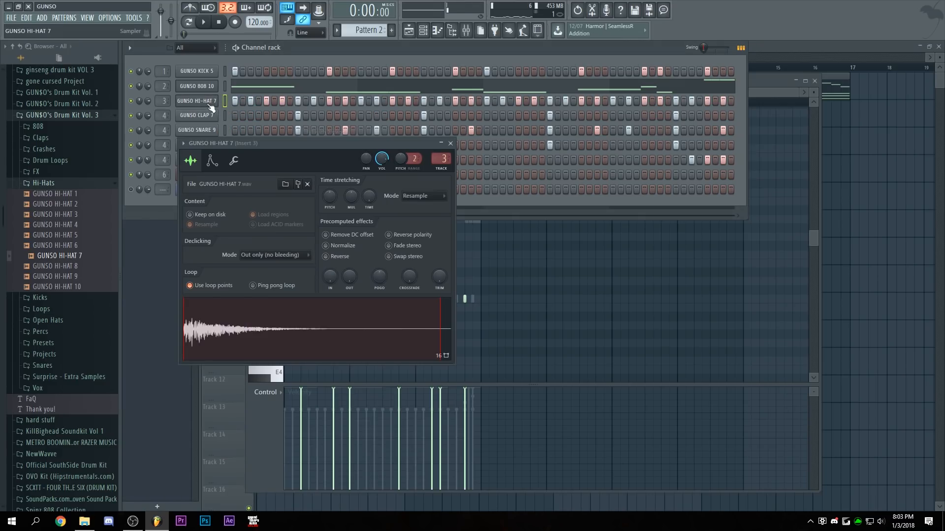
{"action": "left_click", "coordinate": [450, 144]}
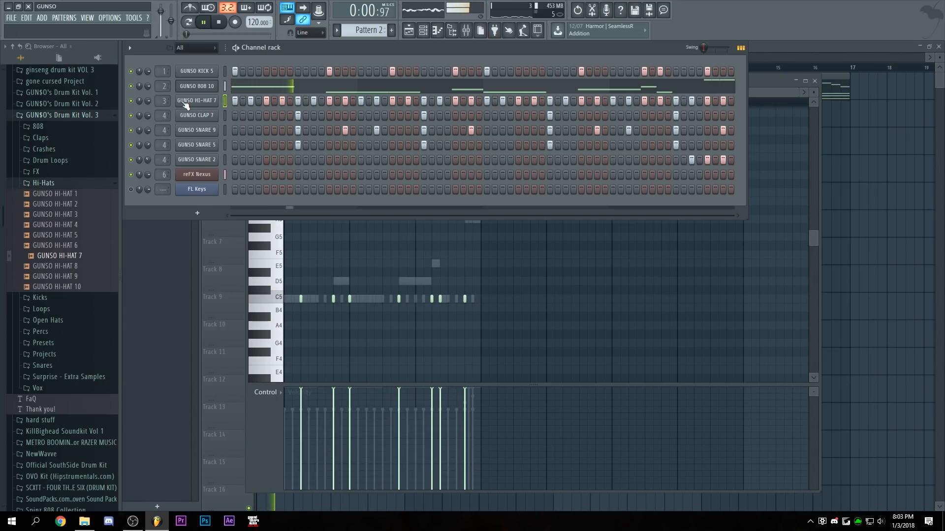
In the GUNSO HI-HAT 7 piano roll, lengthen the second note and chop it into a four-hit roll.
{"action": "right_click", "coordinate": [207, 104]}
{"action": "left_click", "coordinate": [235, 102]}
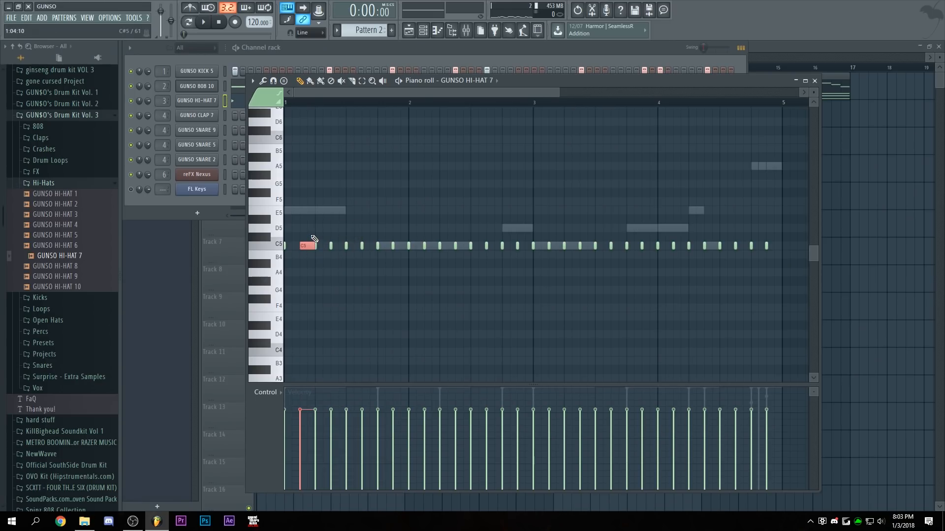
{"action": "key", "text": "alt+u"}
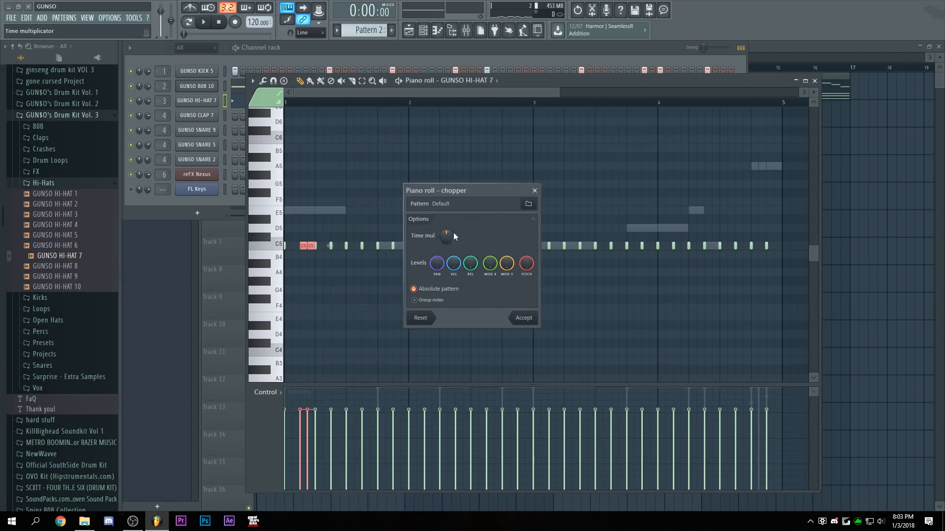
{"action": "left_click_drag", "start_coordinate": [445, 236], "coordinate": [445, 231]}
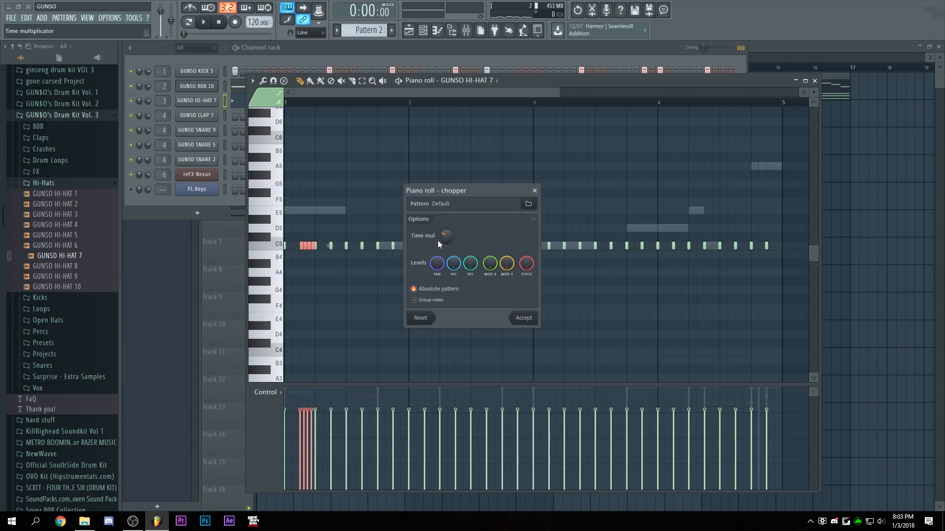
{"action": "key", "text": "space"}
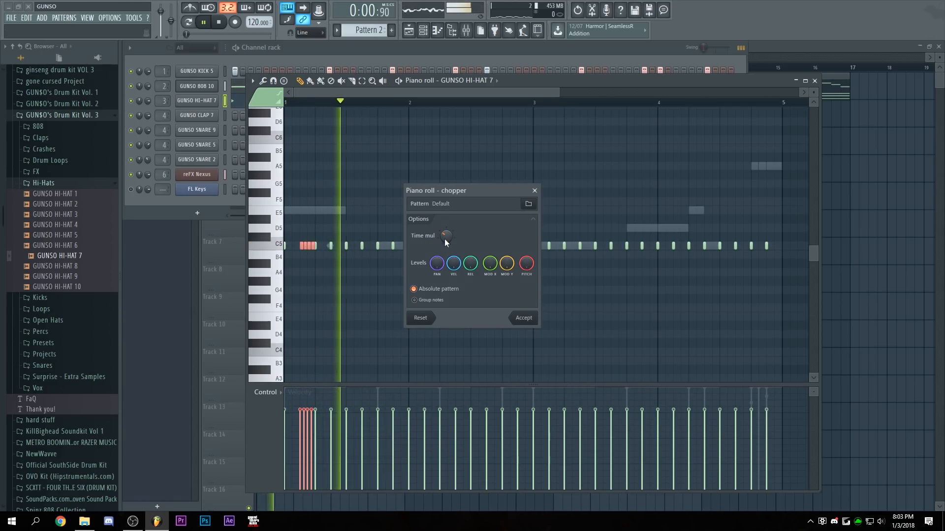
{"action": "left_click", "coordinate": [524, 318]}
{"action": "key", "text": "space"}
Add extra C5 hi-hat notes between the existing hits in bars 1 and 2, checking them with playback.
{"action": "left_click", "coordinate": [340, 248]}
{"action": "key", "text": "space"}
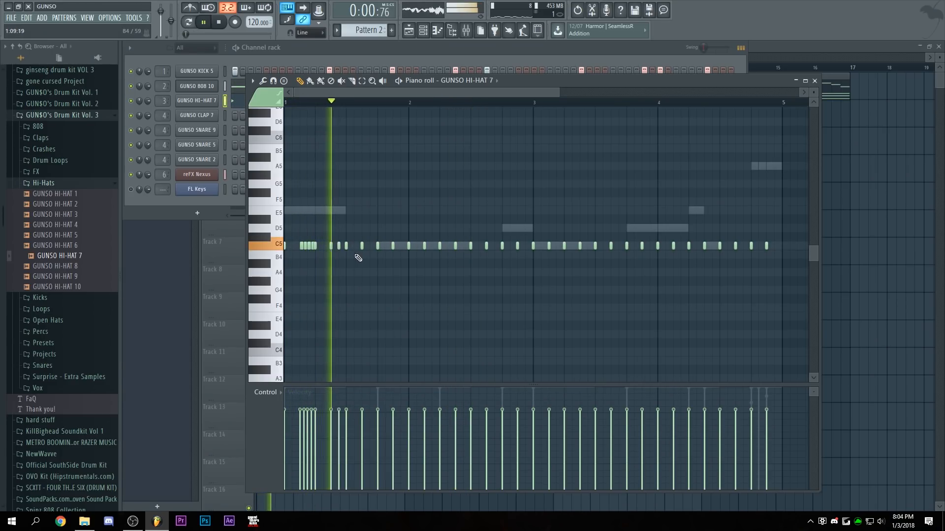
{"action": "left_click", "coordinate": [402, 248]}
{"action": "key", "text": "space"}
{"action": "key", "text": "space"}
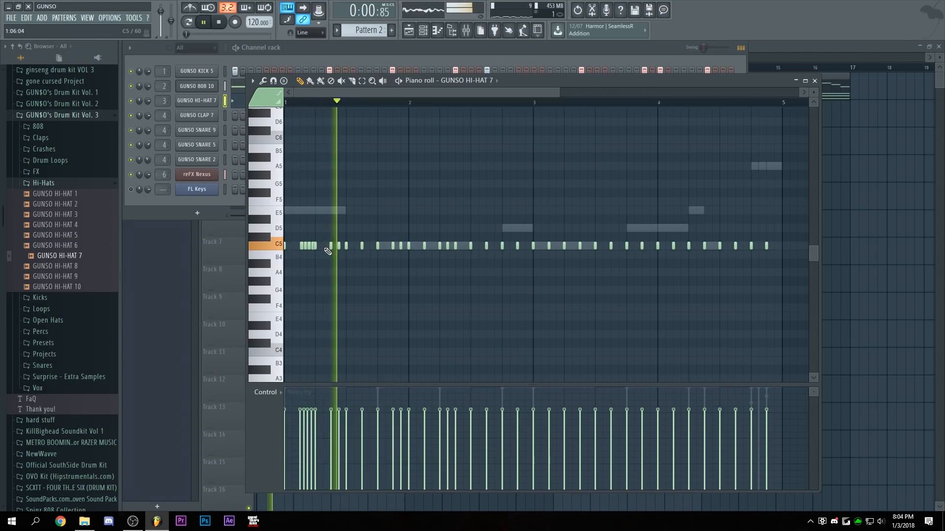
{"action": "key", "text": "space"}
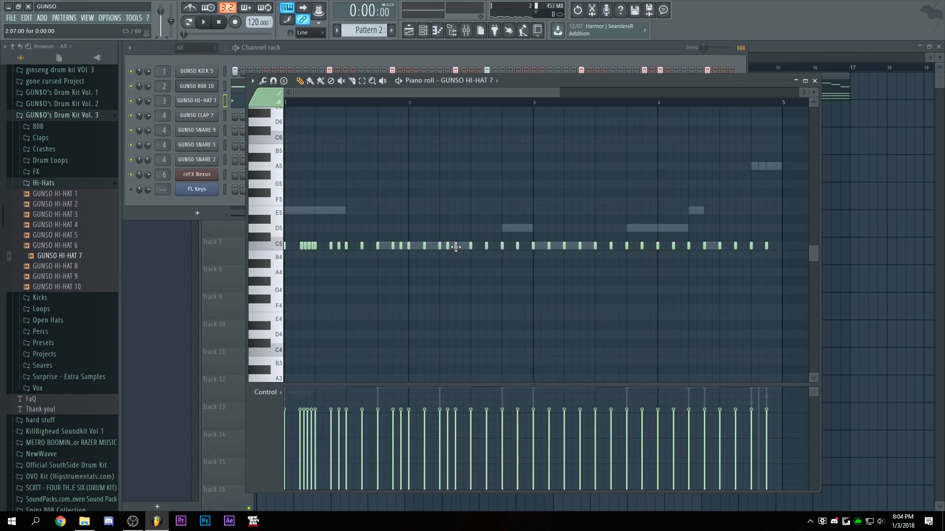
Lengthen a hi-hat note in the middle of bar 2, chop it into a very fast roll, and play it back.
{"action": "left_click_drag", "start_coordinate": [457, 248], "coordinate": [473, 247]}
{"action": "key", "text": "alt+u"}
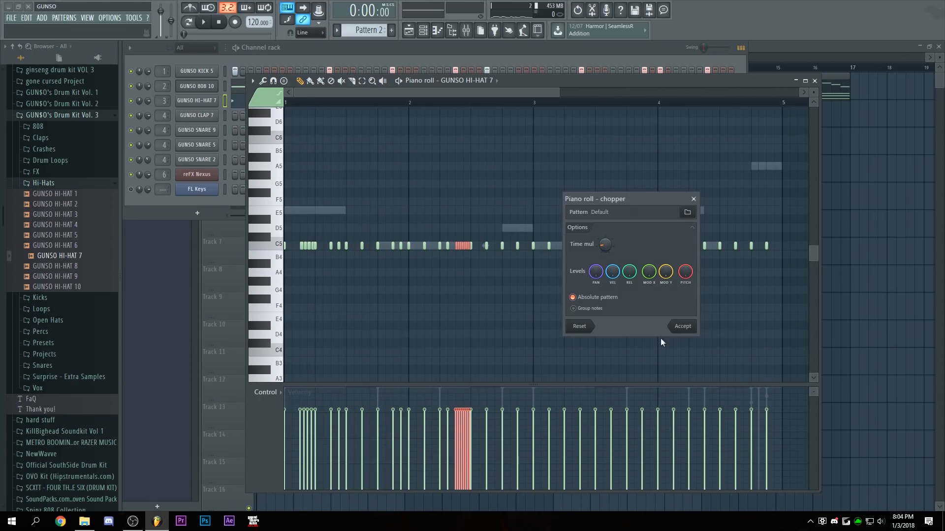
{"action": "left_click", "coordinate": [681, 333]}
{"action": "key", "text": "space"}
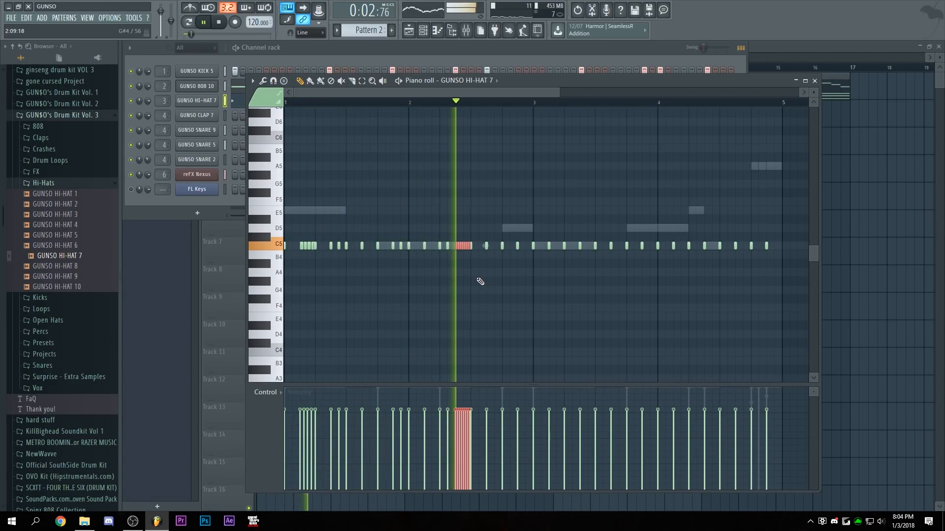
{"action": "key", "text": "space"}
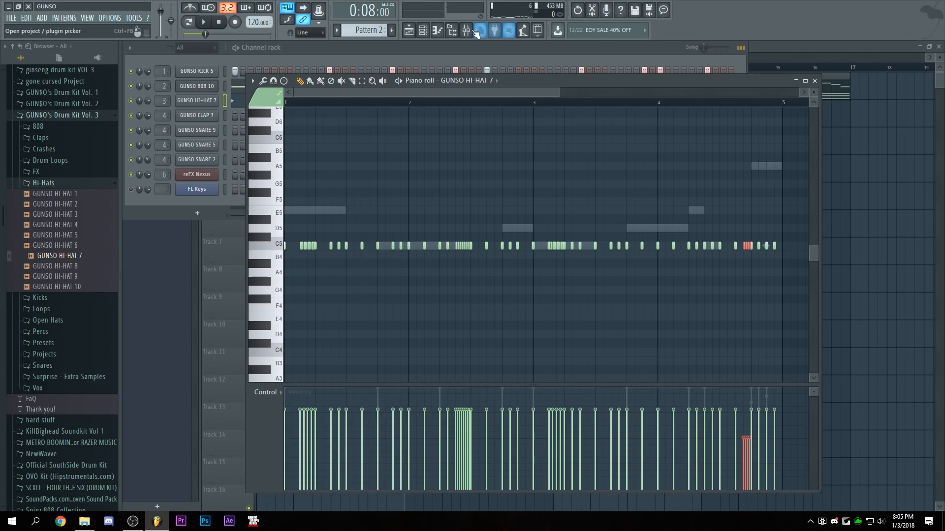
Add Fruity parametric EQ 2 to Insert 3, change band 1's filter type and move that band up to the higher frequencies.
{"action": "left_click", "coordinate": [466, 31]}
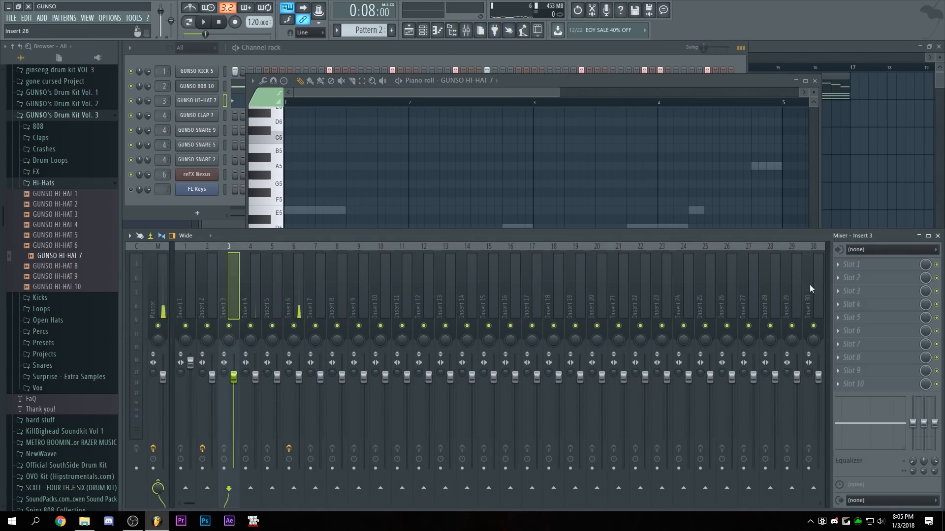
{"action": "left_click", "coordinate": [841, 264]}
{"action": "left_click", "coordinate": [699, 317]}
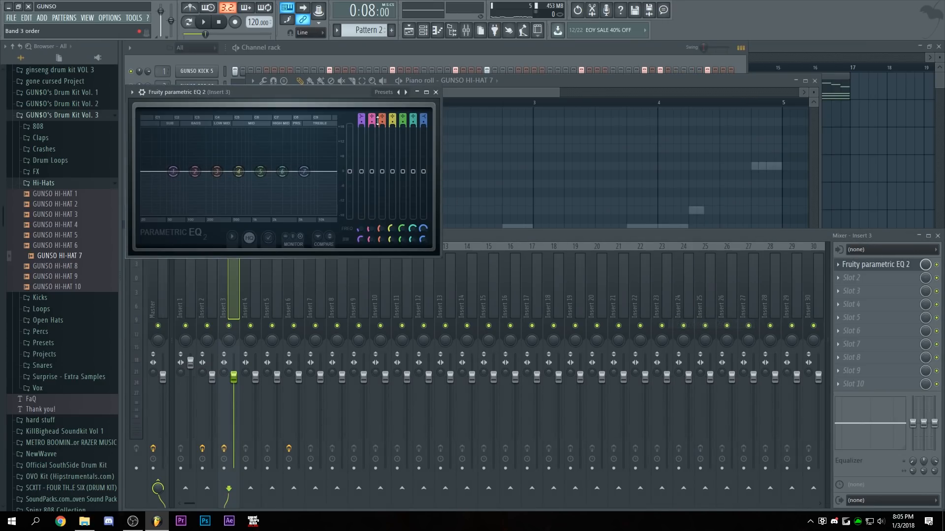
{"action": "left_click_drag", "start_coordinate": [358, 114], "coordinate": [362, 118]}
{"action": "left_click_drag", "start_coordinate": [173, 171], "coordinate": [272, 171]}
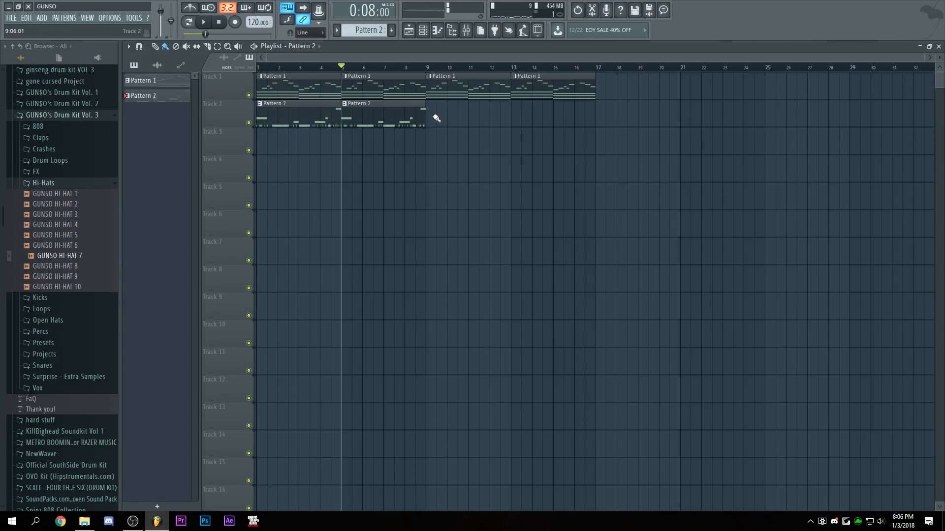
Open Pattern 1 and clone the reFX Nexus channel, moving the clone's plugin window clear of the channel rack.
{"action": "left_click_drag", "start_coordinate": [436, 132], "coordinate": [302, 151]}
{"action": "double_click", "coordinate": [289, 89]}
{"action": "left_click", "coordinate": [389, 60]}
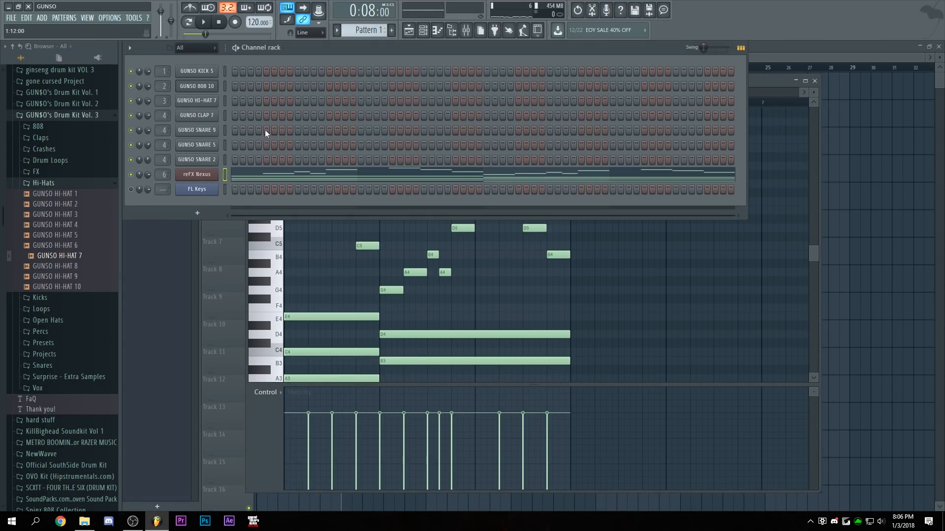
{"action": "right_click", "coordinate": [204, 176]}
{"action": "left_click", "coordinate": [250, 255]}
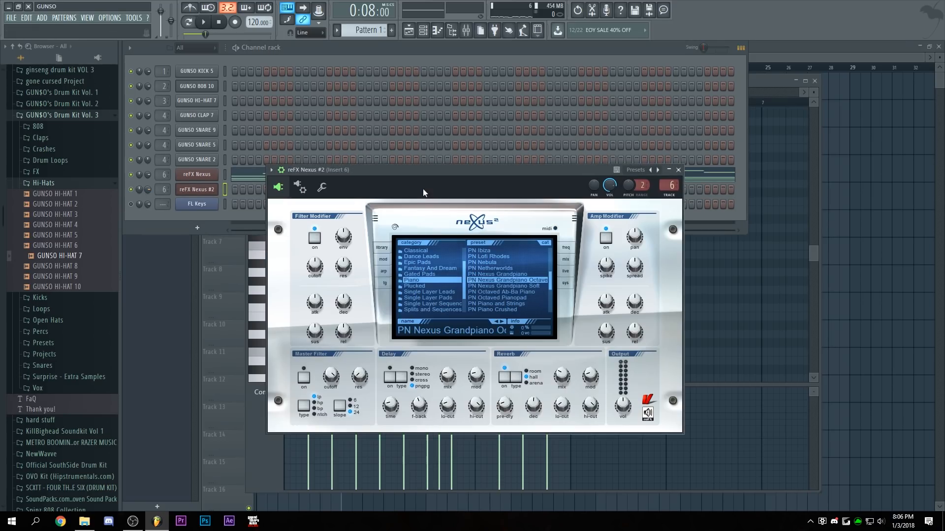
{"action": "left_click_drag", "start_coordinate": [412, 171], "coordinate": [572, 177]}
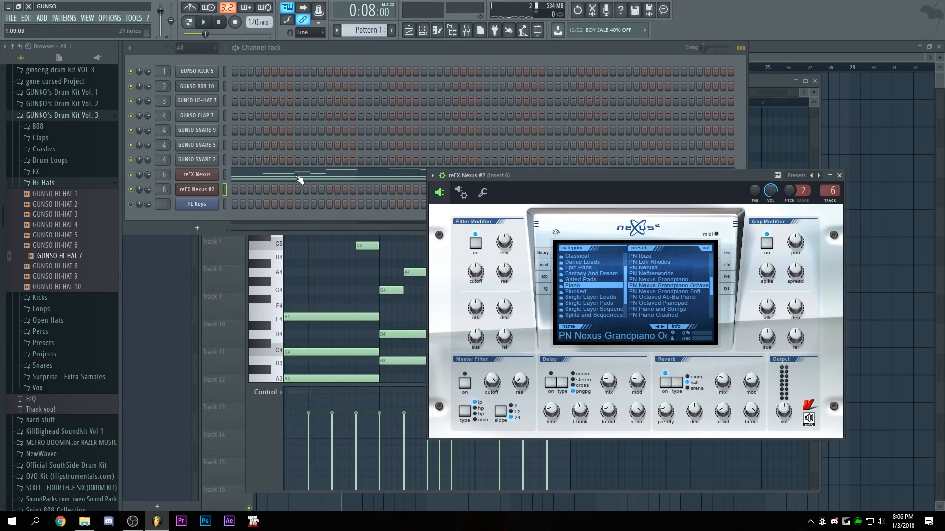
Copy the upper melody notes from the reFX Nexus piano roll into reFX Nexus #2's piano roll and play the result.
{"action": "left_click", "coordinate": [299, 177]}
{"action": "left_click_drag", "start_coordinate": [290, 140], "coordinate": [671, 295]}
{"action": "right_click", "coordinate": [217, 190]}
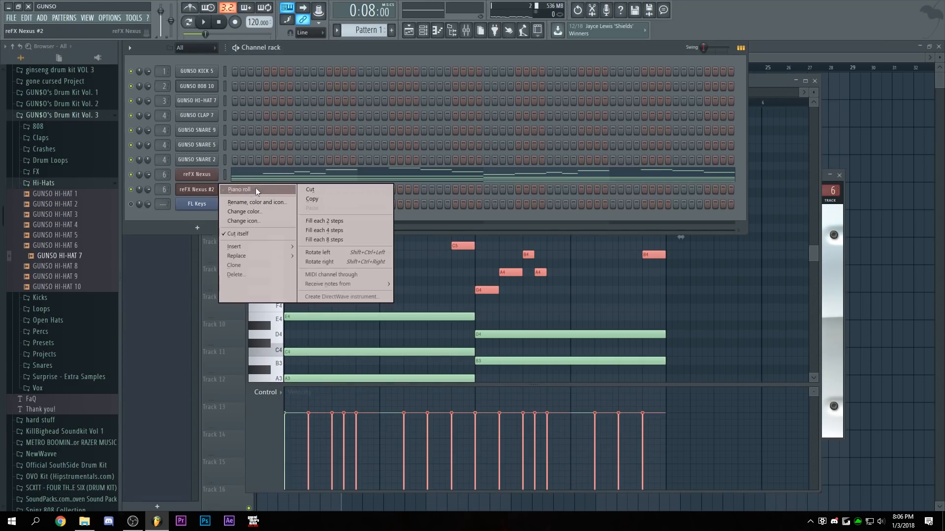
{"action": "left_click", "coordinate": [251, 189]}
{"action": "key", "text": "ctrl+v"}
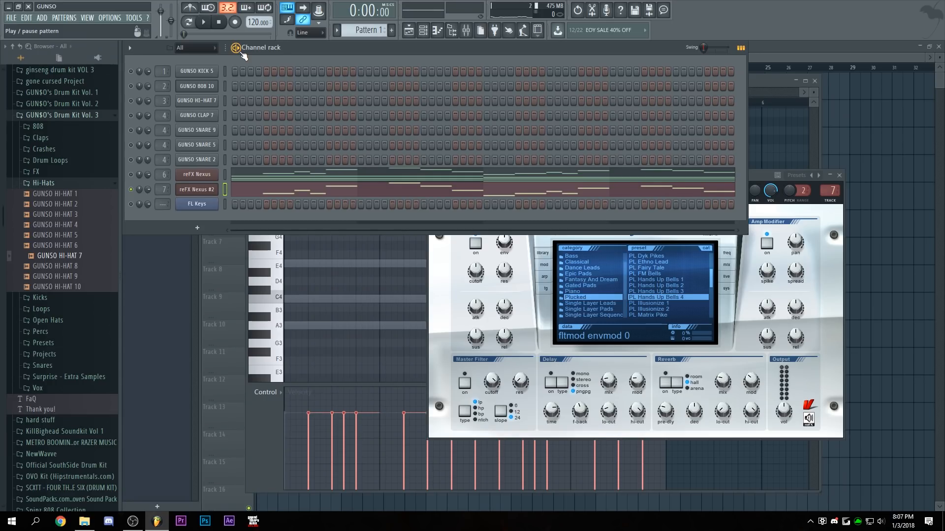
{"action": "left_click", "coordinate": [240, 51]}
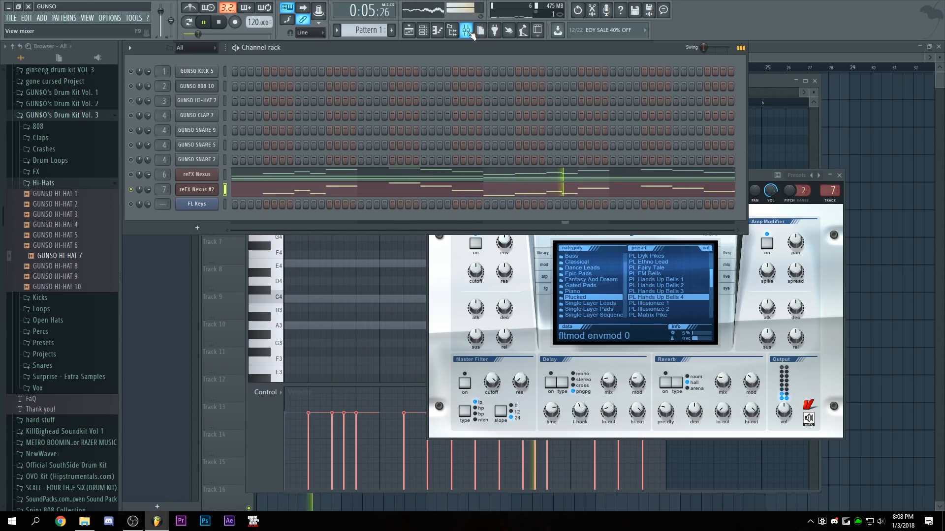
Stop playback, load Fruity Delay 2 in the first effect slot of Insert 7 and move its window towards the middle of the channel rack.
{"action": "key", "text": "F9"}
{"action": "key", "text": "space"}
{"action": "left_click", "coordinate": [851, 264]}
{"action": "left_click", "coordinate": [708, 115]}
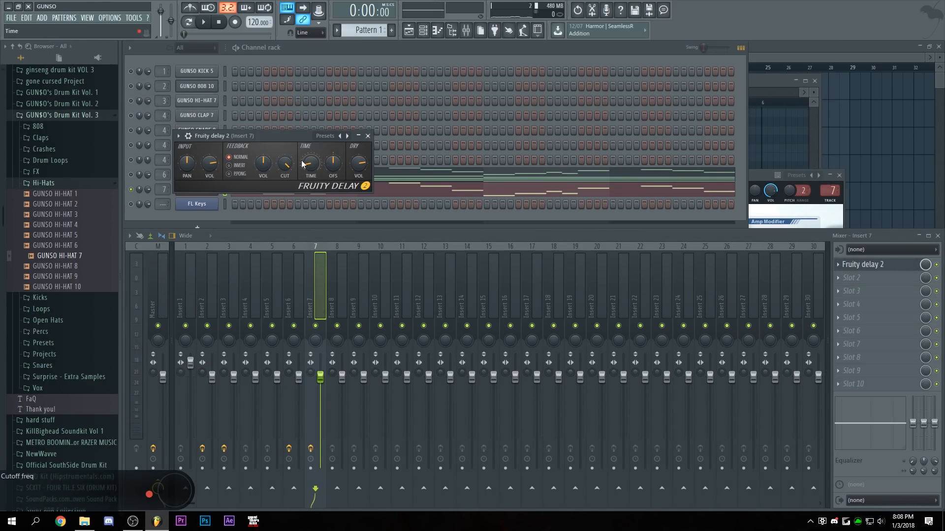
{"action": "left_click_drag", "start_coordinate": [300, 166], "coordinate": [506, 179]}
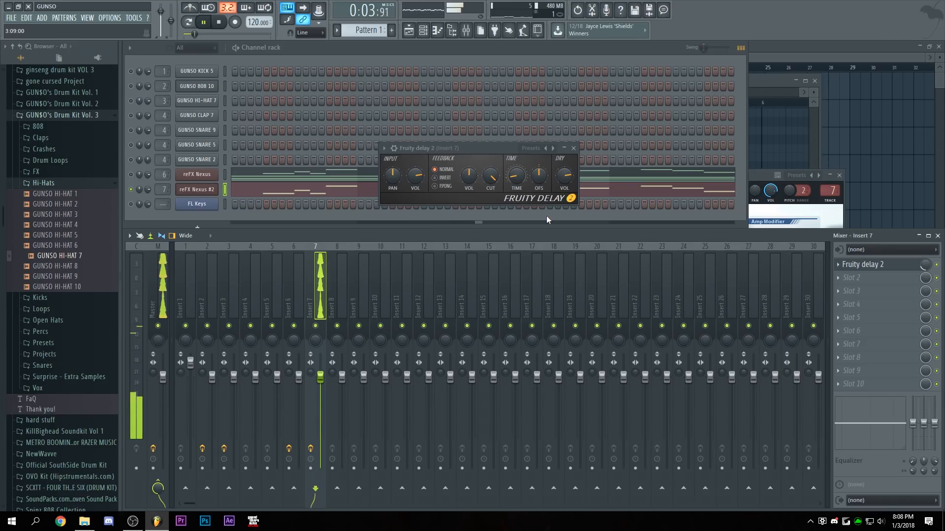
Add Fruity Reeverb 2 with a larger room size to slot 2 of Insert 7, and load Fruity Parametric EQ 2 in slot 1.
{"action": "left_click", "coordinate": [837, 277]}
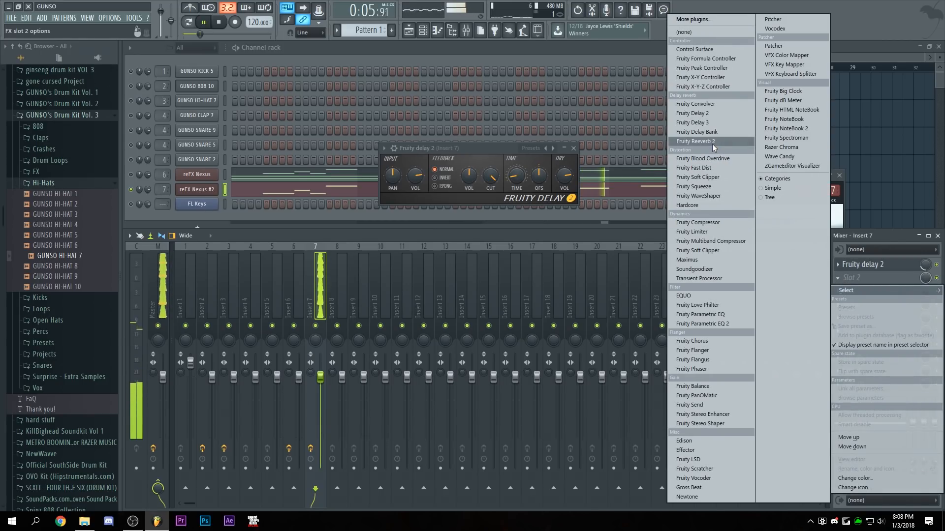
{"action": "left_click", "coordinate": [694, 141]}
{"action": "key", "text": "space"}
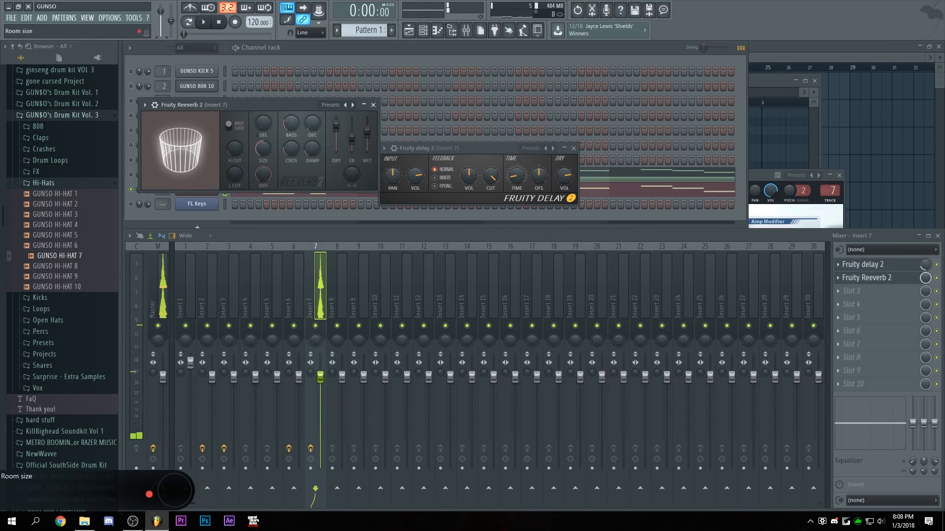
{"action": "left_click_drag", "start_coordinate": [268, 145], "coordinate": [267, 114]}
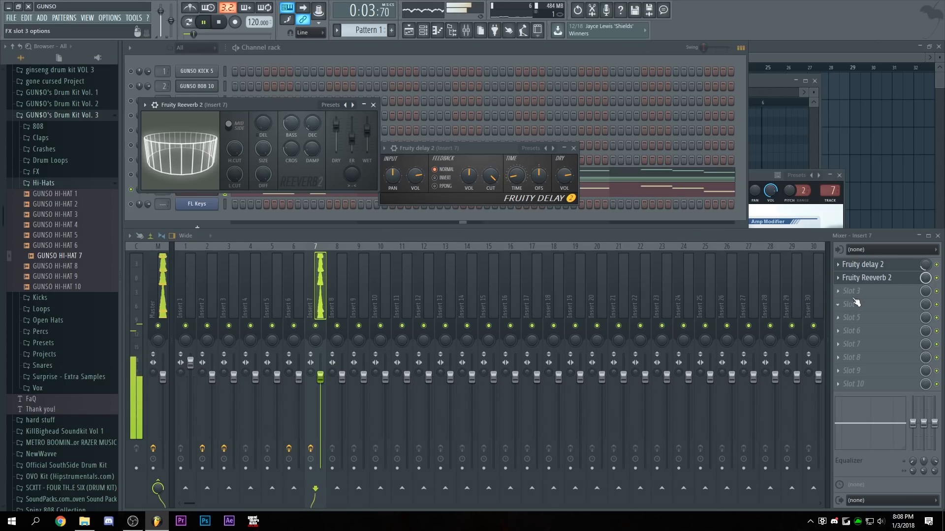
{"action": "left_click", "coordinate": [839, 265]}
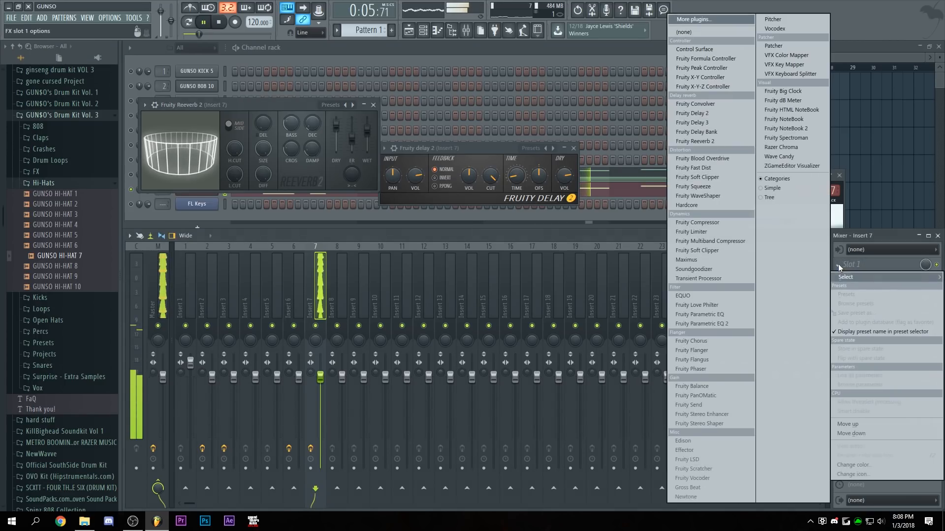
{"action": "left_click", "coordinate": [696, 324]}
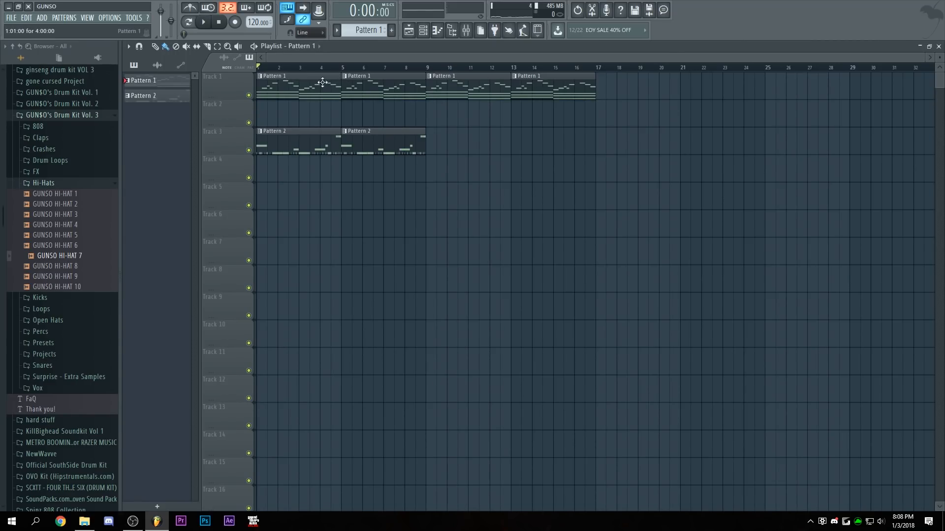
Open Pattern 1's notes, unsolo reFX Nexus #2 so all channels are active, and return to the playlist.
{"action": "double_click", "coordinate": [323, 82]}
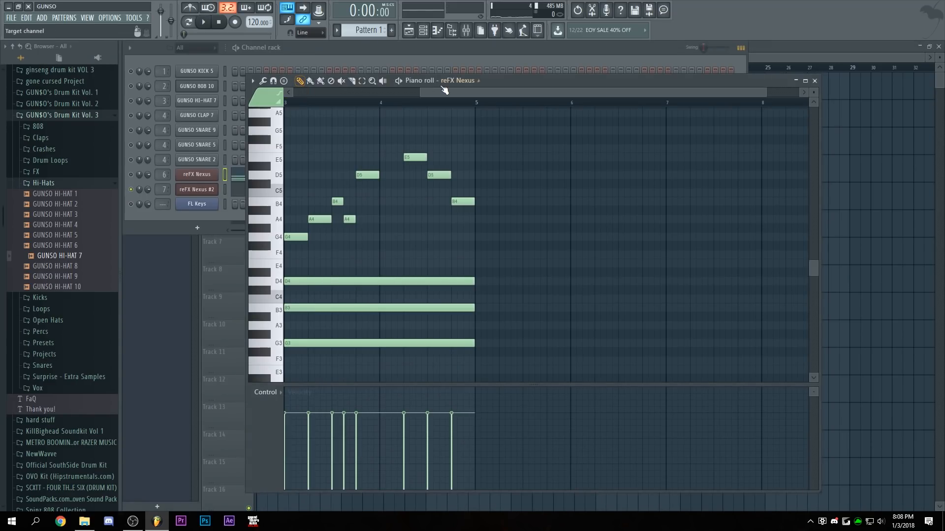
{"action": "left_click", "coordinate": [135, 192]}
{"action": "left_click", "coordinate": [766, 58]}
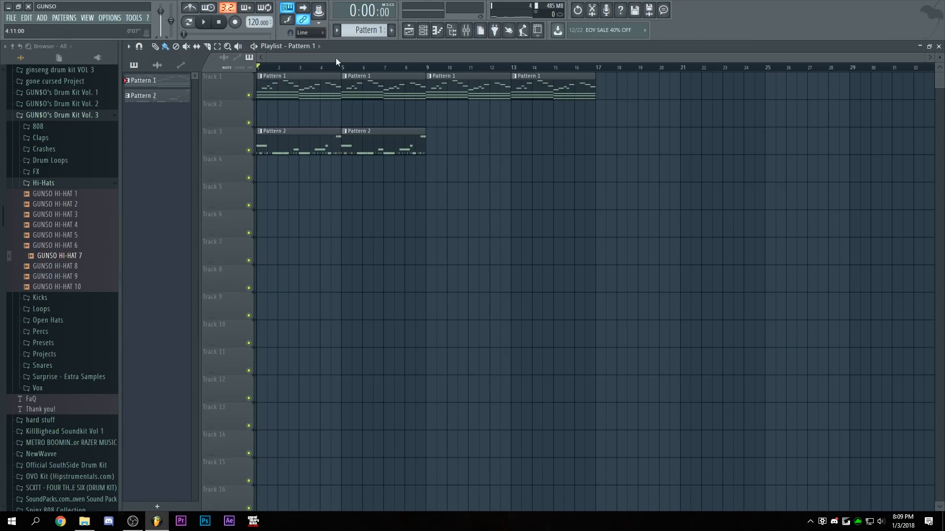
Split Pattern 1 by channel and keep only the reFX Nexus clips in bars 1 to 8, moved up to Track 1.
{"action": "left_click", "coordinate": [337, 31]}
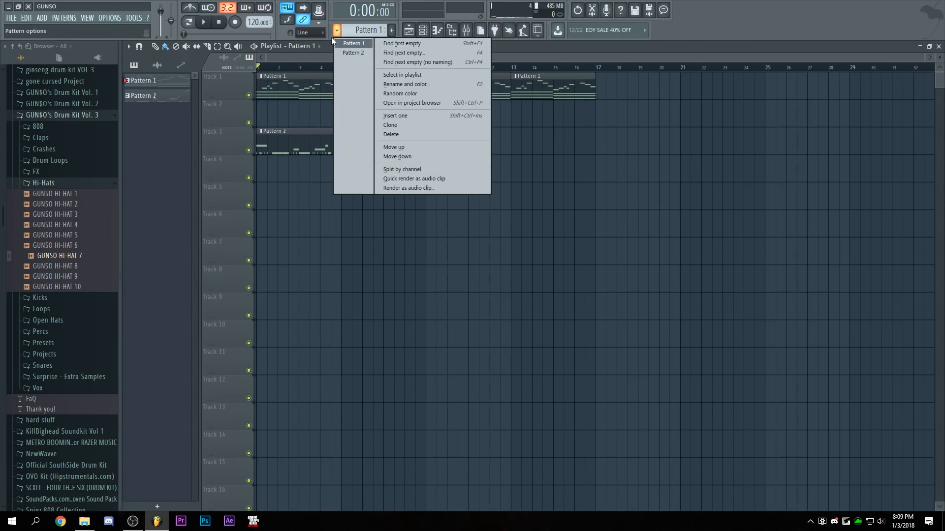
{"action": "left_click", "coordinate": [402, 168]}
{"action": "right_click", "coordinate": [312, 89]}
{"action": "right_click", "coordinate": [350, 91]}
{"action": "left_click_drag", "start_coordinate": [323, 104], "coordinate": [324, 78]}
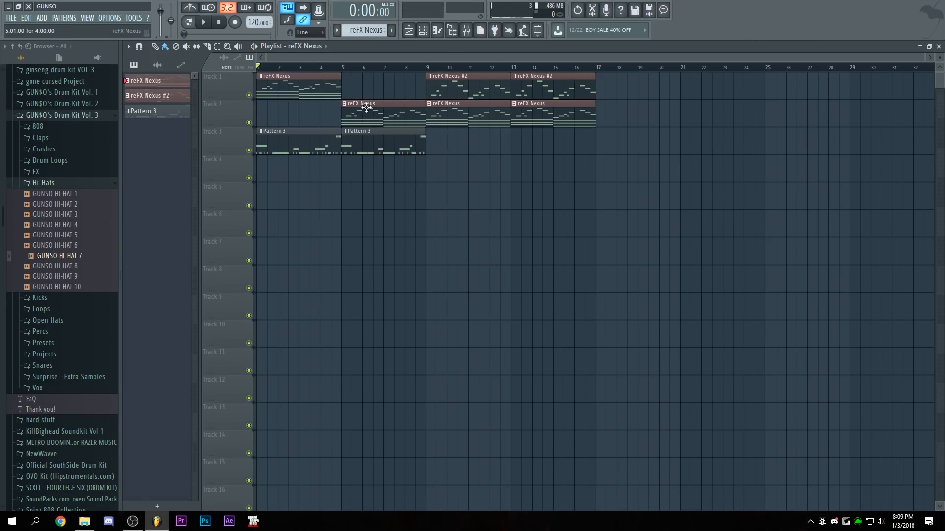
{"action": "left_click_drag", "start_coordinate": [363, 104], "coordinate": [362, 77]}
In bars 9 to 16, put the reFX Nexus clips on Track 1 and reFX Nexus #2 on Track 2, and shift both Pattern 3 clips there.
{"action": "left_click_drag", "start_coordinate": [464, 96], "coordinate": [464, 151]}
{"action": "left_click_drag", "start_coordinate": [464, 115], "coordinate": [464, 87]}
{"action": "mouse_move", "coordinate": [536, 91]}
{"action": "left_mouse_down"}
{"action": "mouse_move", "coordinate": [547, 146]}
{"action": "mouse_move", "coordinate": [534, 94]}
{"action": "left_mouse_up"}
{"action": "left_click_drag", "start_coordinate": [545, 140], "coordinate": [534, 113]}
{"action": "left_click_drag", "start_coordinate": [483, 132], "coordinate": [483, 104]}
{"action": "left_click_drag", "start_coordinate": [384, 143], "coordinate": [554, 143]}
{"action": "left_click_drag", "start_coordinate": [300, 143], "coordinate": [468, 142]}
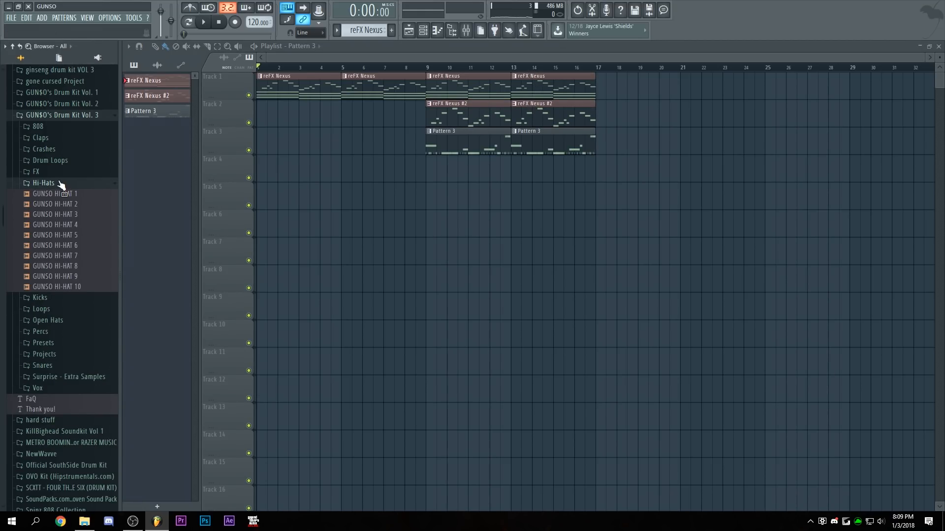
Place GUNSO CRASH 4 from the kit's Crashes on Track 4 at bar 9 and play the song from just before it.
{"action": "left_click", "coordinate": [61, 184]}
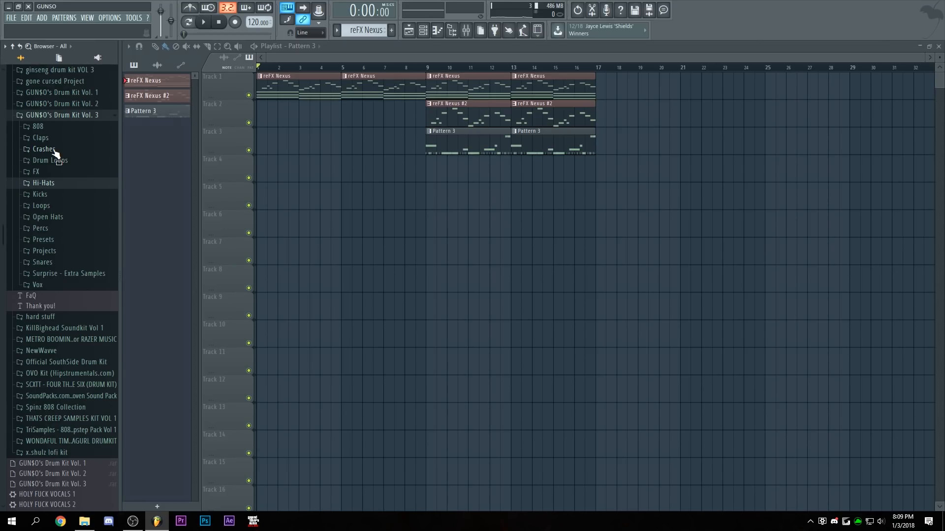
{"action": "left_click", "coordinate": [55, 149]}
{"action": "left_click_drag", "start_coordinate": [57, 190], "coordinate": [435, 170]}
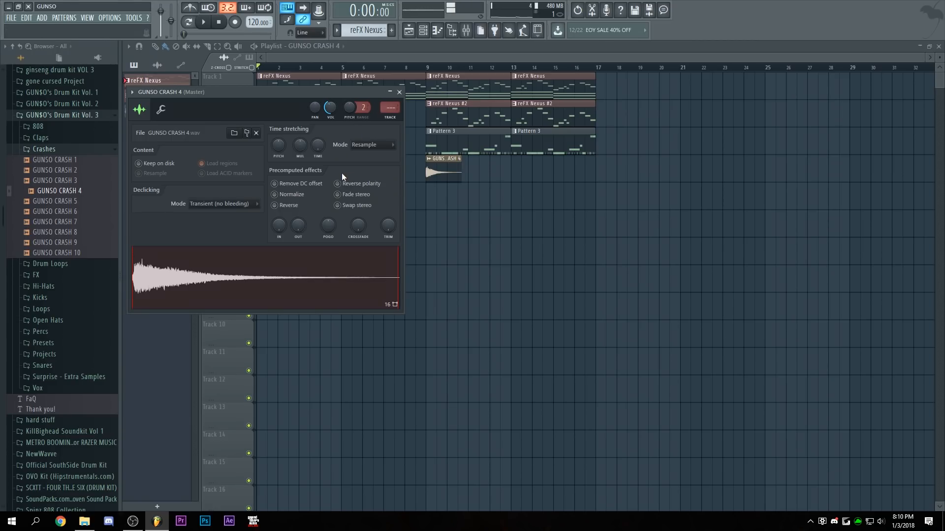
{"action": "left_click", "coordinate": [416, 67]}
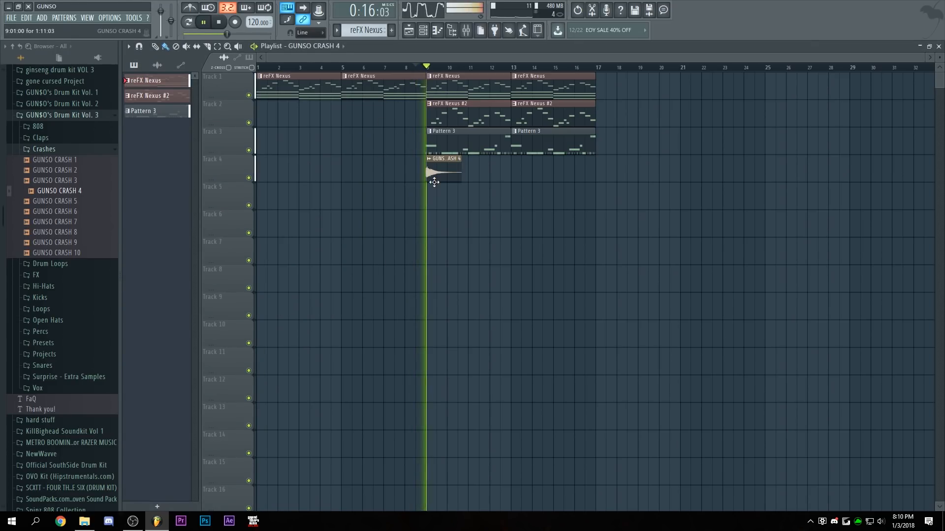
{"action": "left_click", "coordinate": [399, 92]}
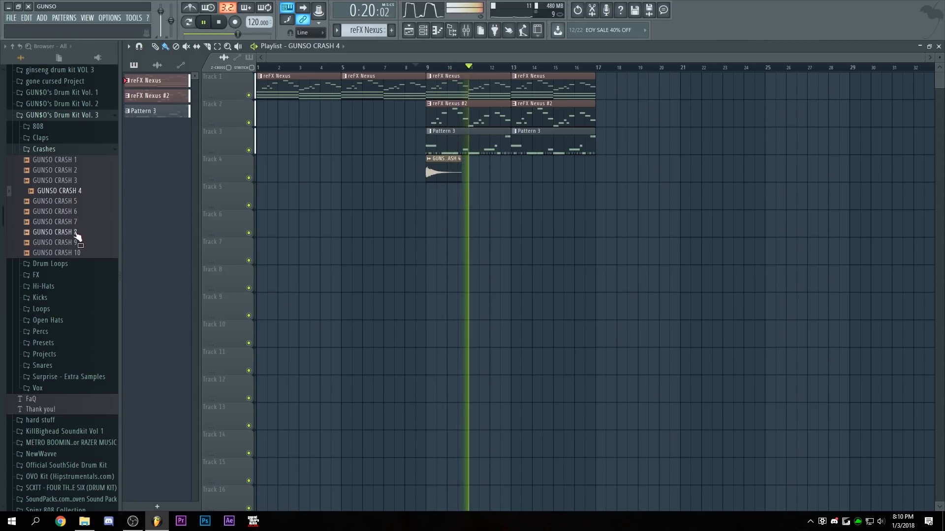
{"action": "key", "text": "space"}
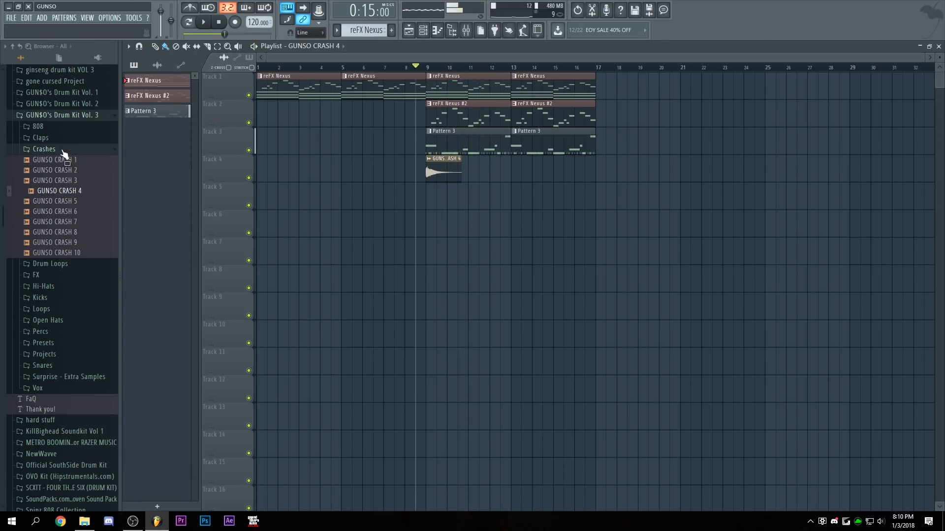
Audition the samples in the kit's Percs folder against the playback of Pattern 3.
{"action": "left_click", "coordinate": [62, 150]}
{"action": "left_click", "coordinate": [40, 229]}
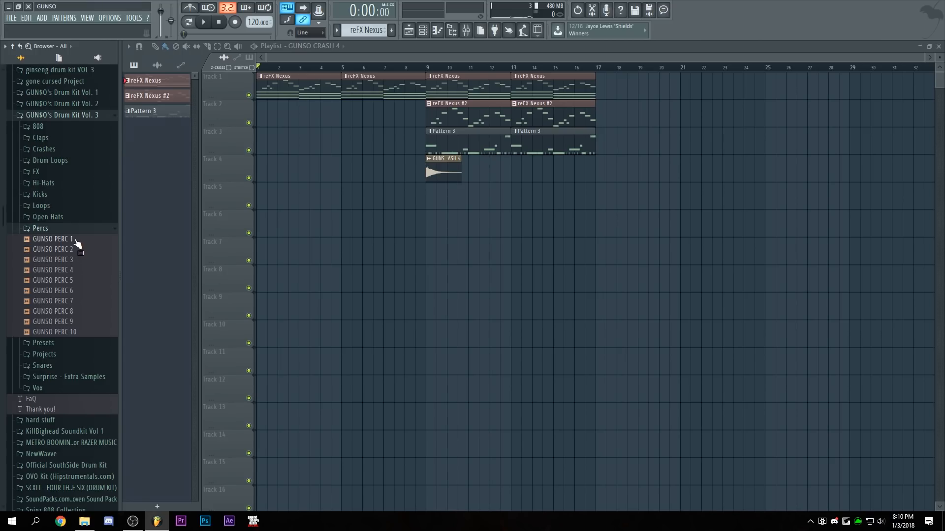
{"action": "key", "text": "space"}
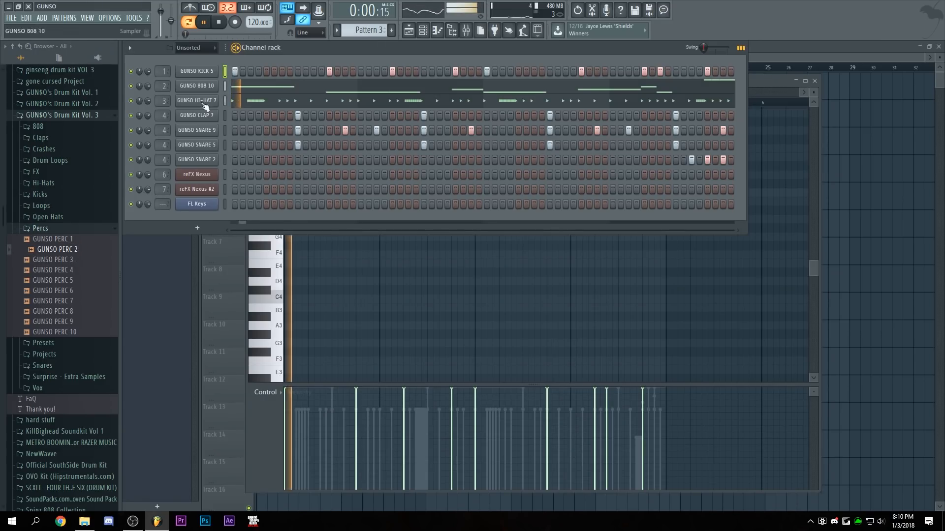
{"action": "left_click", "coordinate": [76, 281]}
{"action": "left_click", "coordinate": [66, 291]}
{"action": "left_click", "coordinate": [66, 301]}
{"action": "left_click", "coordinate": [66, 311]}
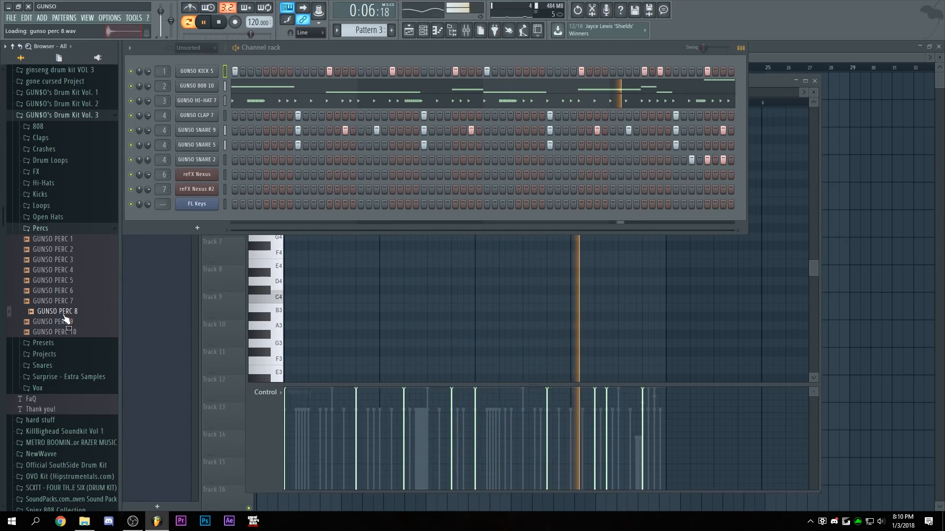
{"action": "key", "text": "space"}
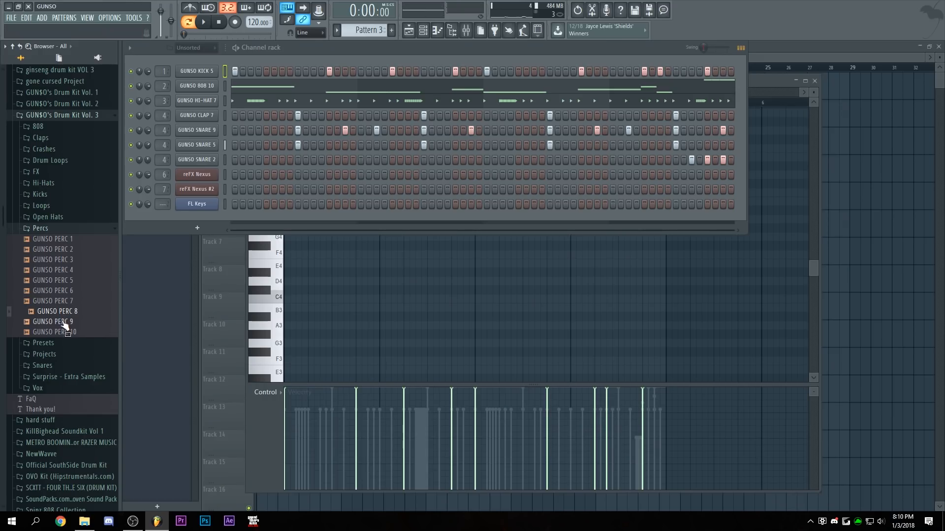
{"action": "key", "text": "space"}
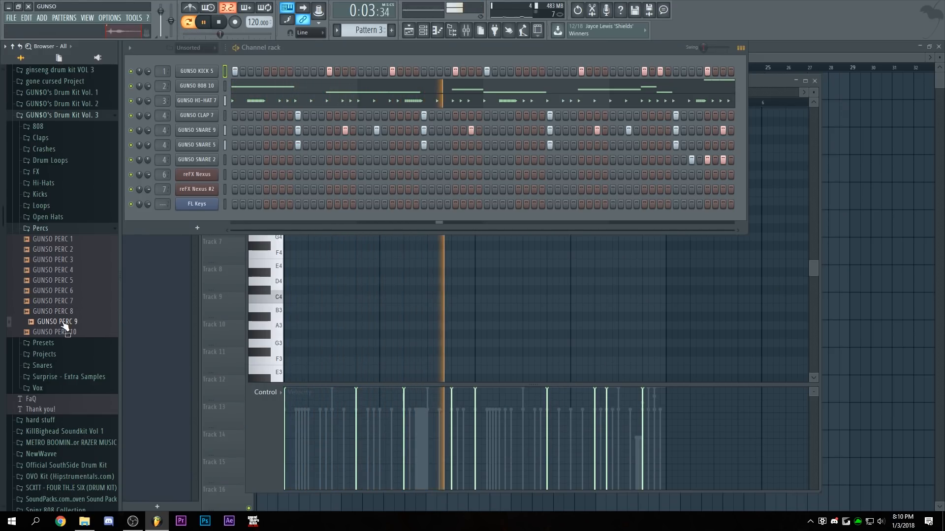
{"action": "key", "text": "space"}
Add GUNSO PERC 9 as a channel above reFX Nexus, routed to mixer track 10, with hits on steps 5 and 7 of bar 1.
{"action": "left_click_drag", "start_coordinate": [64, 325], "coordinate": [272, 177]}
{"action": "left_click", "coordinate": [217, 174]}
{"action": "key", "text": "ctrl+l"}
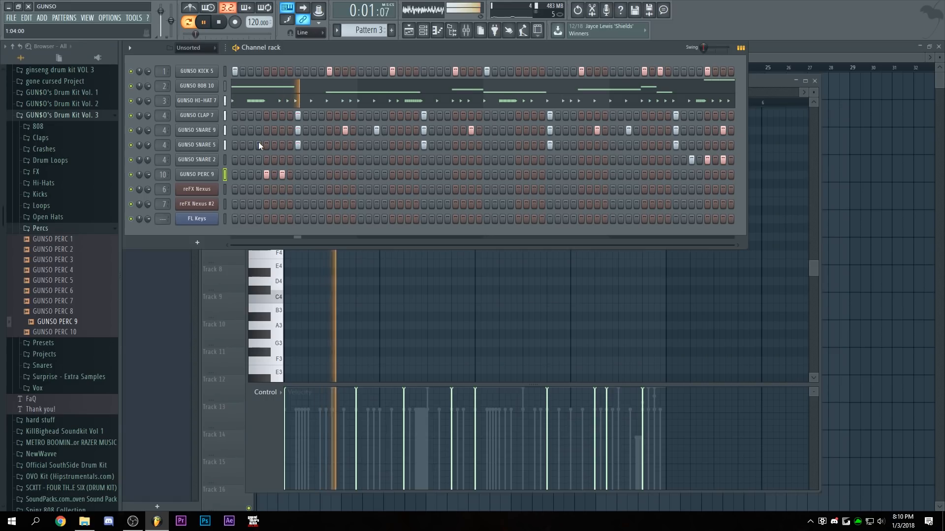
{"action": "key", "text": "space"}
{"action": "left_click", "coordinate": [213, 175]}
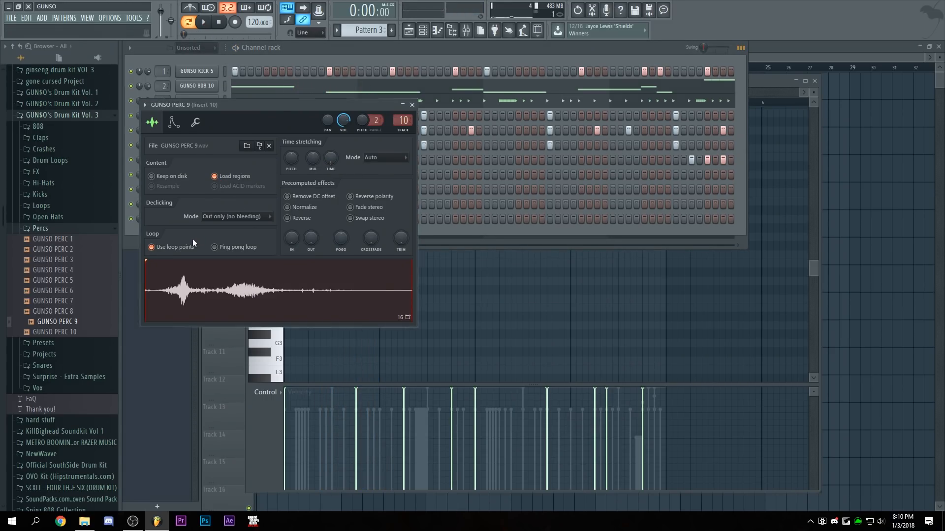
{"action": "left_click", "coordinate": [413, 105]}
During playback, add GUNSO PERC 9 hits on step 5 of bars 2, 3 and 4 and step 7 of bar 3.
{"action": "key", "text": "space"}
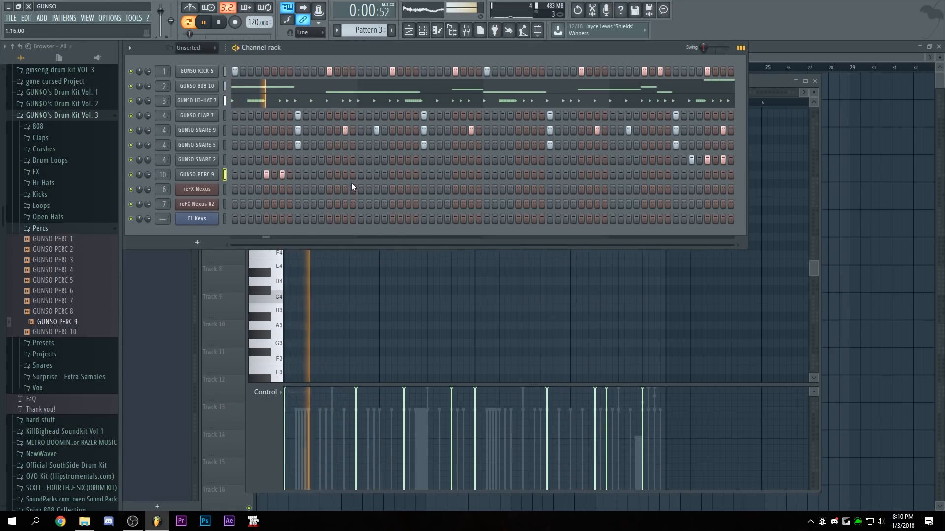
{"action": "left_click", "coordinate": [392, 175]}
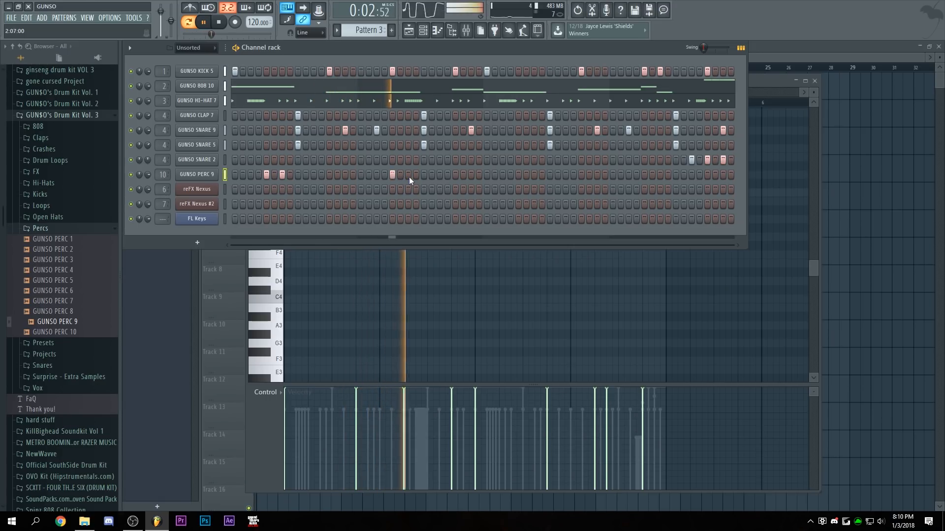
{"action": "left_click", "coordinate": [518, 175]}
{"action": "left_click", "coordinate": [534, 174]}
{"action": "left_click", "coordinate": [644, 174]}
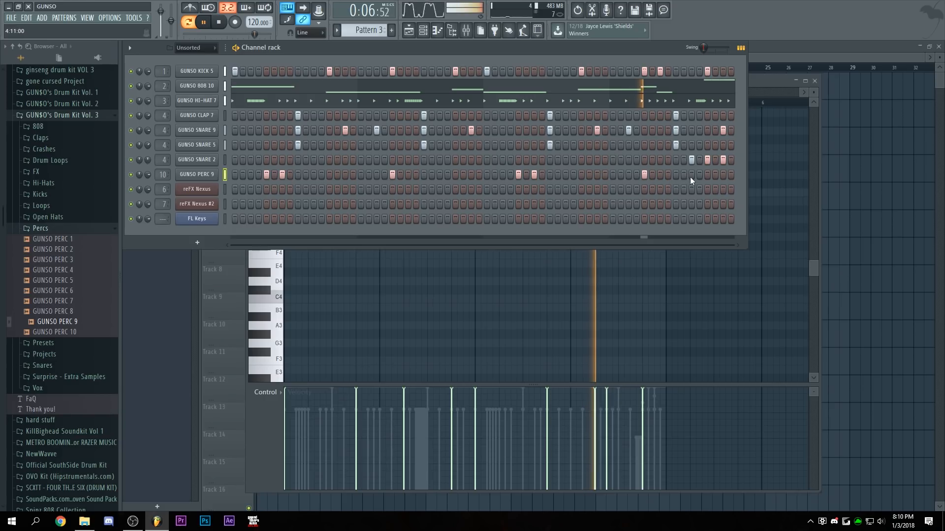
Try extra GUNSO PERC 9 hits on steps 13 and 14 of bar 4, listen to them and remove them.
{"action": "left_click", "coordinate": [707, 175]}
{"action": "left_click", "coordinate": [715, 175]}
{"action": "left_click", "coordinate": [715, 174]}
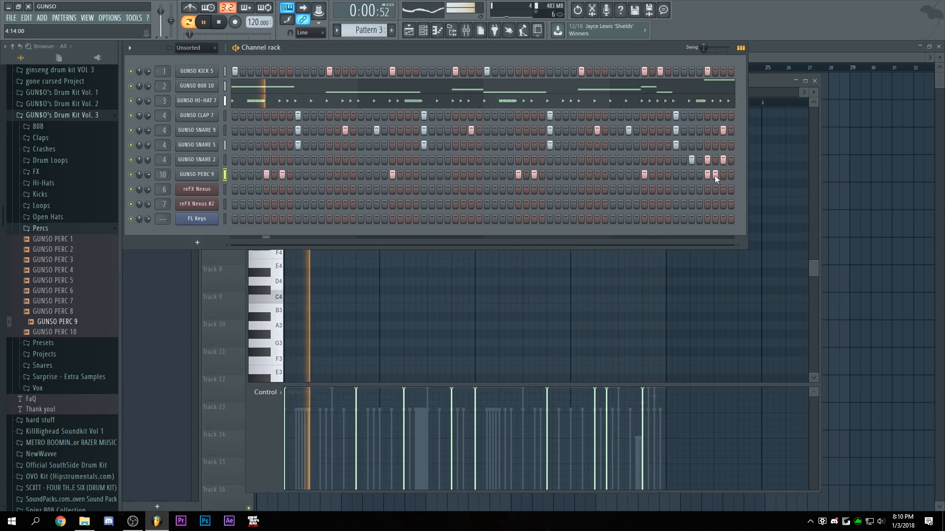
{"action": "left_click", "coordinate": [707, 174]}
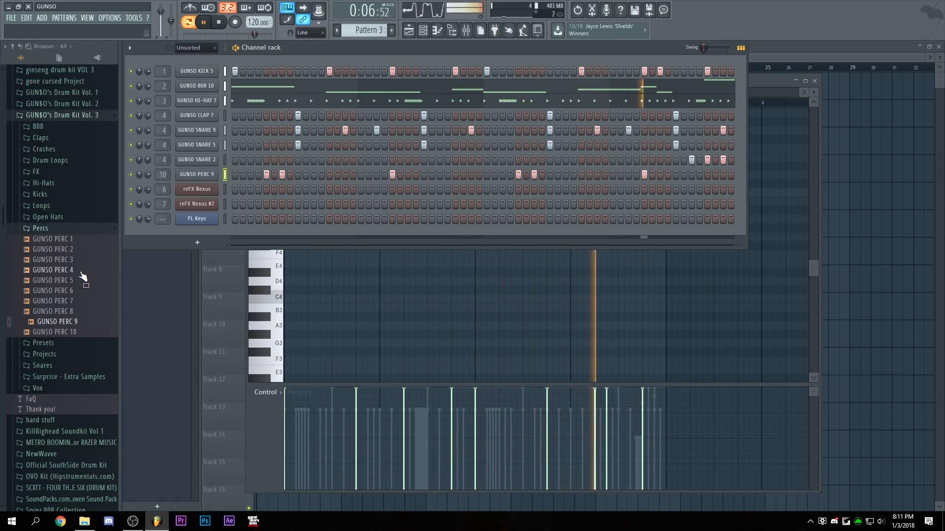
{"action": "key", "text": "space"}
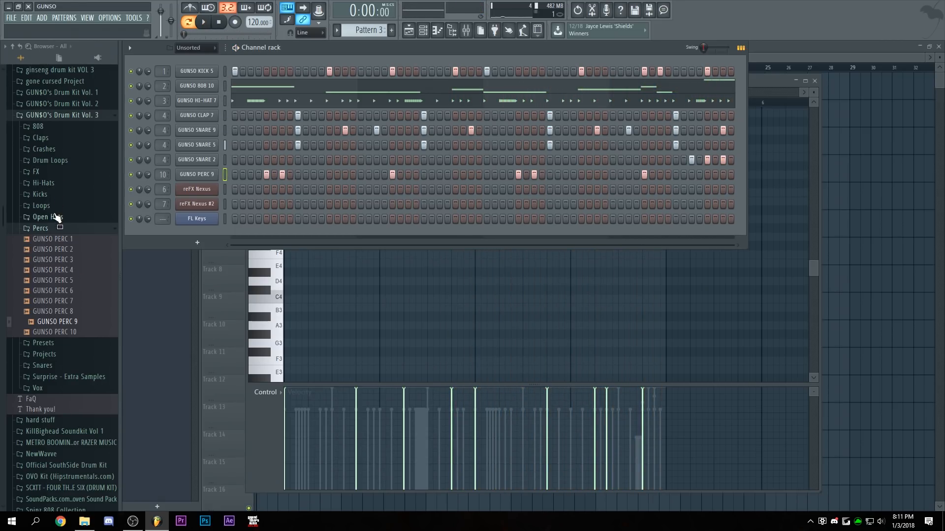
Add GUNSO OPEN HAT 9 as a channel above reFX Nexus, fill each 4 steps, and route it to mixer track 11.
{"action": "left_click", "coordinate": [55, 216]}
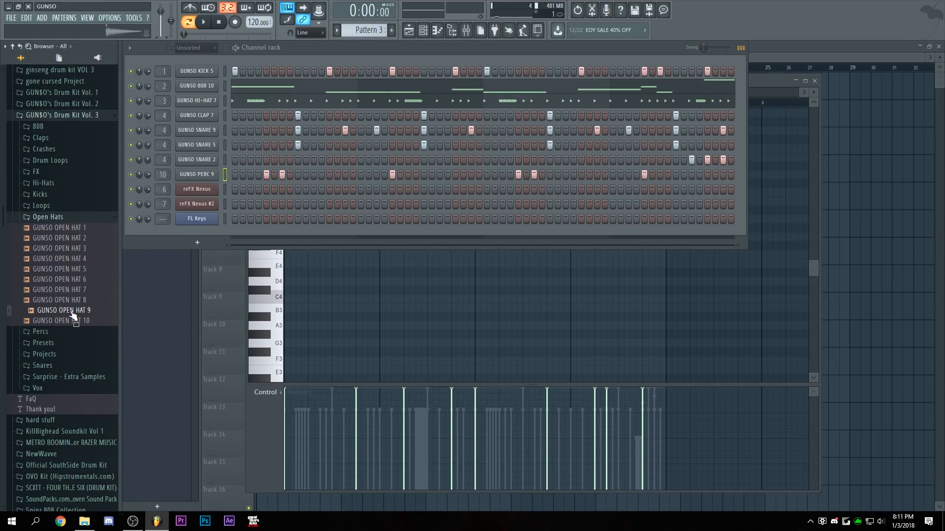
{"action": "left_click_drag", "start_coordinate": [222, 203], "coordinate": [208, 184]}
{"action": "right_click", "coordinate": [208, 187]}
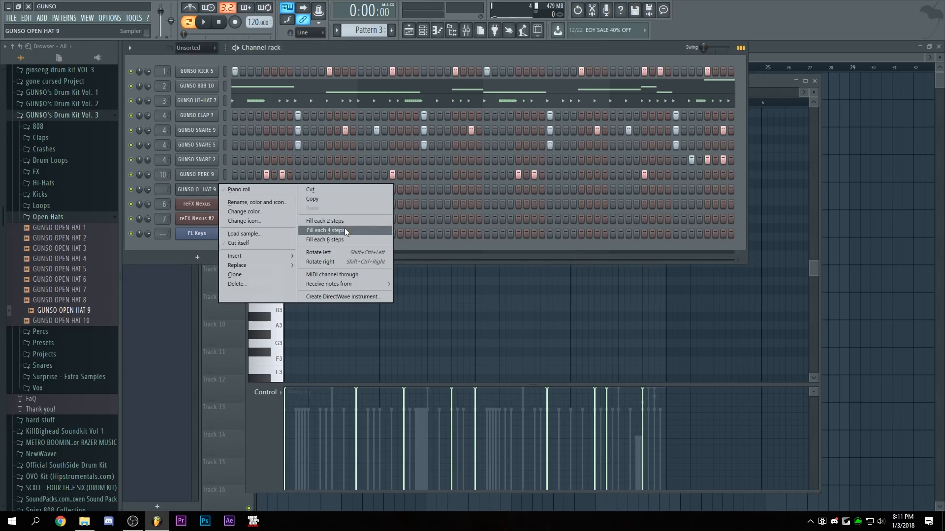
{"action": "left_click", "coordinate": [344, 229]}
{"action": "right_click", "coordinate": [204, 192]}
{"action": "left_click", "coordinate": [285, 232]}
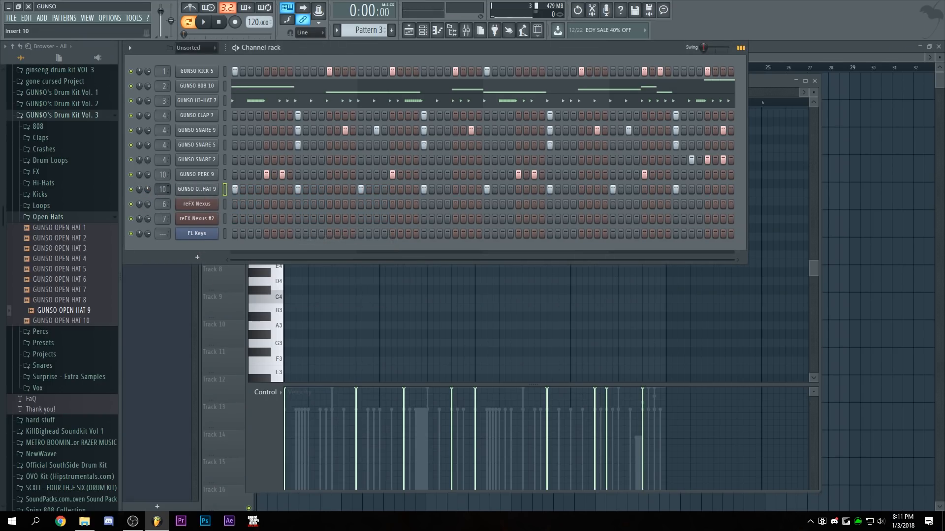
{"action": "key", "text": "space"}
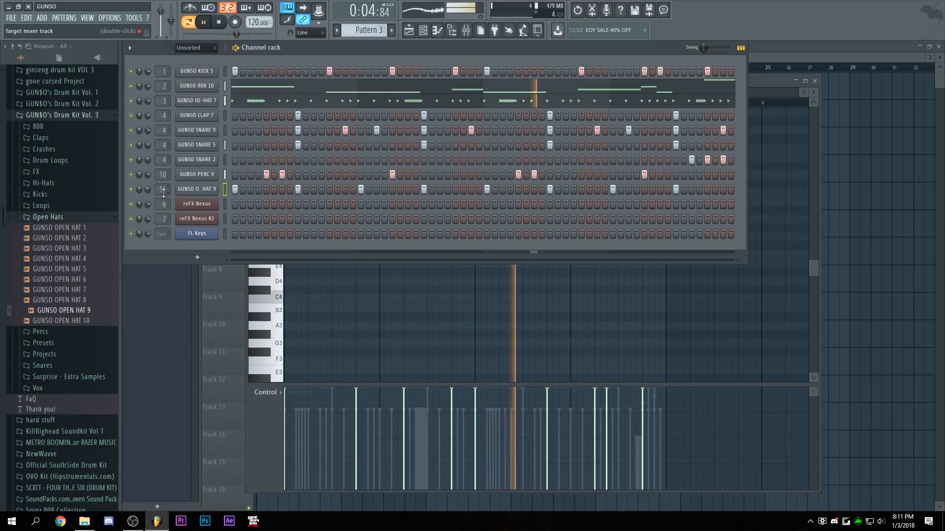
{"action": "left_click_drag", "start_coordinate": [149, 189], "coordinate": [149, 191]}
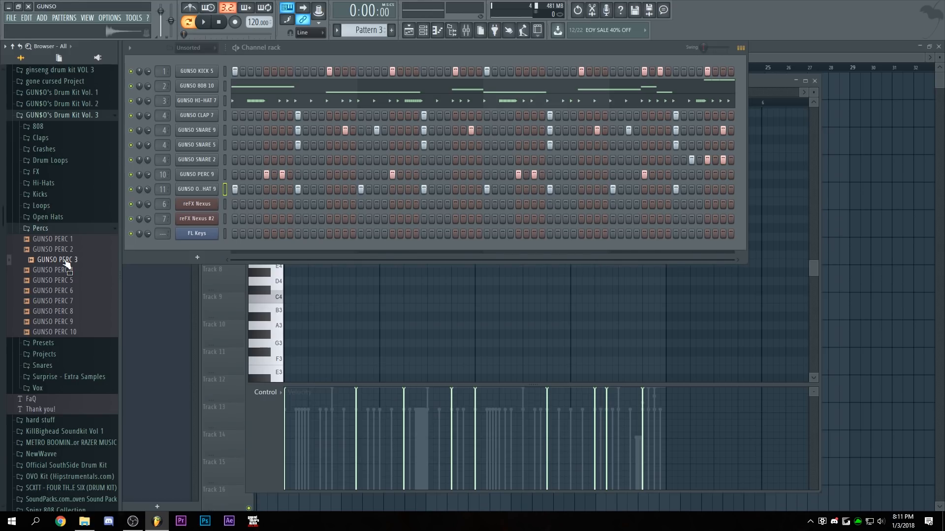
Add GUNSO PERC 3 as a channel below the open hat, with hits on step 7 of all four bars.
{"action": "left_click_drag", "start_coordinate": [205, 196], "coordinate": [204, 198]}
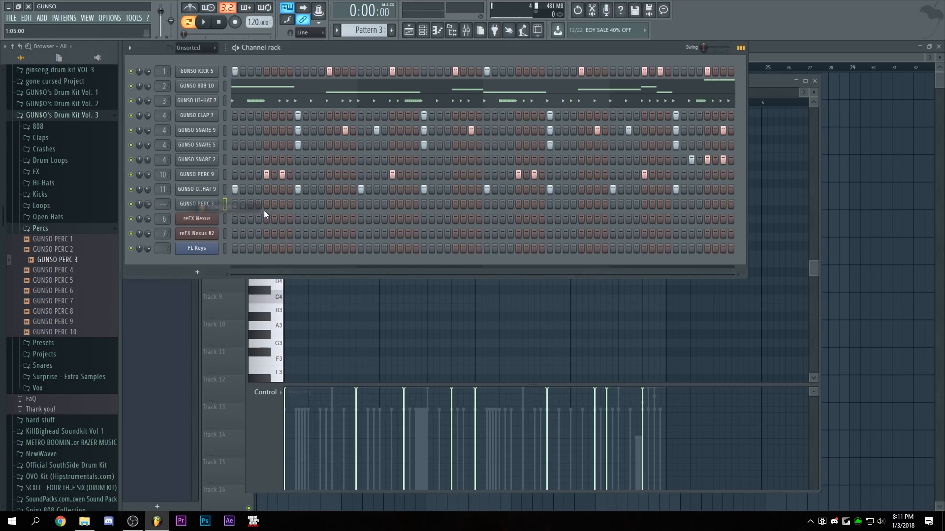
{"action": "key", "text": "space"}
{"action": "left_click", "coordinate": [282, 204]}
{"action": "left_click", "coordinate": [408, 204]}
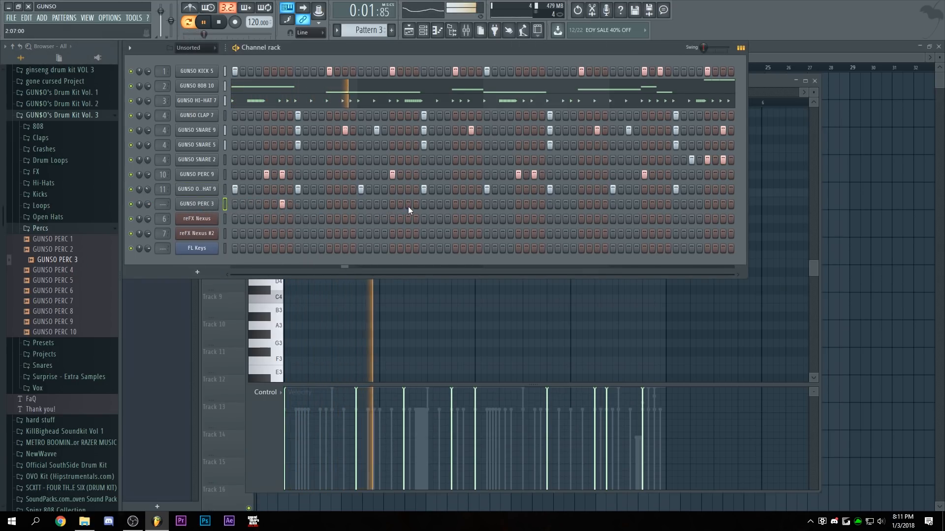
{"action": "left_click", "coordinate": [534, 204]}
{"action": "left_click", "coordinate": [660, 204]}
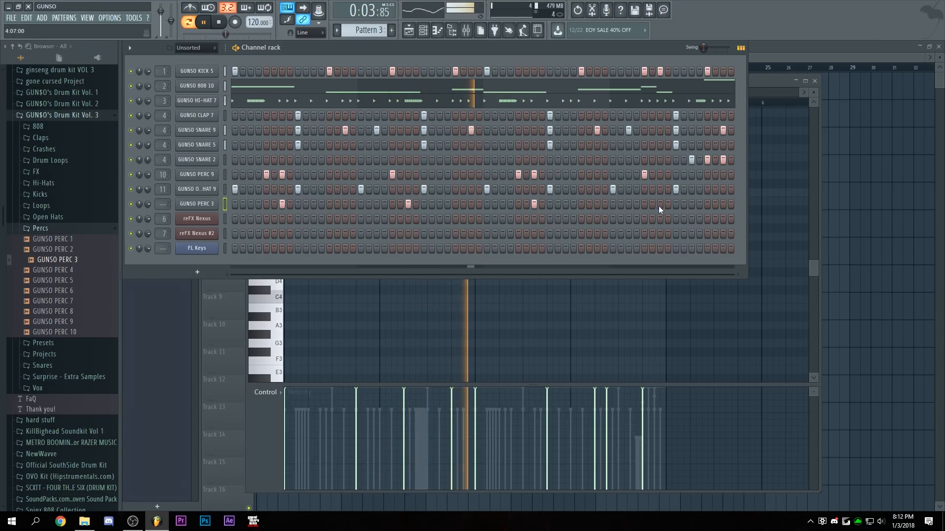
Route the GUNSO PERC 3 channel to mixer track 12 and stop playback.
{"action": "mouse_move", "coordinate": [147, 204]}
{"action": "left_mouse_down"}
{"action": "mouse_move", "coordinate": [148, 212]}
{"action": "mouse_move", "coordinate": [161, 195]}
{"action": "mouse_move", "coordinate": [162, 179]}
{"action": "mouse_move", "coordinate": [149, 208]}
{"action": "left_mouse_up"}
{"action": "double_click", "coordinate": [158, 206]}
{"action": "left_click", "coordinate": [237, 46]}
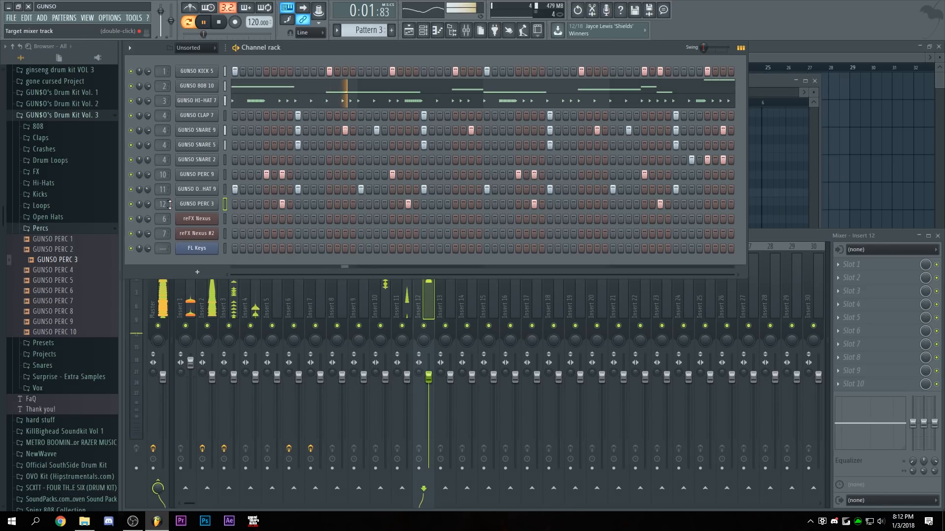
{"action": "key", "text": "space"}
Place the Vox sample Thriller Laugh - 4 Bars at 130 BPM on playlist Track 5 at bar 9.
{"action": "left_click", "coordinate": [40, 228]}
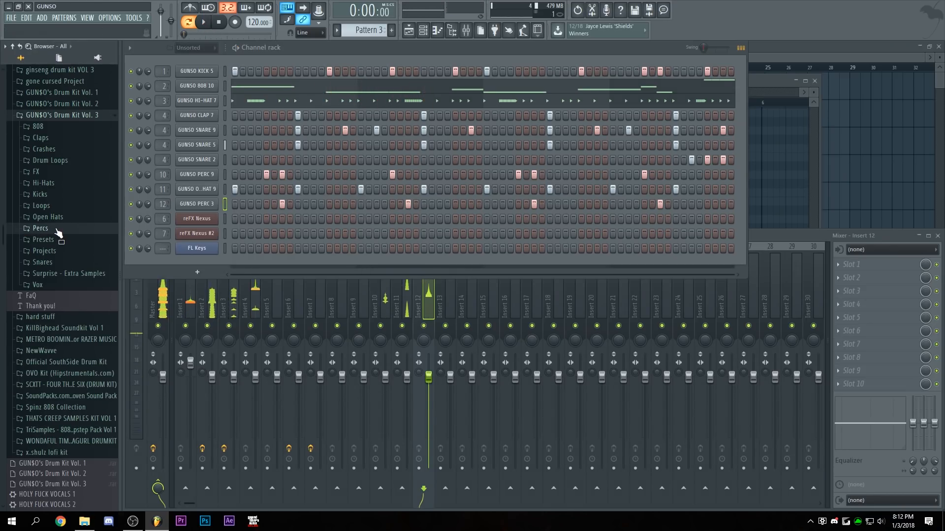
{"action": "left_click", "coordinate": [54, 280]}
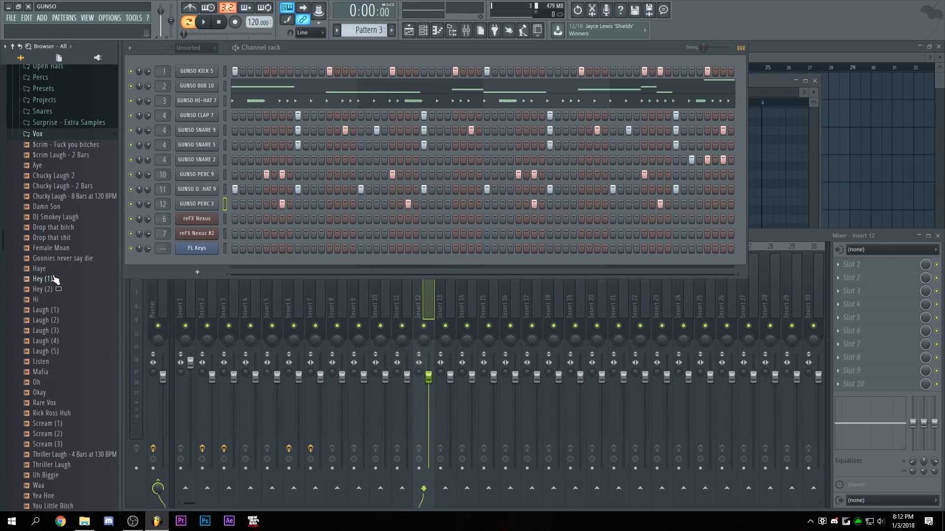
{"action": "scroll", "coordinate": [58, 268], "scroll_direction": "down", "scroll_amount": 2}
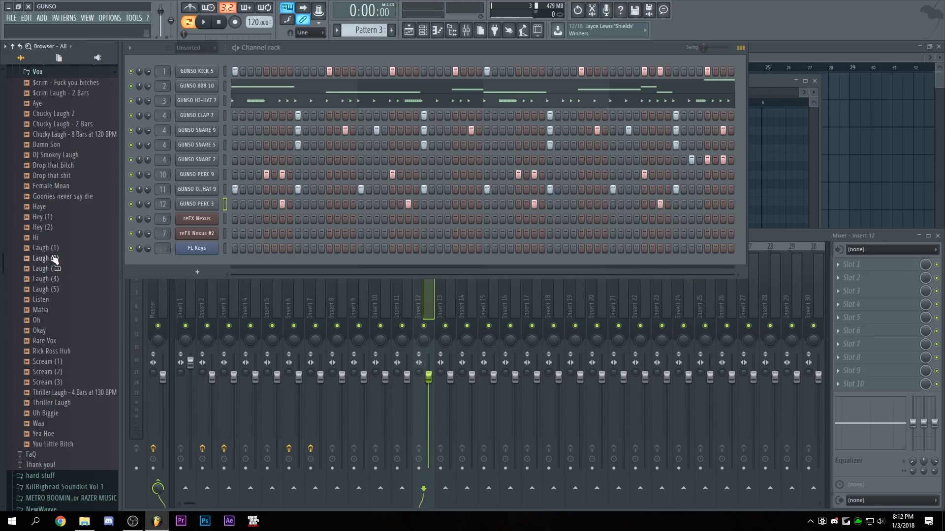
{"action": "left_click_drag", "start_coordinate": [54, 454], "coordinate": [247, 408]}
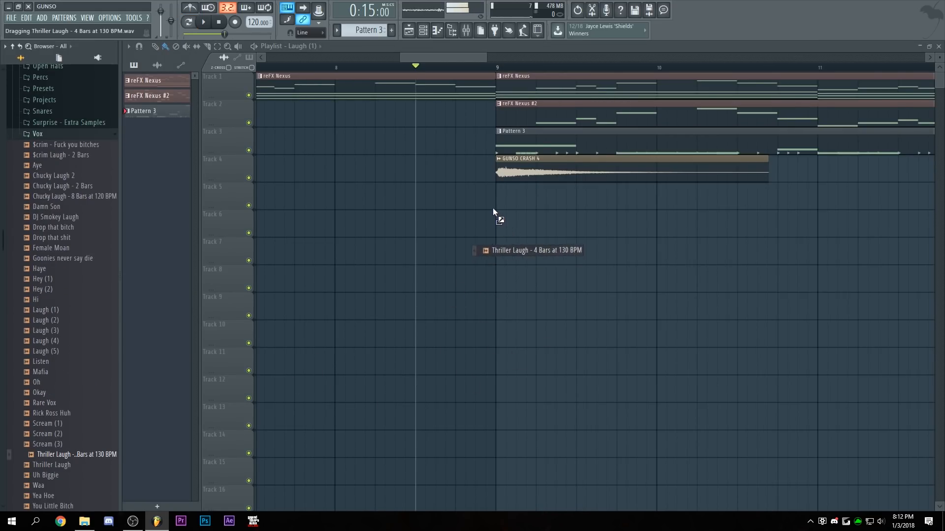
{"action": "left_click_drag", "start_coordinate": [493, 209], "coordinate": [499, 202]}
Time-stretch the Thriller Laugh sample in Auto mode so its clip spans four bars, and lower its channel volume during playback.
{"action": "double_click", "coordinate": [526, 207]}
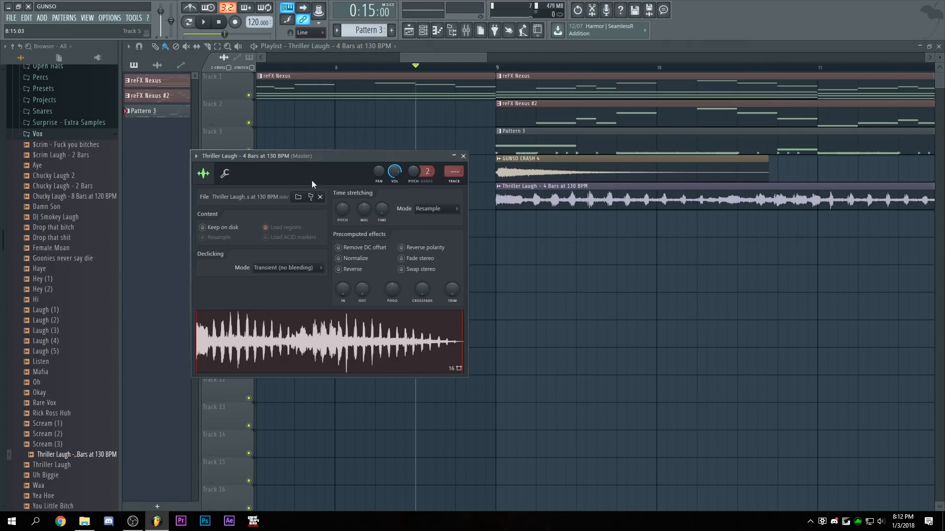
{"action": "right_click", "coordinate": [377, 212]}
{"action": "left_click", "coordinate": [397, 295]}
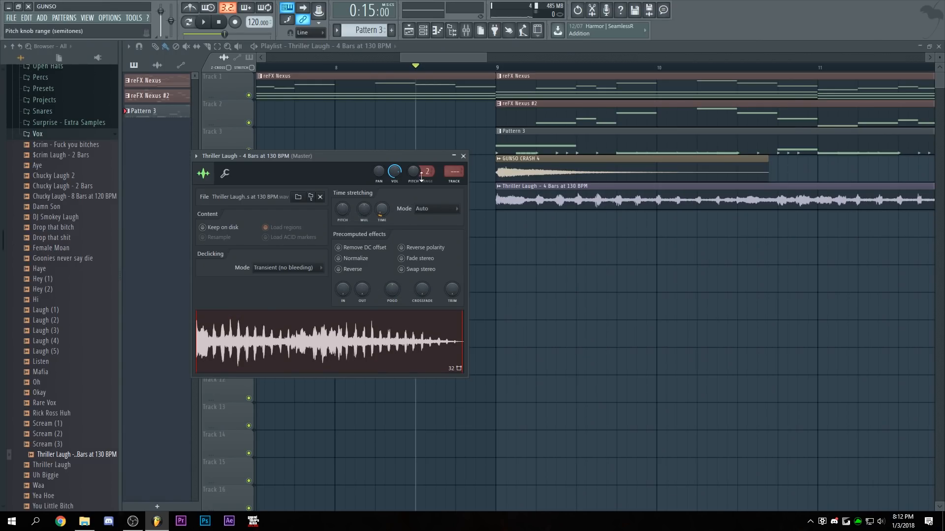
{"action": "key", "text": "space"}
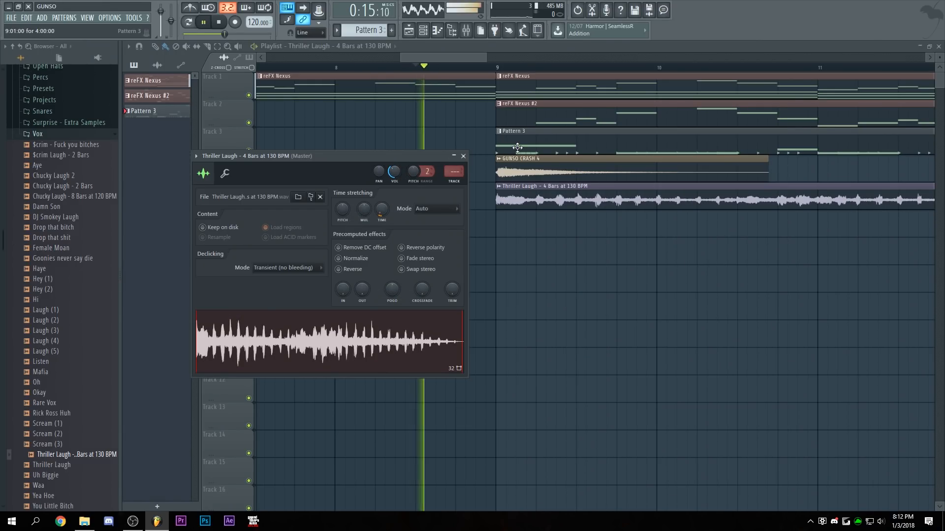
{"action": "scroll", "coordinate": [514, 77], "scroll_direction": "down", "scroll_amount": 2}
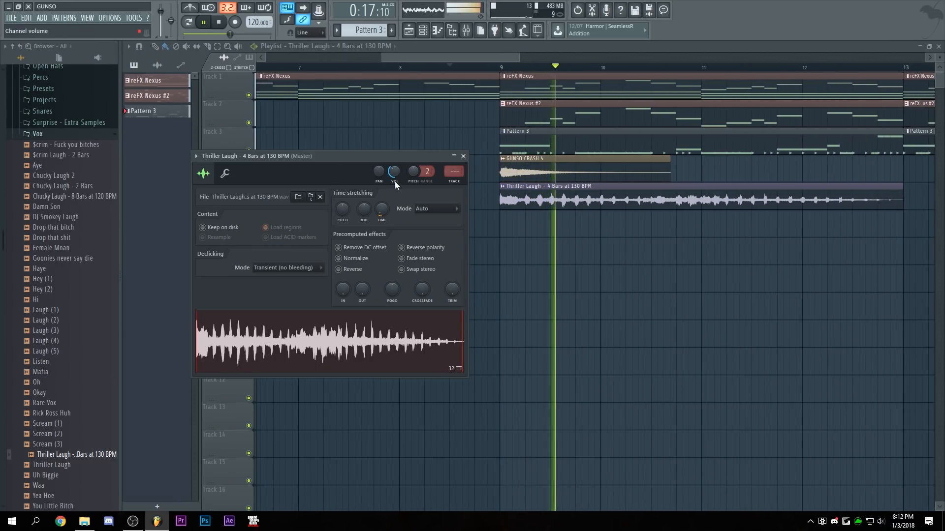
{"action": "scroll", "coordinate": [599, 73], "scroll_direction": "down", "scroll_amount": 2}
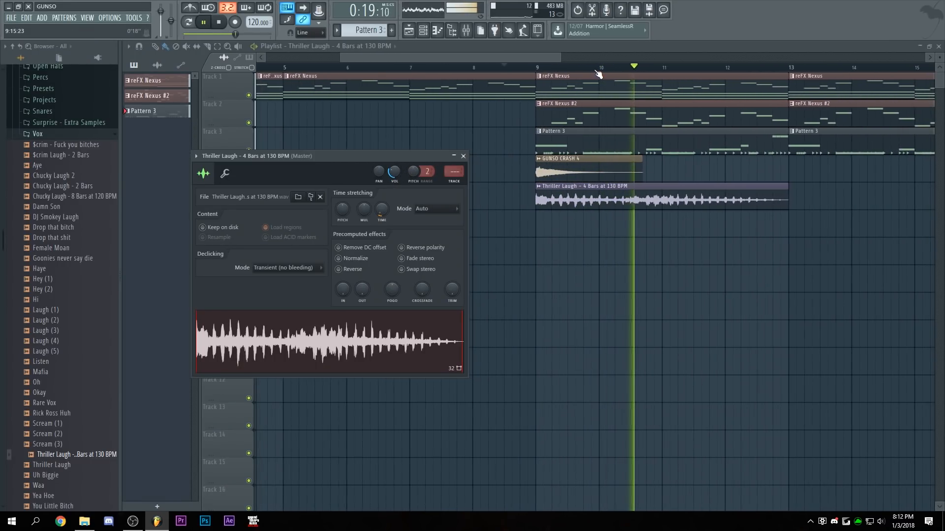
In Fruity parametric EQ 2 on mixer insert 7, lower band 1 to about -6.5 dB and slightly lower band 7.
{"action": "key", "text": "F9"}
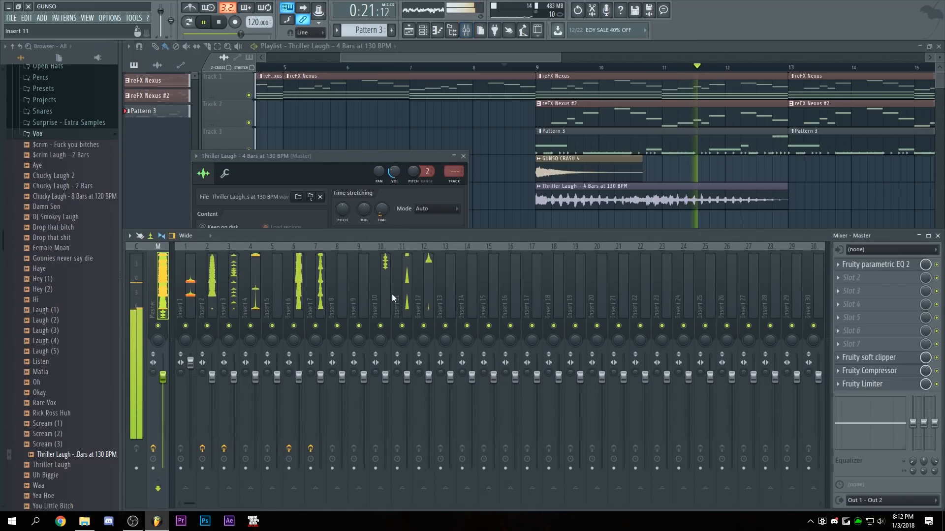
{"action": "right_click", "coordinate": [321, 382]}
{"action": "left_click", "coordinate": [336, 376]}
{"action": "left_click", "coordinate": [875, 266]}
{"action": "key", "text": "space"}
{"action": "left_click_drag", "start_coordinate": [375, 197], "coordinate": [382, 218]}
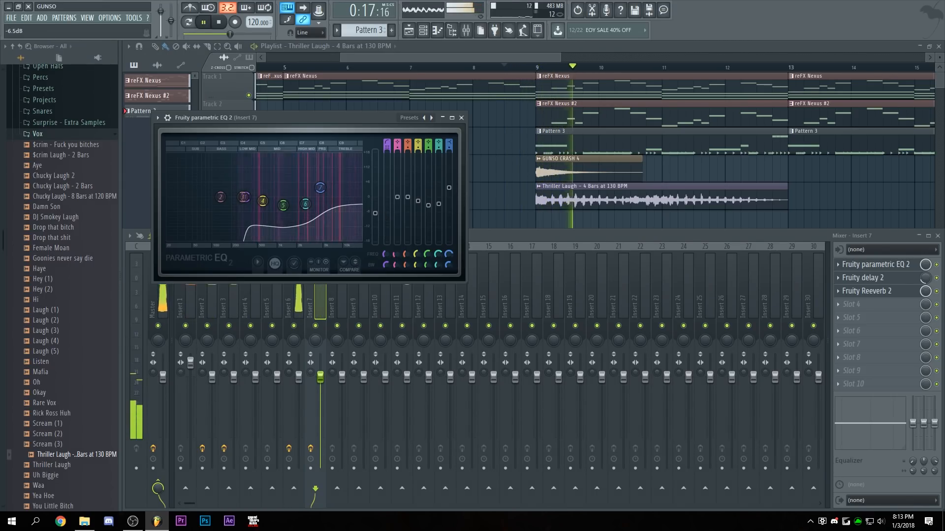
{"action": "left_click_drag", "start_coordinate": [320, 188], "coordinate": [320, 190]}
{"action": "left_click", "coordinate": [462, 118]}
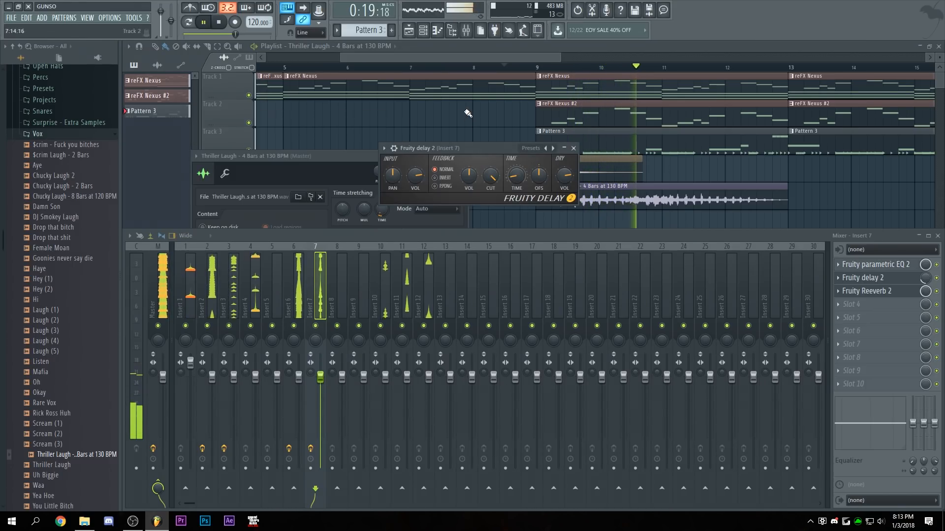
Check the Fruity delay 2 and Fruity Reeverb 2 settings on insert 7 during playback, and return to the playlist.
{"action": "scroll", "coordinate": [481, 68], "scroll_direction": "down", "scroll_amount": 2}
{"action": "left_click", "coordinate": [574, 148]}
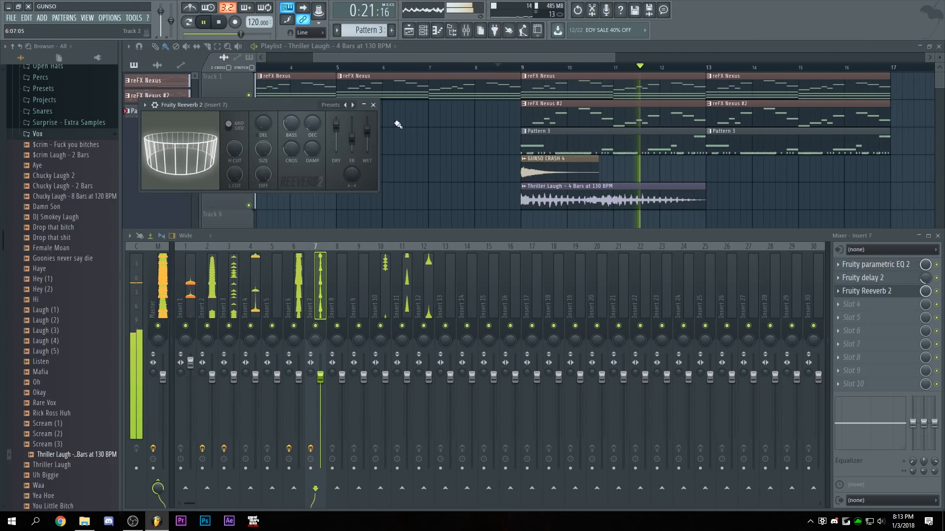
{"action": "left_click", "coordinate": [379, 101]}
{"action": "key", "text": "F9"}
{"action": "scroll", "coordinate": [506, 71], "scroll_direction": "down", "scroll_amount": 4}
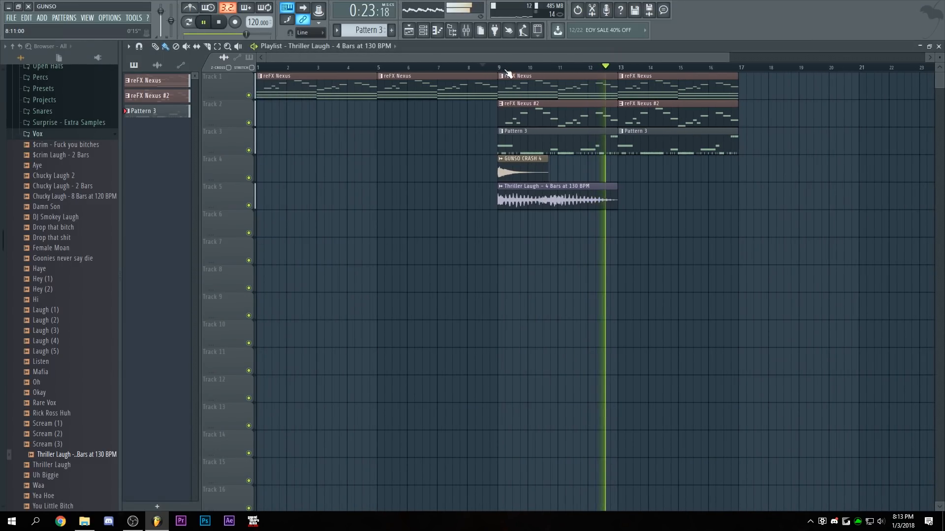
{"action": "key", "text": "space"}
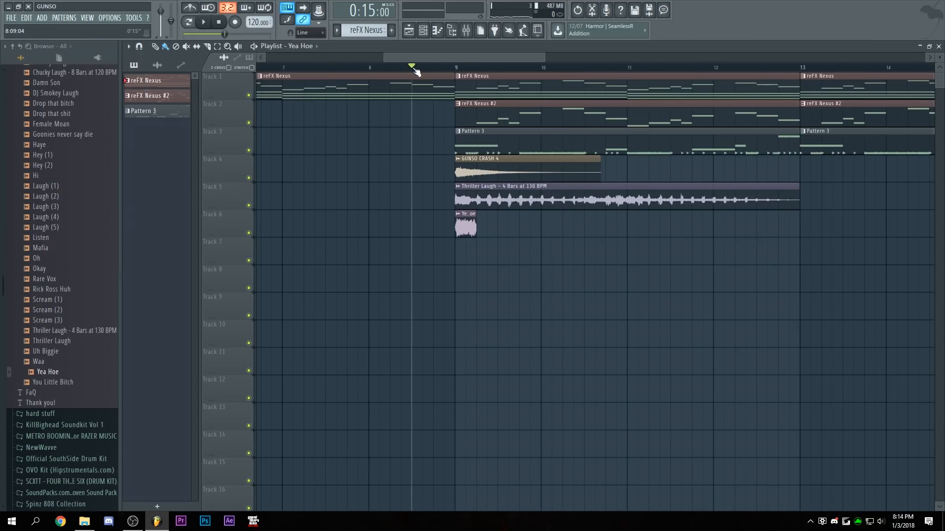
Play the playlist from just before bar 9 to hear the Yea Hoe vocal with the drop.
{"action": "key", "text": "space"}
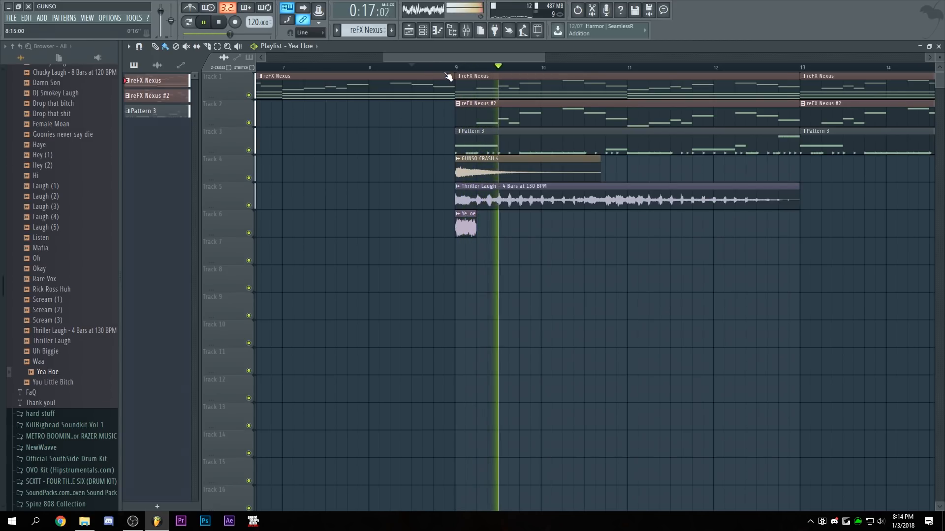
{"action": "scroll", "coordinate": [466, 69], "scroll_direction": "down", "scroll_amount": 2}
{"action": "key", "text": "space"}
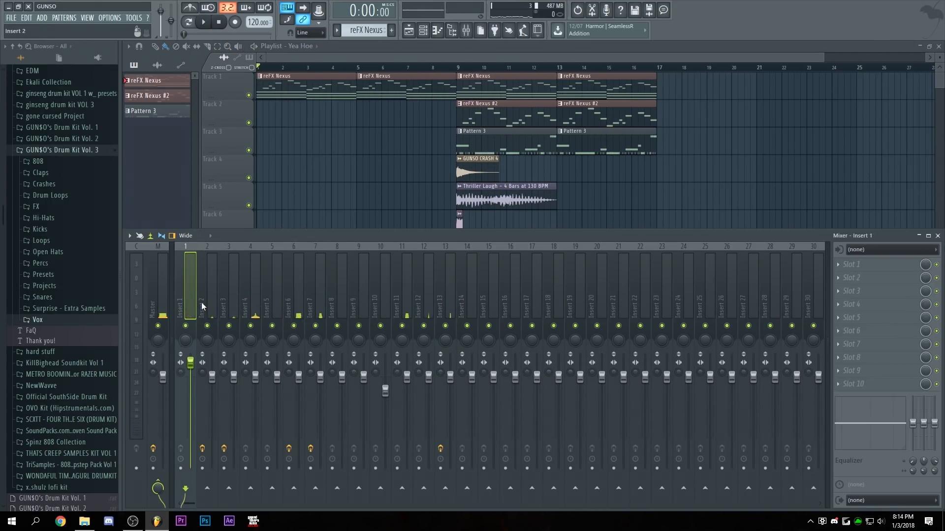
Send mixer insert 1 to insert 5, load the kit's Sidechain preset there, and open the controller link for insert 6's volume.
{"action": "left_click", "coordinate": [272, 490]}
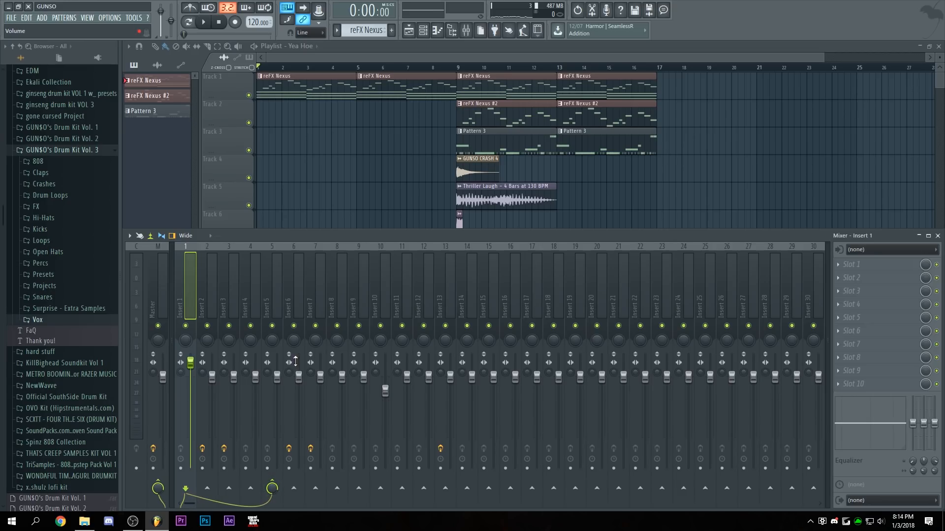
{"action": "left_click", "coordinate": [271, 302]}
{"action": "left_click", "coordinate": [44, 274]}
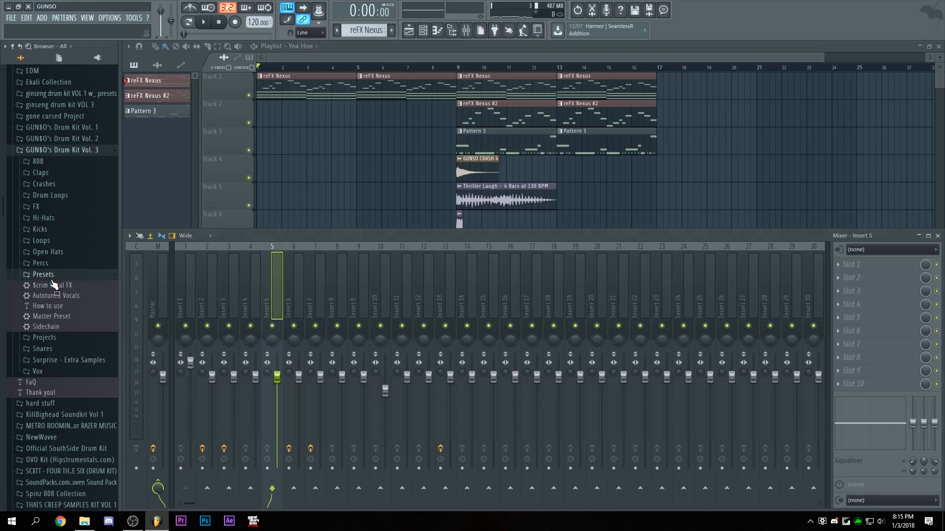
{"action": "left_click_drag", "start_coordinate": [51, 327], "coordinate": [279, 292]}
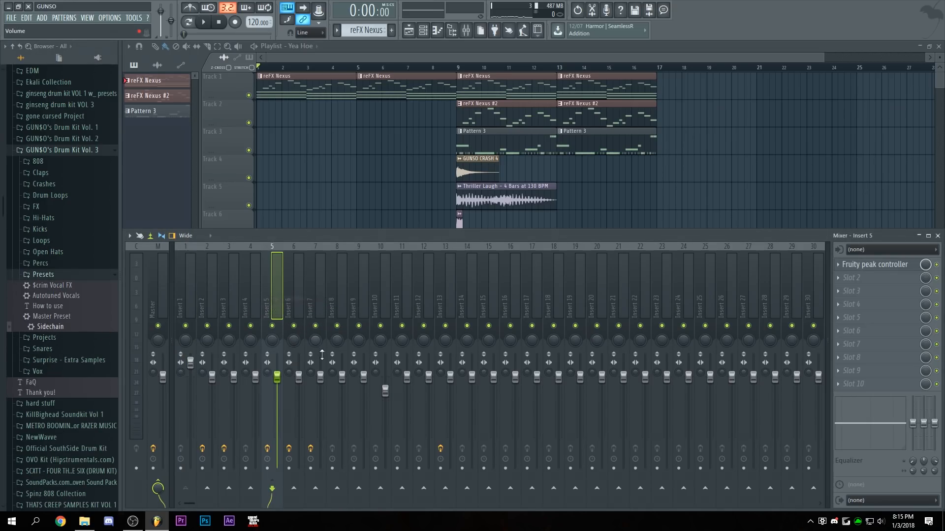
{"action": "right_click", "coordinate": [298, 382]}
{"action": "left_click", "coordinate": [325, 442]}
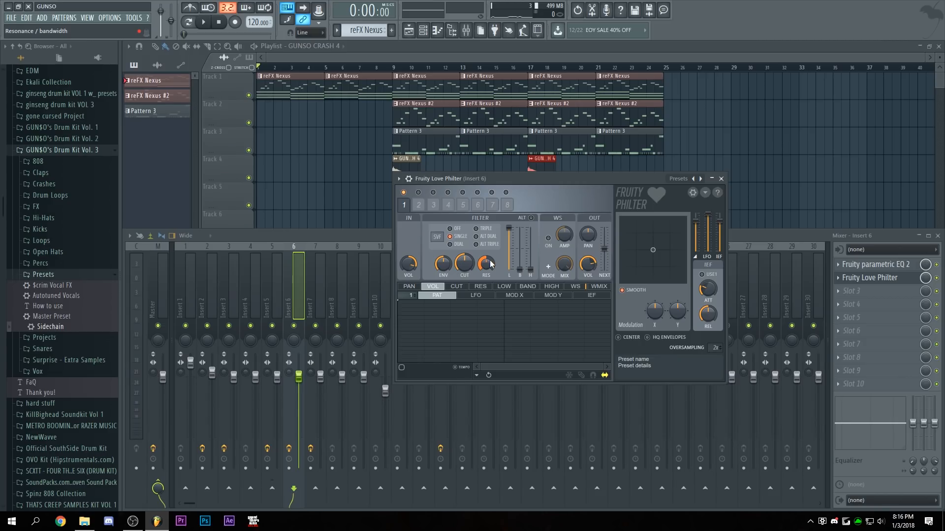
Create an automation clip for insert 6's Love Philter cutoff, curving up from bar 1 to bar 9 and staying flat until bar 25.
{"action": "right_click", "coordinate": [466, 265]}
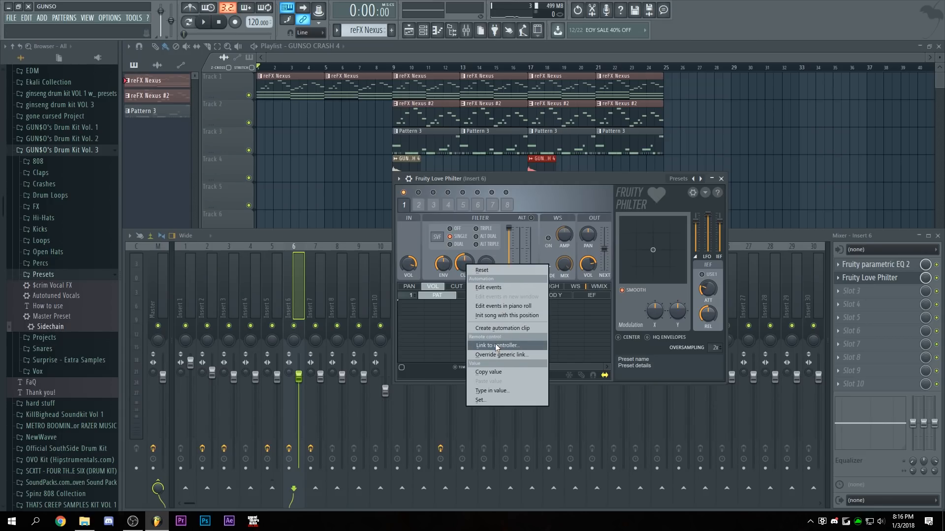
{"action": "left_click", "coordinate": [494, 329]}
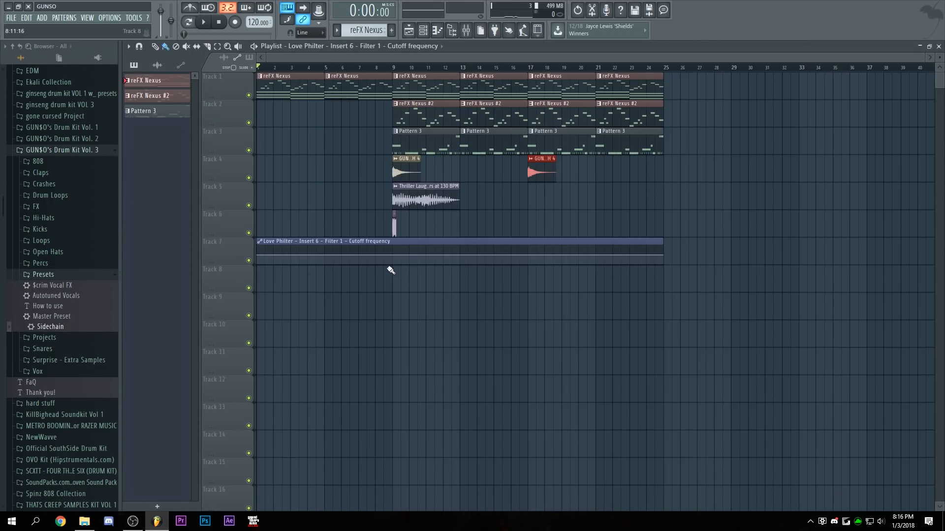
{"action": "left_click_drag", "start_coordinate": [257, 255], "coordinate": [257, 259]}
{"action": "left_click_drag", "start_coordinate": [324, 253], "coordinate": [324, 256]}
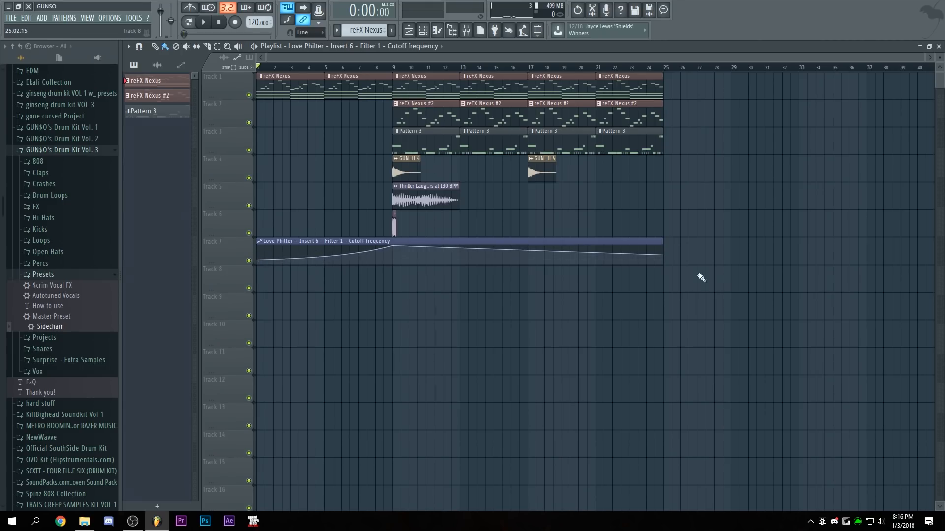
{"action": "left_click_drag", "start_coordinate": [664, 256], "coordinate": [664, 239]}
Play the arrangement and reshape the cutoff automation to stay lower through the intro and jump up abruptly at bar 9.
{"action": "key", "text": "space"}
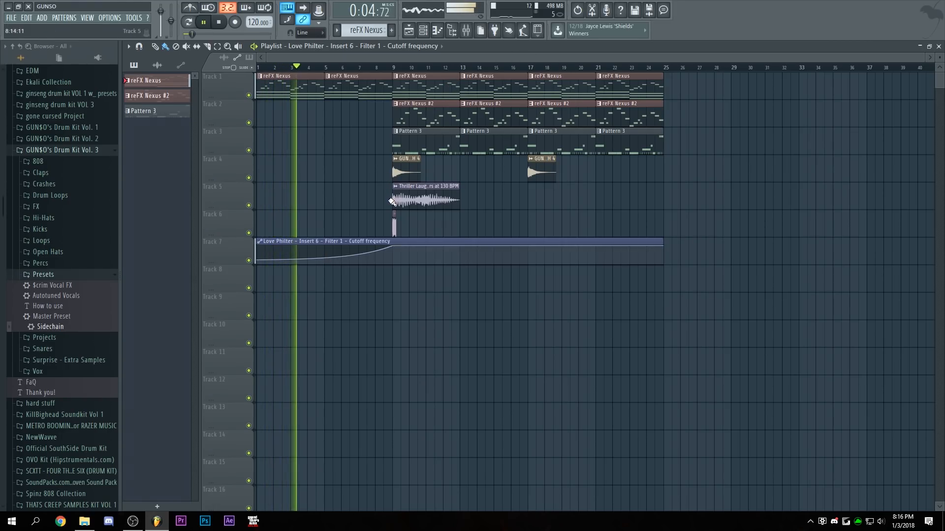
{"action": "left_click", "coordinate": [466, 30]}
{"action": "key", "text": "F9"}
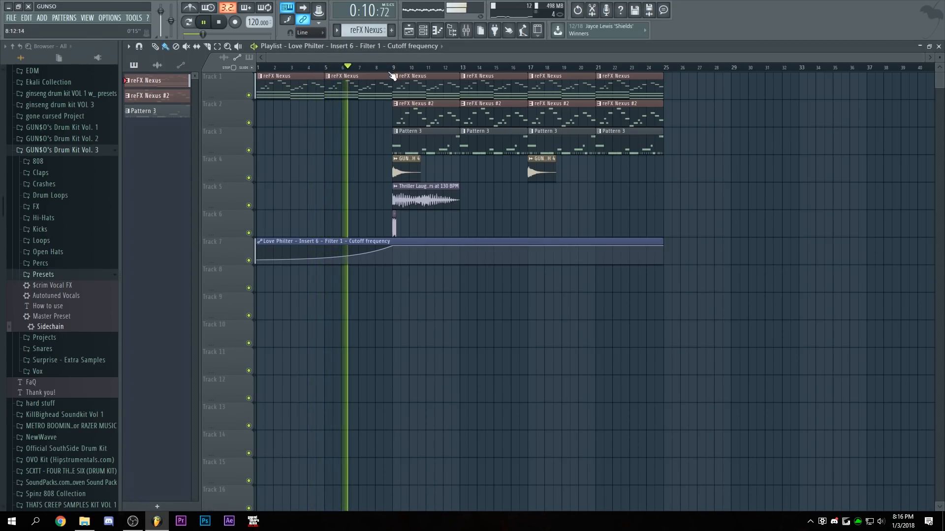
{"action": "left_click_drag", "start_coordinate": [388, 253], "coordinate": [393, 253]}
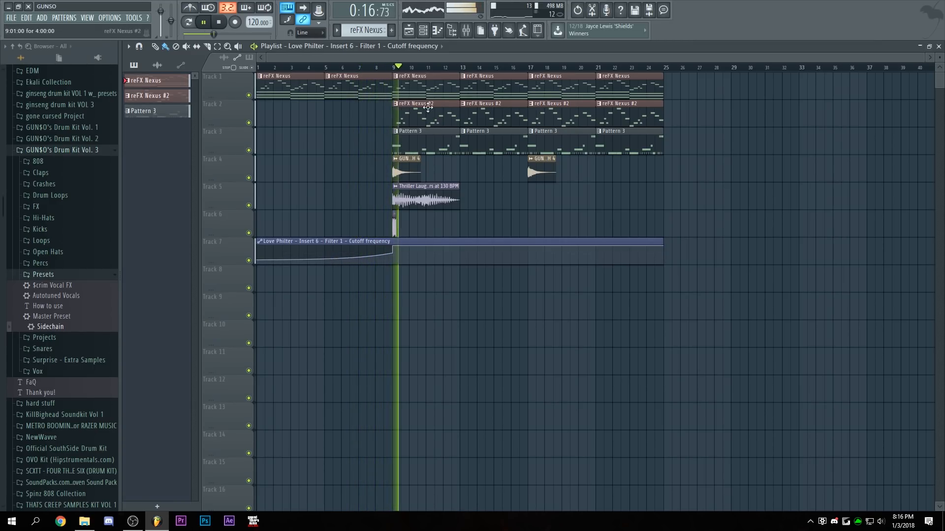
Open the sample settings of the Yea Hoe clip on Track 6.
{"action": "scroll", "coordinate": [403, 68], "scroll_direction": "up", "scroll_amount": 5}
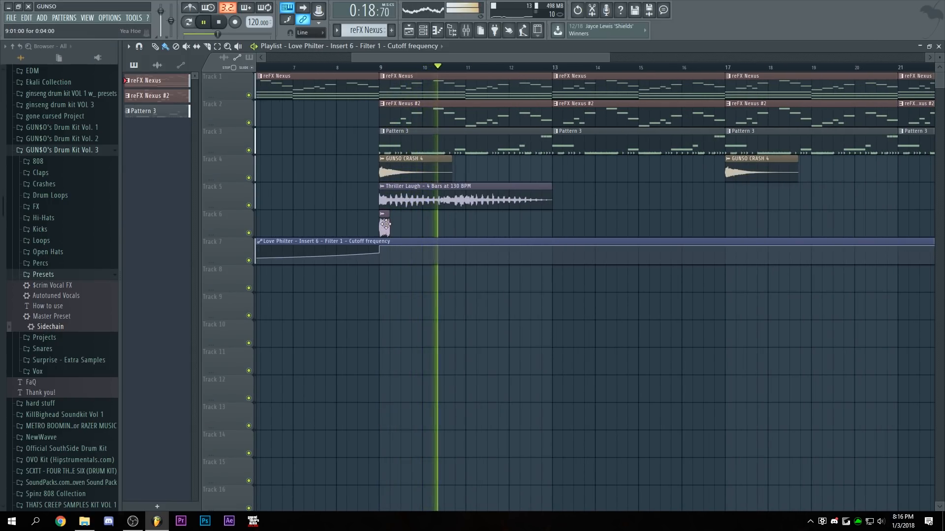
{"action": "double_click", "coordinate": [385, 224]}
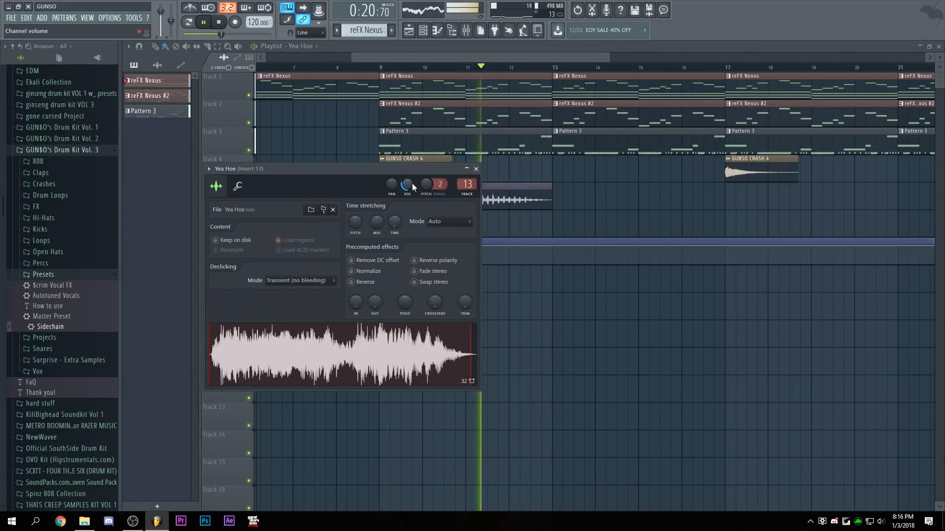